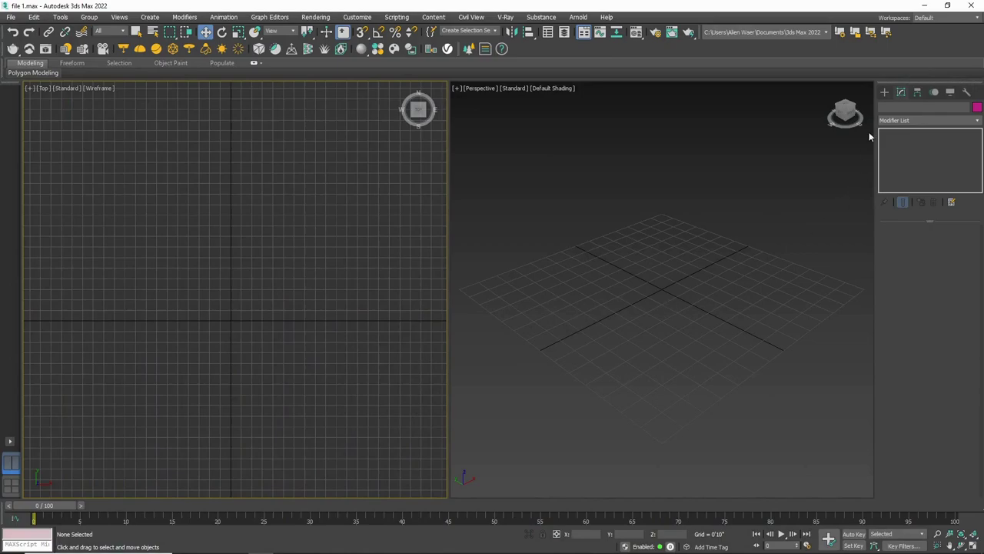
# Draw a rectangle shape on the ground grid in the Top view.
pyautogui.click(885, 93)
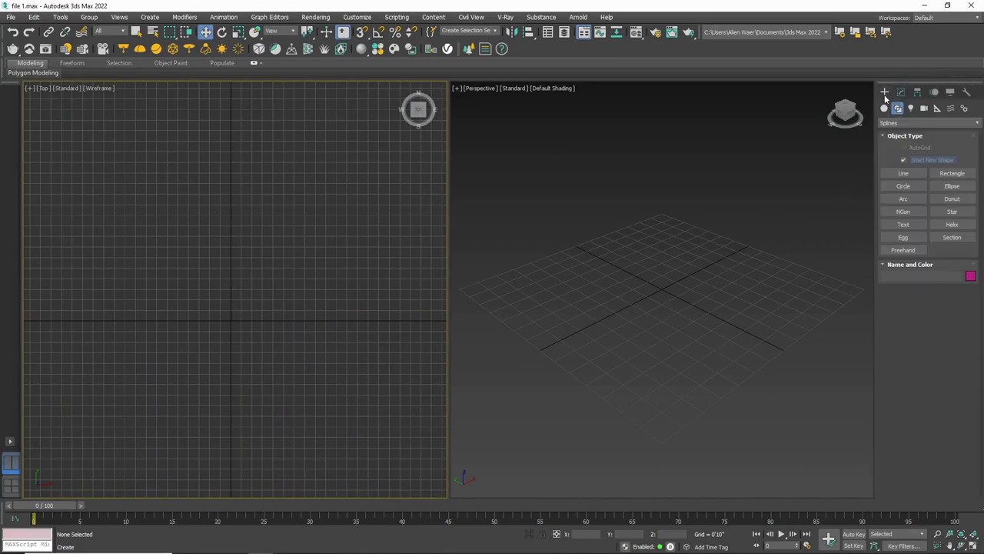
pyautogui.click(952, 173)
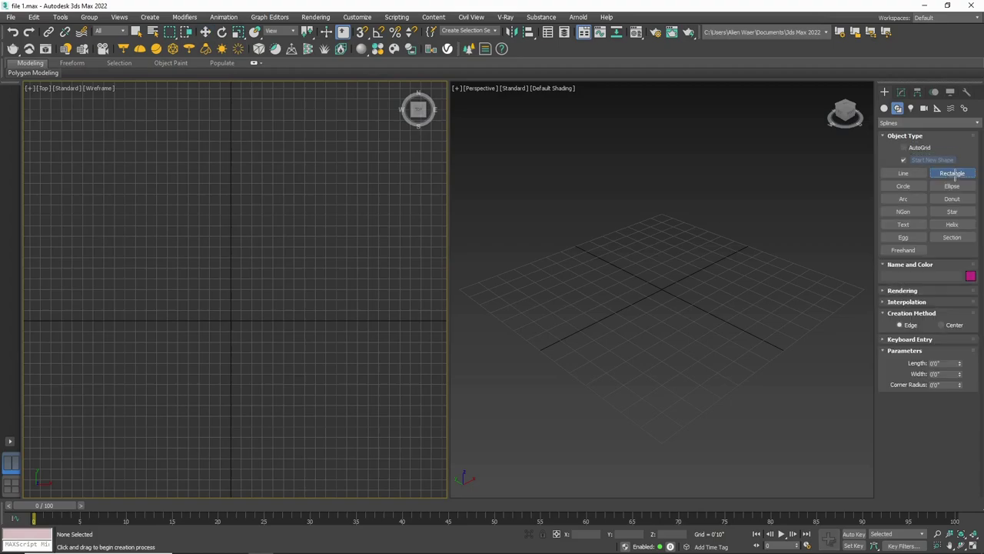
pyautogui.scroll(3, 327, 232)
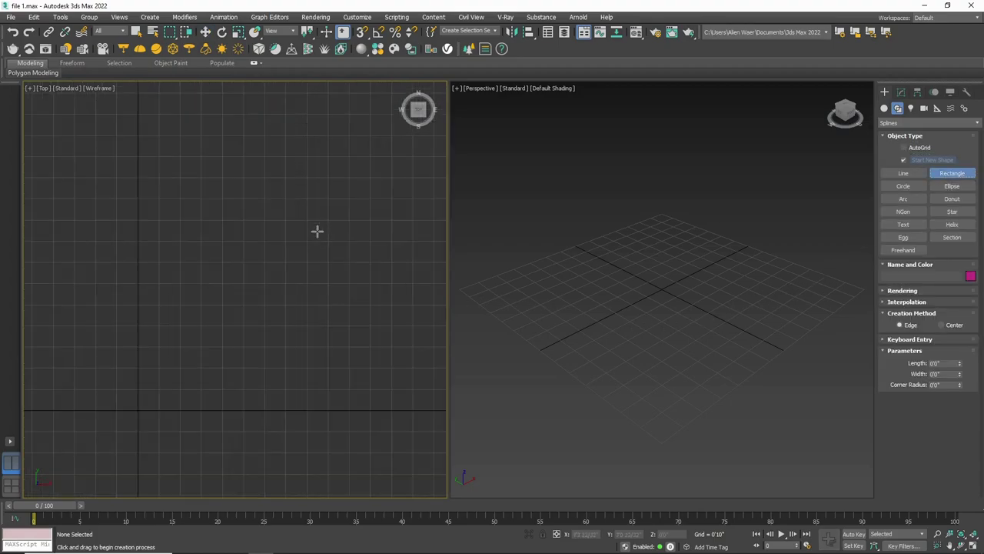
pyautogui.moveTo(182, 265); pyautogui.dragTo(376, 355)
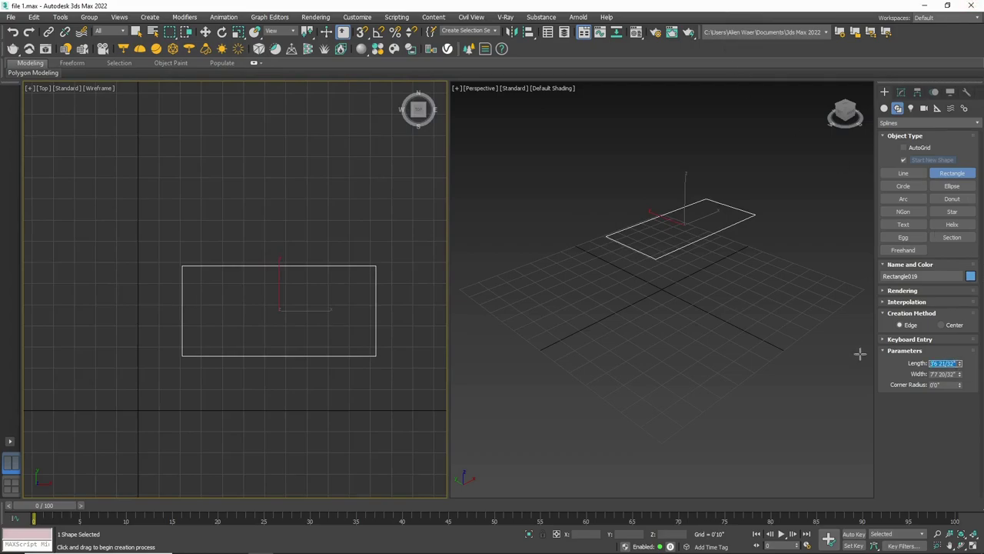
# Size the rectangle to 1'0" length and 2'0" width with 2" rounded corners.
pyautogui.write('1')
pyautogui.press('Return')
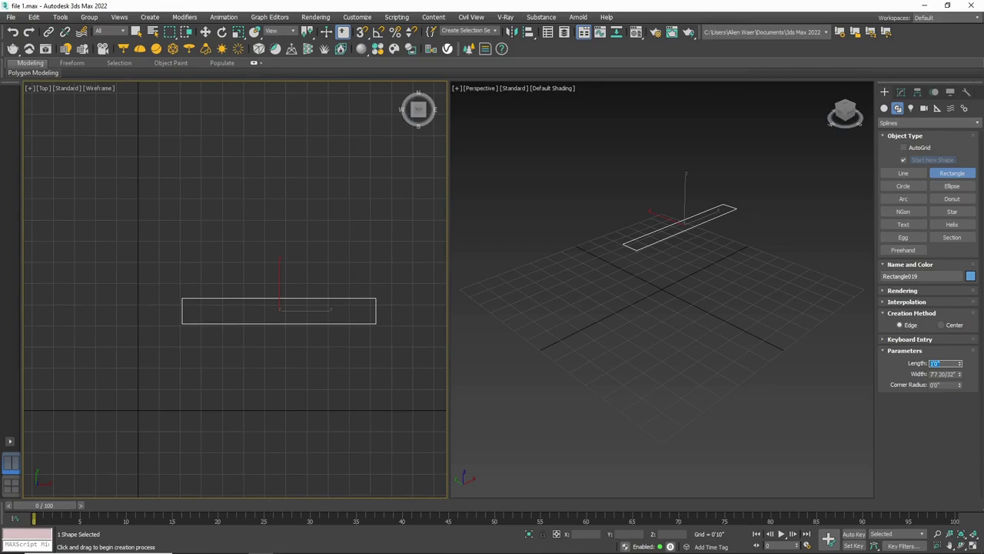
pyautogui.click(945, 373)
pyautogui.write("1'0")
pyautogui.press('Return')
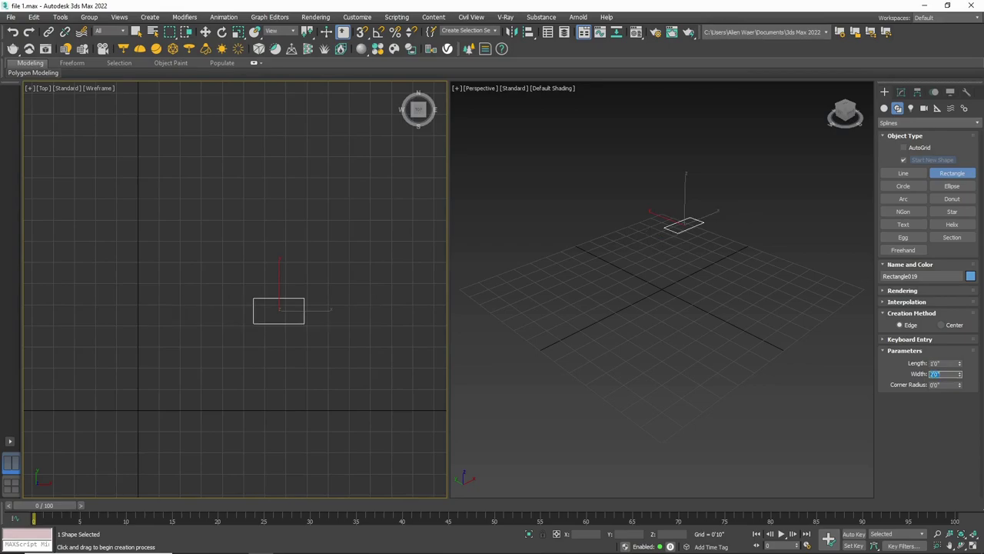
pyautogui.click(944, 384)
pyautogui.scroll(5, 718, 217)
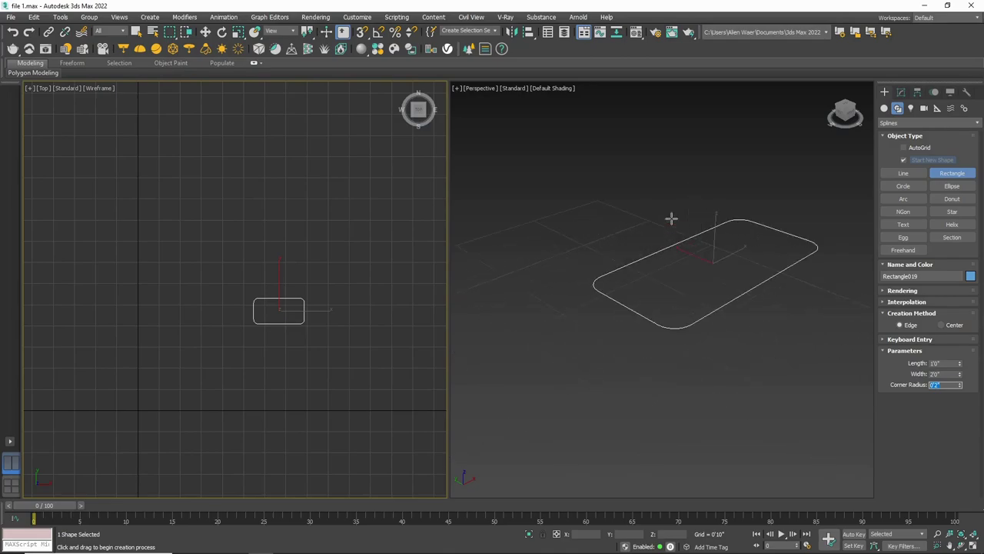
pyautogui.scroll(4, 799, 288)
pyautogui.scroll(3, 290, 331)
pyautogui.scroll(2, 308, 288)
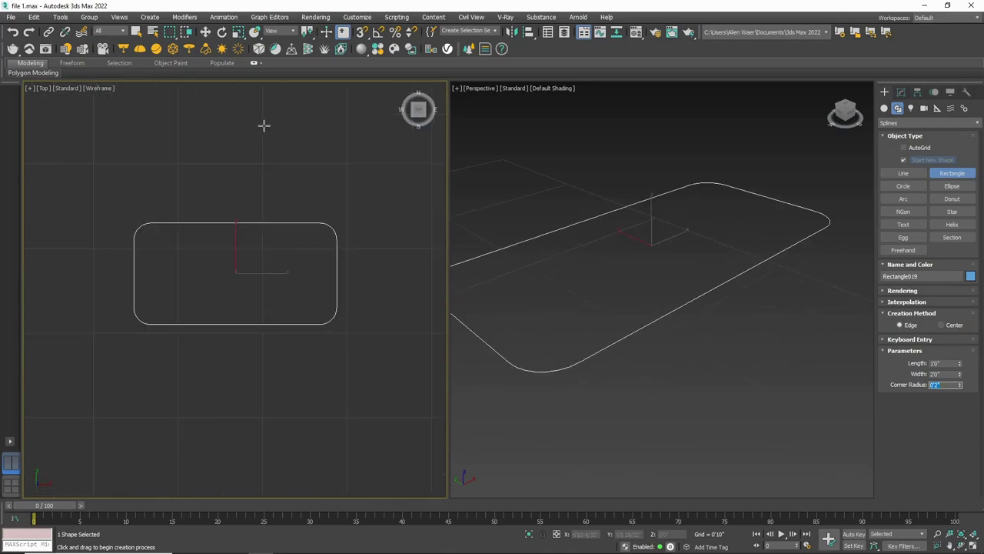
pyautogui.click(206, 32)
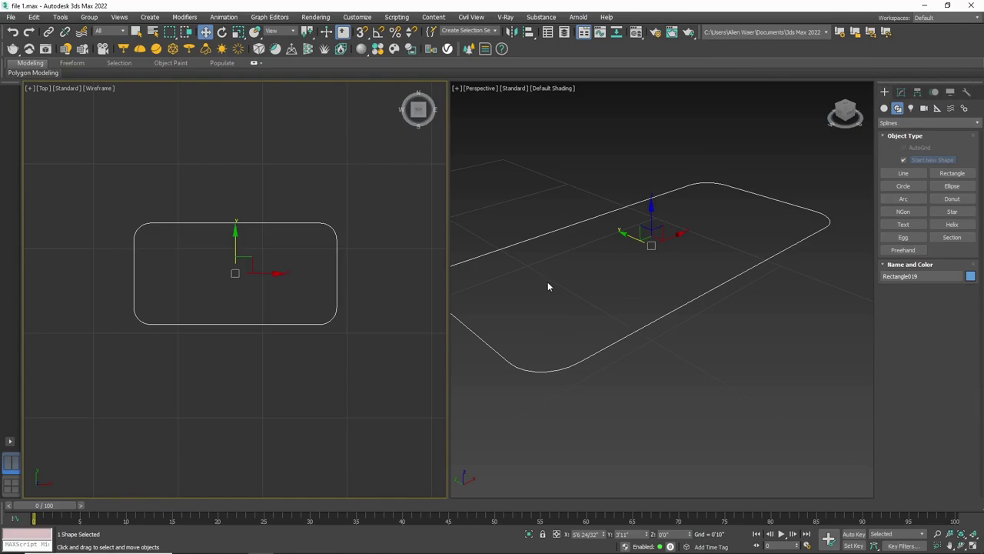
# Add an Extrude modifier to the rectangle with an amount of 0'8".
pyautogui.scroll(-4, 547, 286)
pyautogui.click(902, 92)
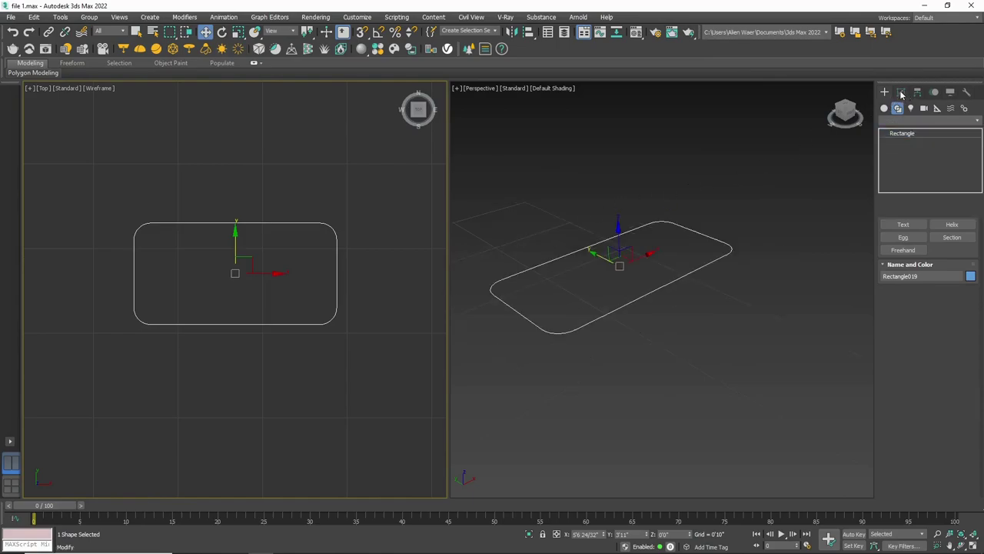
pyautogui.click(924, 121)
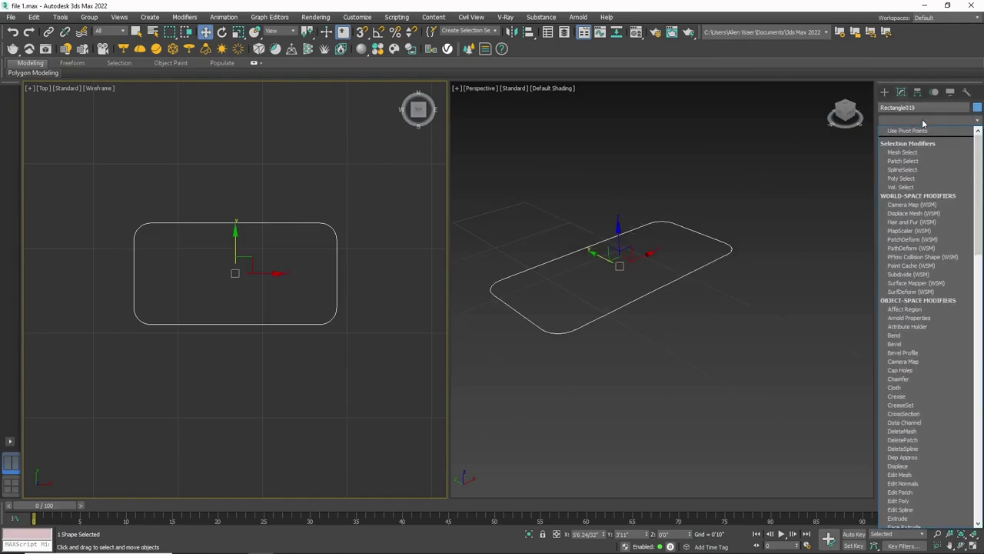
pyautogui.write('ex')
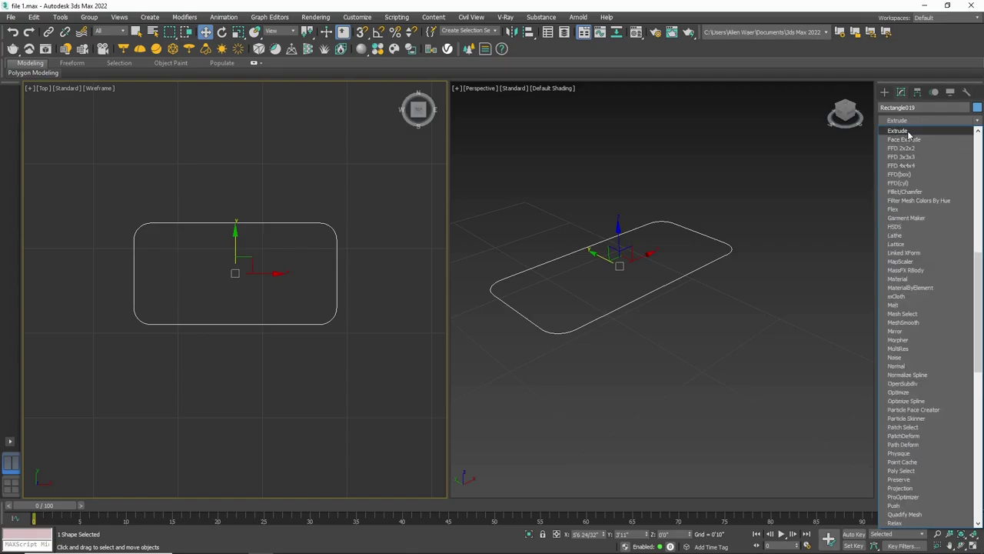
pyautogui.click(910, 131)
pyautogui.doubleClick(944, 245)
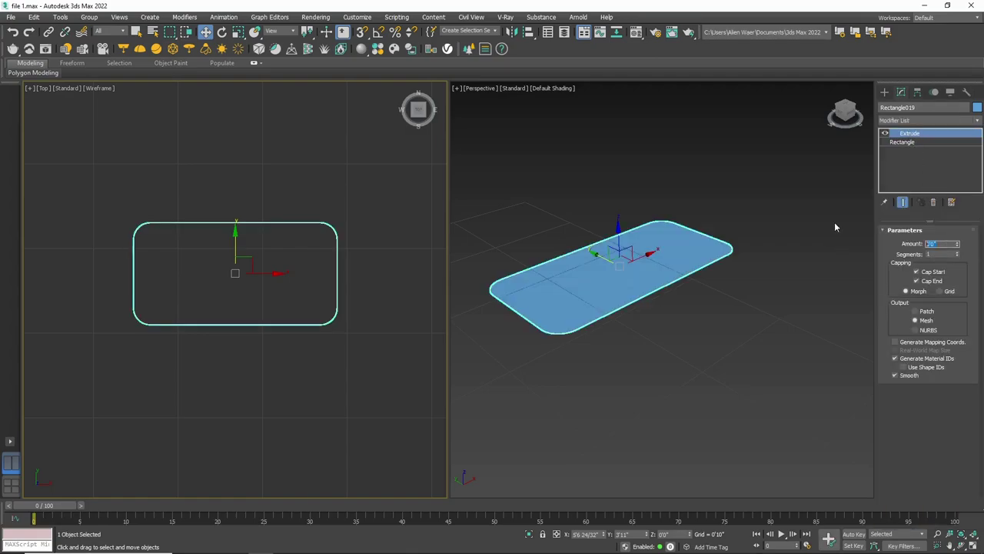
pyautogui.write('8')
pyautogui.press('Return')
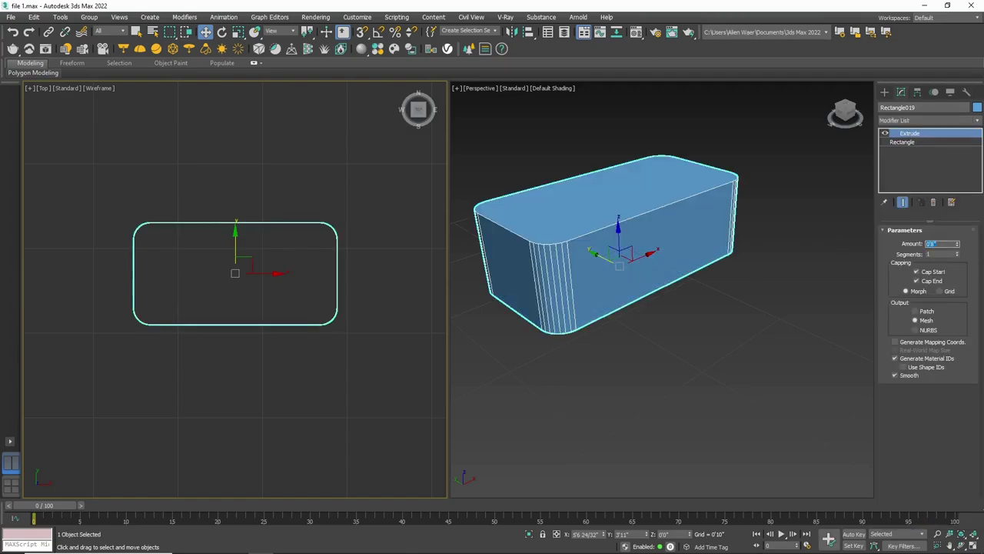
# Orbit the Perspective view and switch the left viewport to the Front view.
pyautogui.scroll(-3, 678, 278)
pyautogui.moveTo(859, 114); pyautogui.dragTo(785, 239)
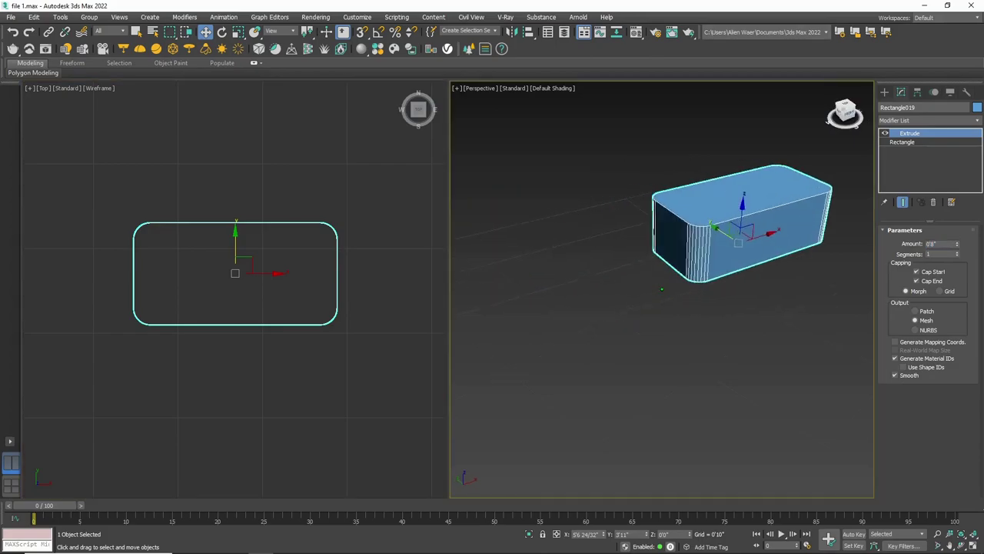
pyautogui.scroll(2, 786, 239)
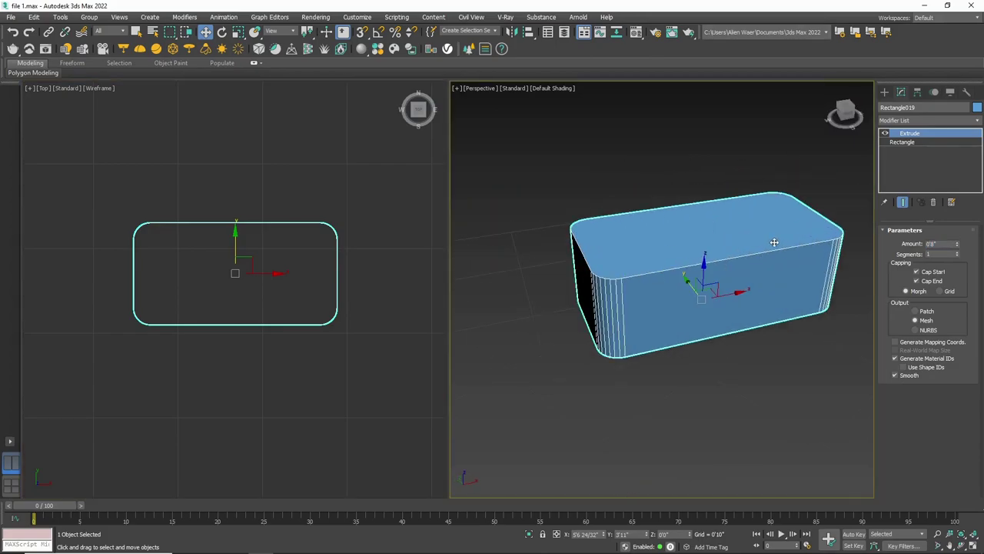
pyautogui.click(275, 377)
pyautogui.press('f')
pyautogui.scroll(2, 351, 373)
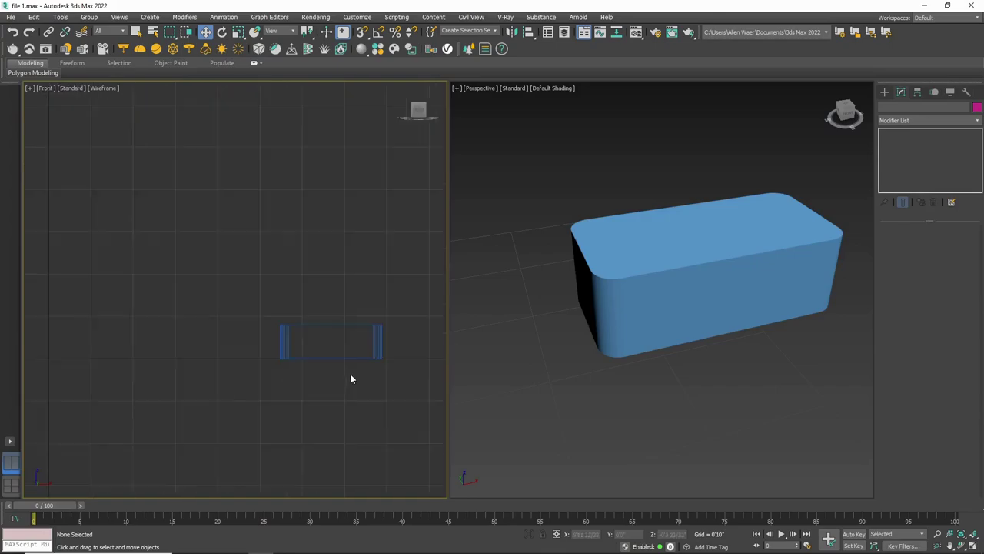
pyautogui.scroll(3, 331, 262)
# Shift-copy the box upward and snap the copy flush onto the original using 3D Snaps.
pyautogui.click(294, 313)
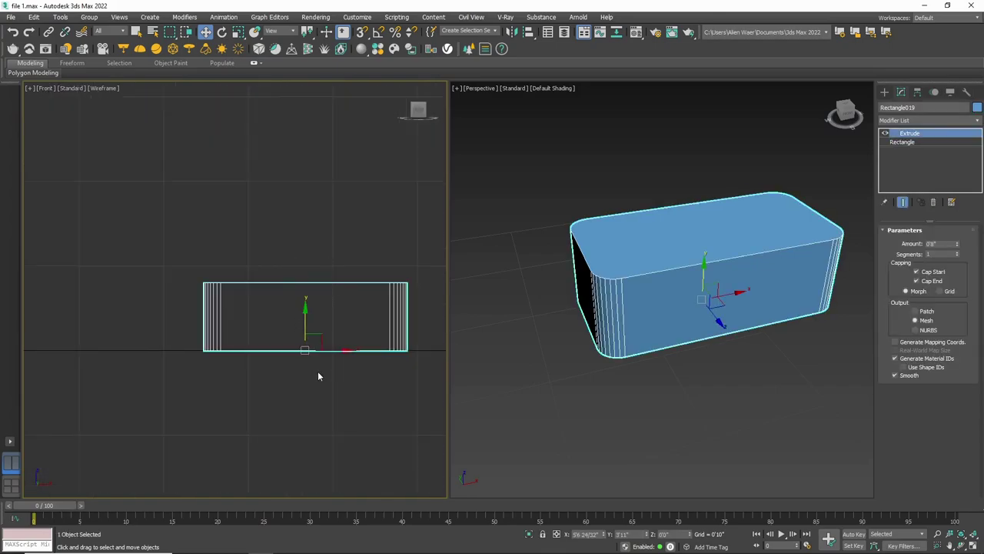
pyautogui.keyDown('shift'); pyautogui.moveTo(308, 326); pyautogui.dragTo(305, 245); pyautogui.keyUp('shift')
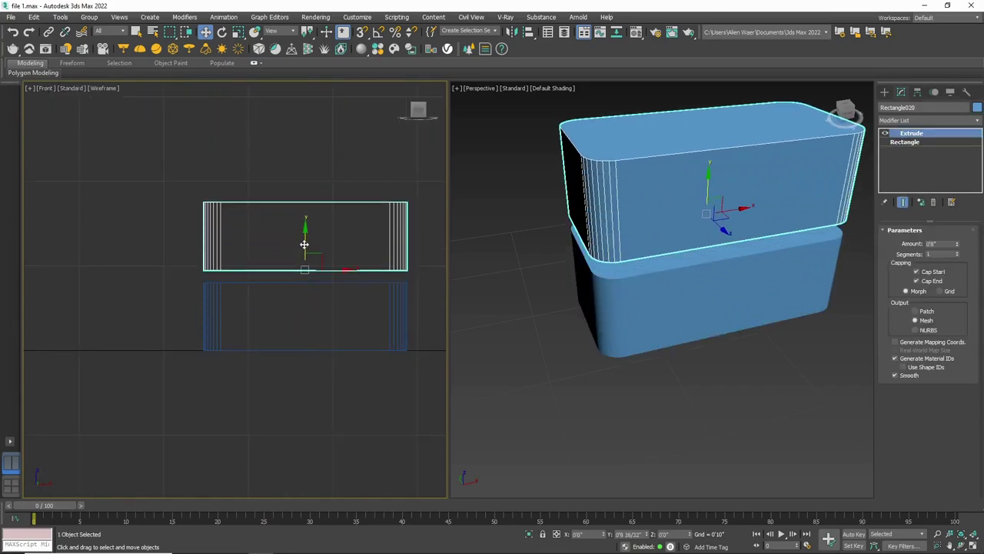
pyautogui.click(493, 326)
pyautogui.scroll(3, 268, 306)
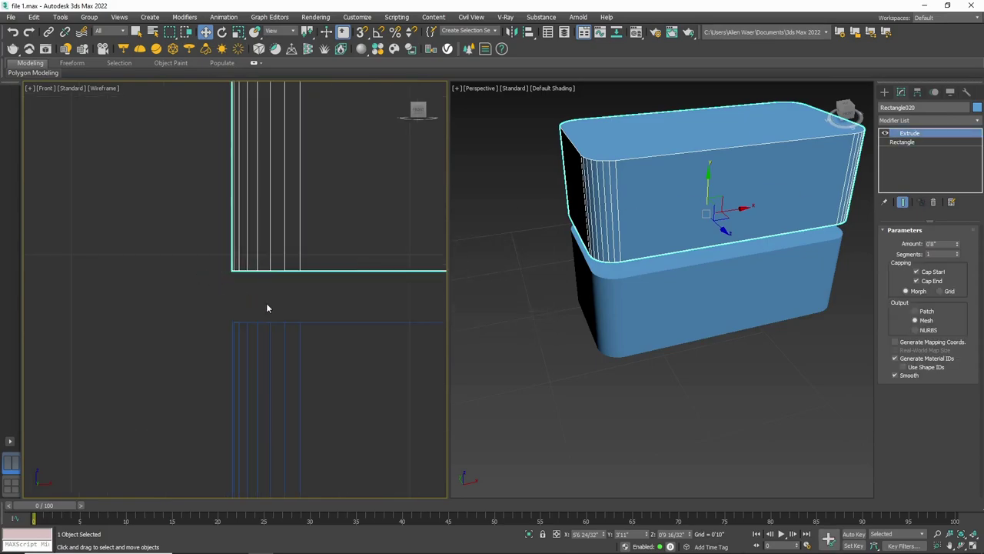
pyautogui.scroll(1, 268, 305)
pyautogui.click(361, 31)
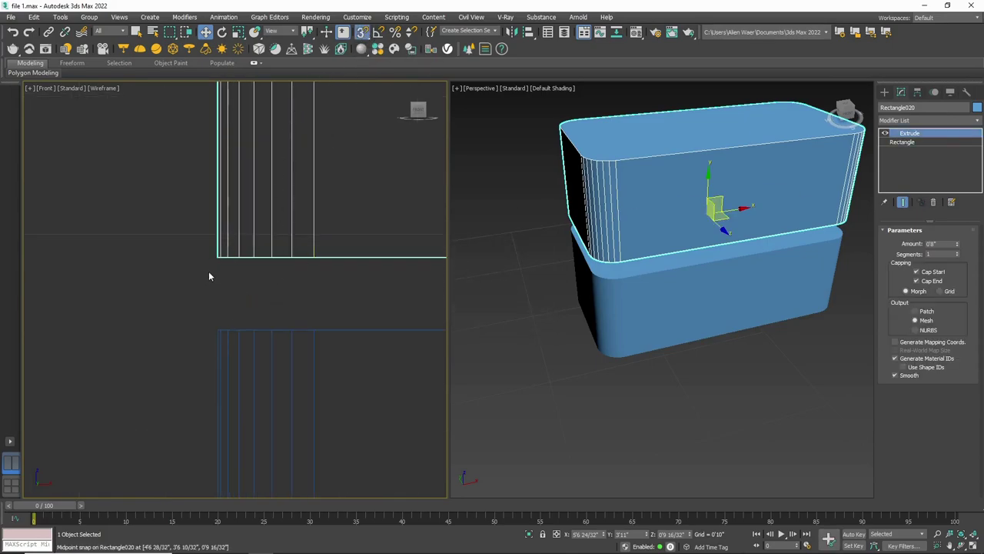
pyautogui.moveTo(216, 259); pyautogui.dragTo(217, 331)
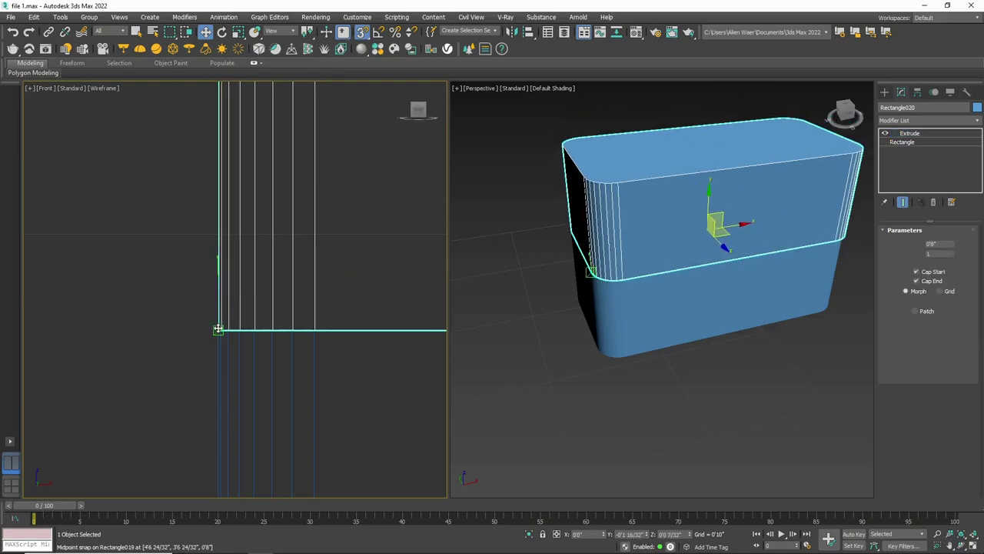
pyautogui.scroll(2, 212, 323)
pyautogui.scroll(1, 207, 297)
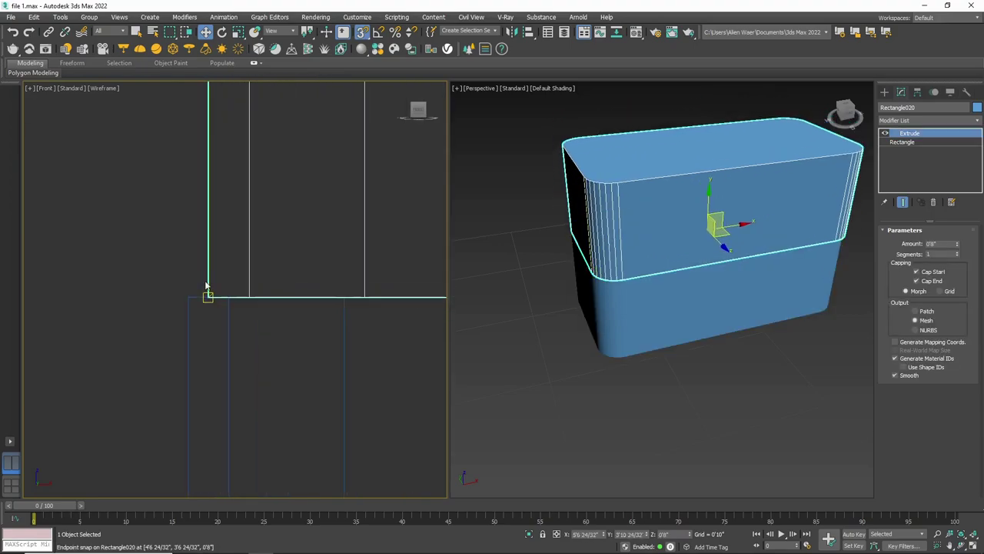
pyautogui.moveTo(208, 297); pyautogui.dragTo(188, 297)
pyautogui.scroll(2, 188, 297)
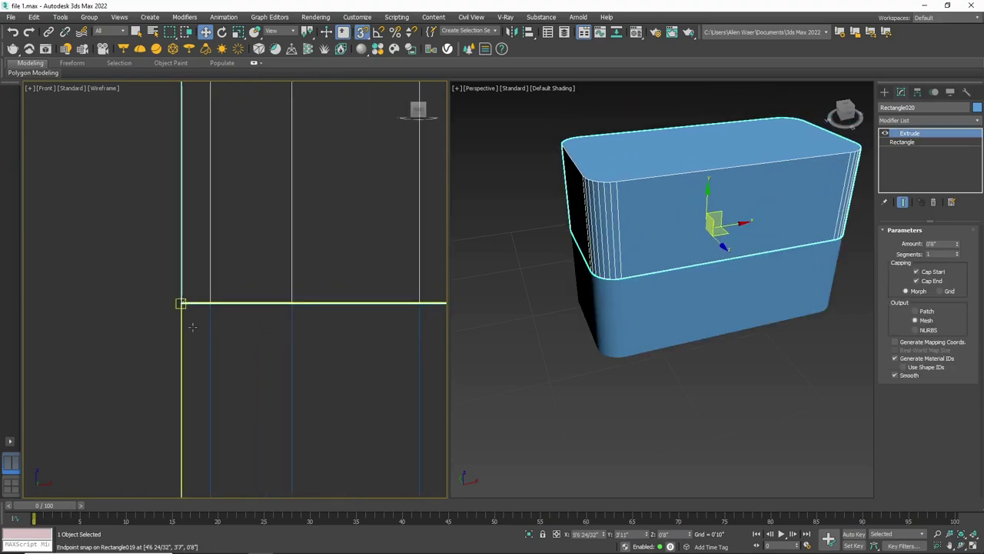
pyautogui.scroll(-3, 198, 301)
pyautogui.scroll(-2, 213, 308)
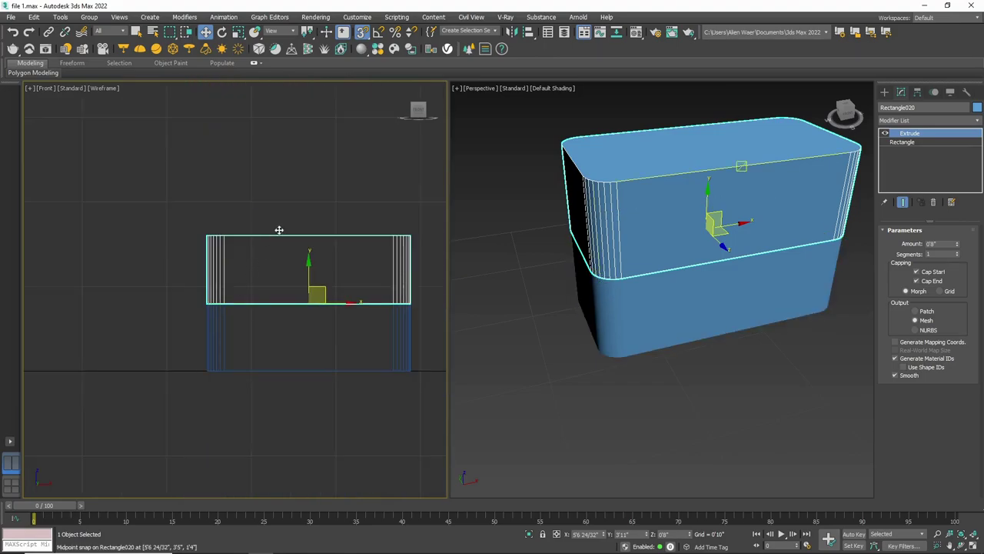
# Make a second copy and snap it down onto the box below it.
pyautogui.moveTo(303, 196)
pyautogui.mouseDown()
pyautogui.moveTo(263, 271)
pyautogui.moveTo(309, 188)
pyautogui.mouseUp()
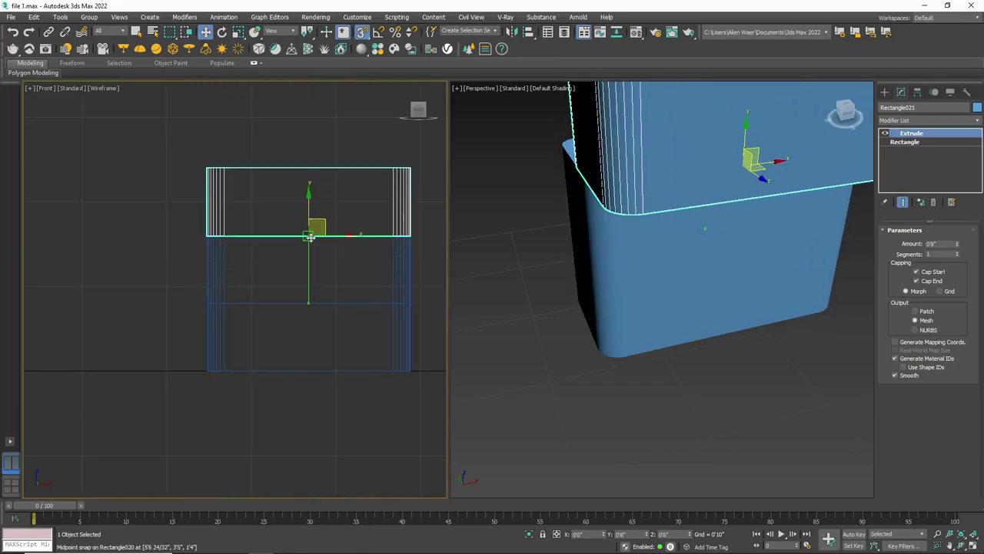
pyautogui.click(484, 326)
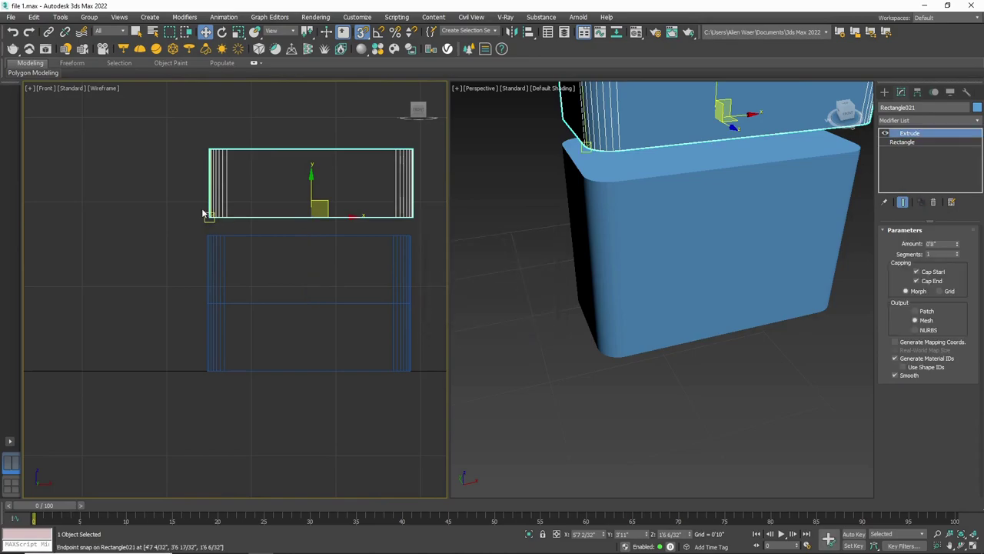
pyautogui.scroll(4, 240, 246)
pyautogui.scroll(3, 239, 243)
pyautogui.moveTo(240, 243)
pyautogui.mouseDown()
pyautogui.moveTo(202, 275)
pyautogui.moveTo(280, 315)
pyautogui.moveTo(253, 316)
pyautogui.mouseUp()
pyautogui.scroll(2, 202, 275)
pyautogui.scroll(-5, 638, 326)
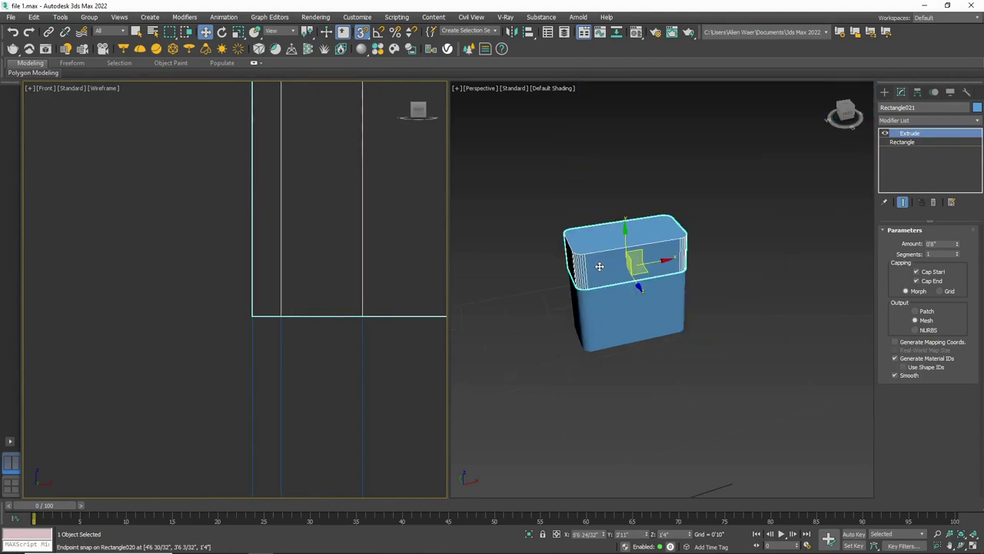
pyautogui.scroll(2, 599, 266)
pyautogui.doubleClick(937, 243)
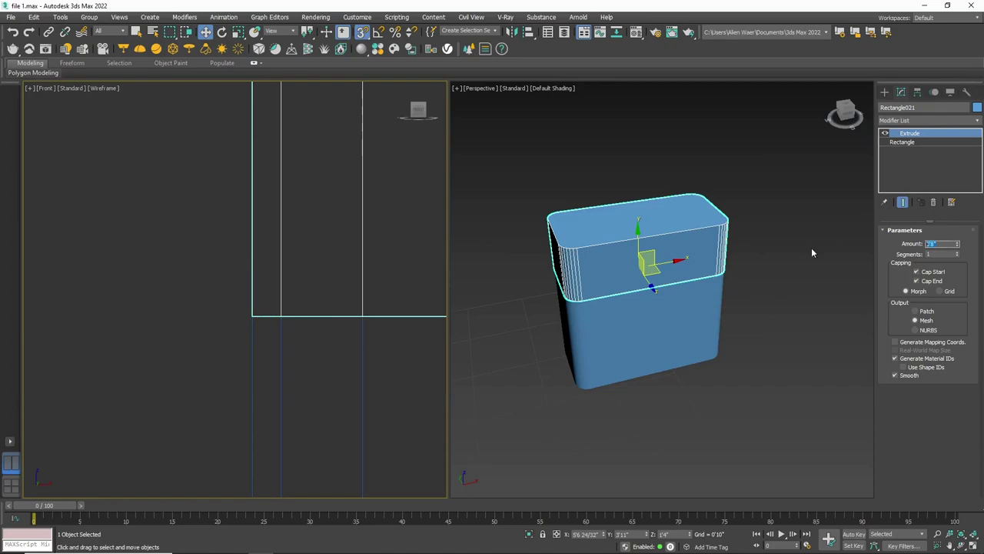
pyautogui.press('BackSpace')
pyautogui.write("0'0 16/3")
pyautogui.press('Return')
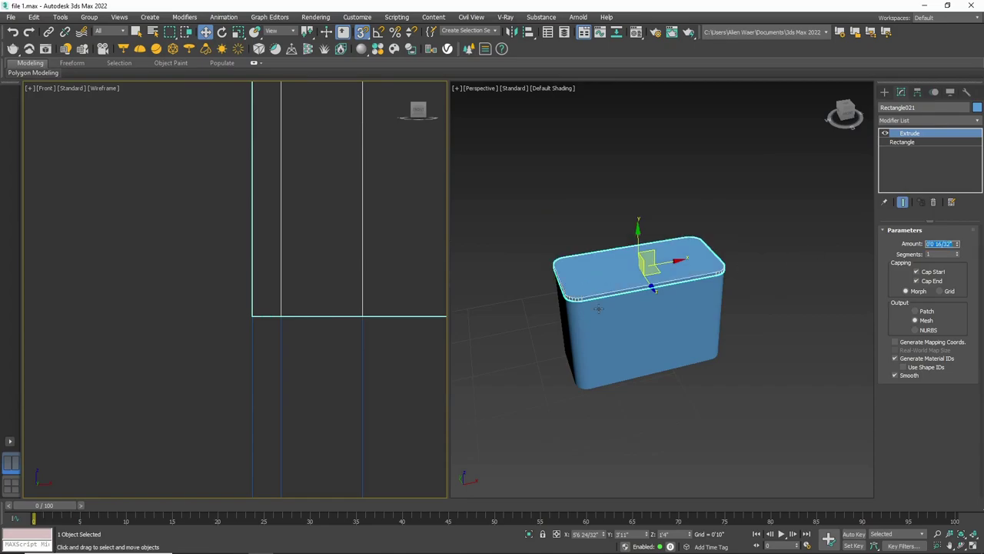
pyautogui.scroll(-3, 180, 261)
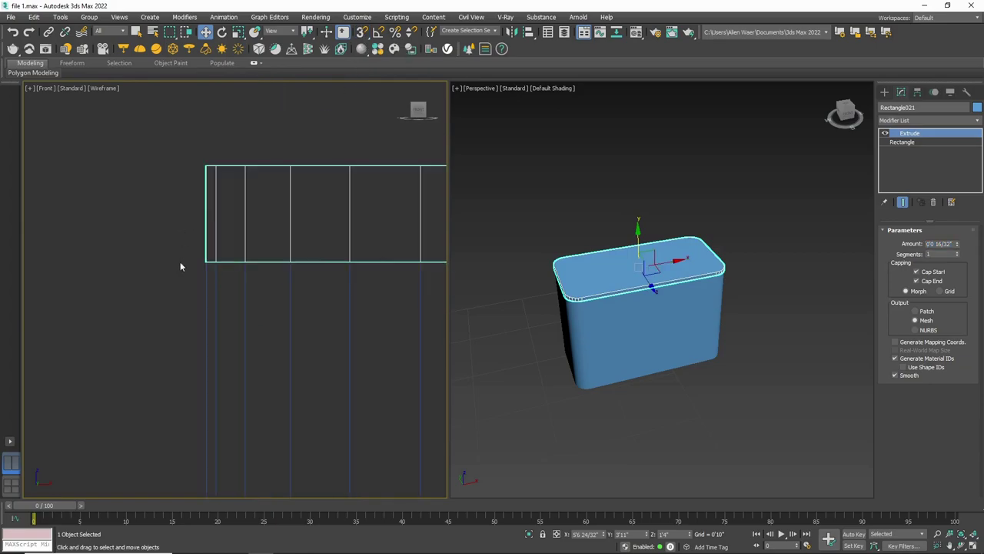
pyautogui.scroll(-2, 174, 265)
pyautogui.press('z')
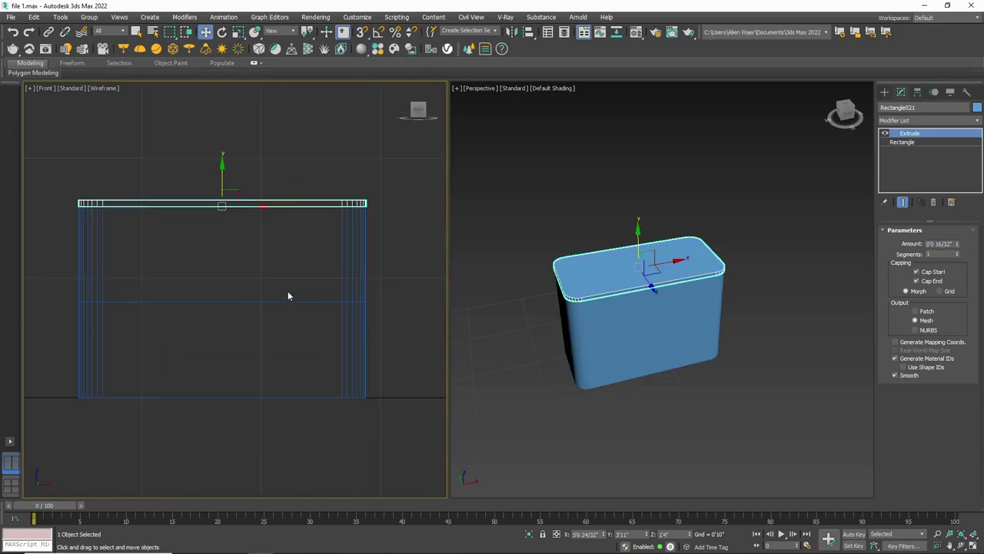
pyautogui.scroll(2, 660, 272)
pyautogui.moveTo(846, 114); pyautogui.dragTo(790, 149)
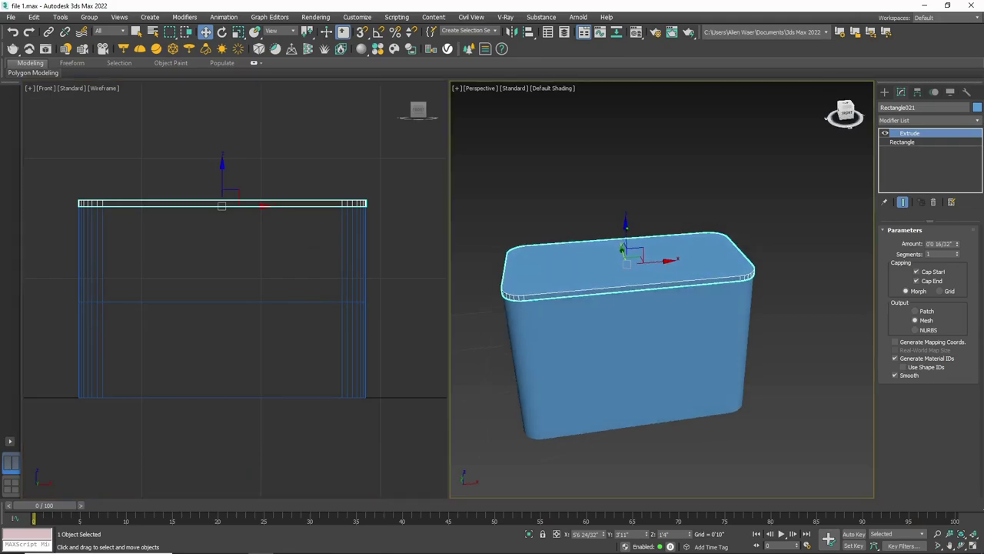
# Convert the lid to an Editable Poly and box-select all its edges.
pyautogui.rightClick(672, 252)
pyautogui.moveTo(691, 356)
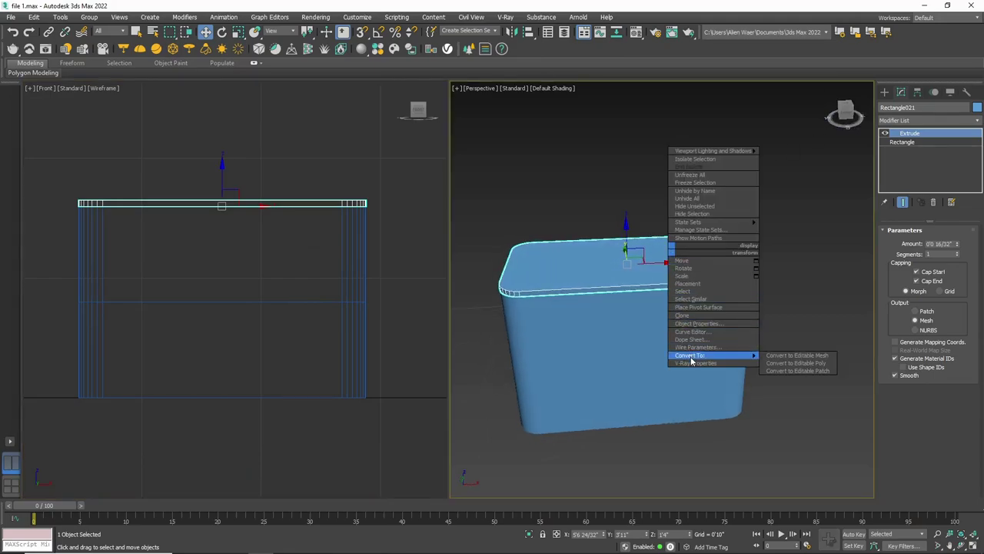
pyautogui.click(786, 363)
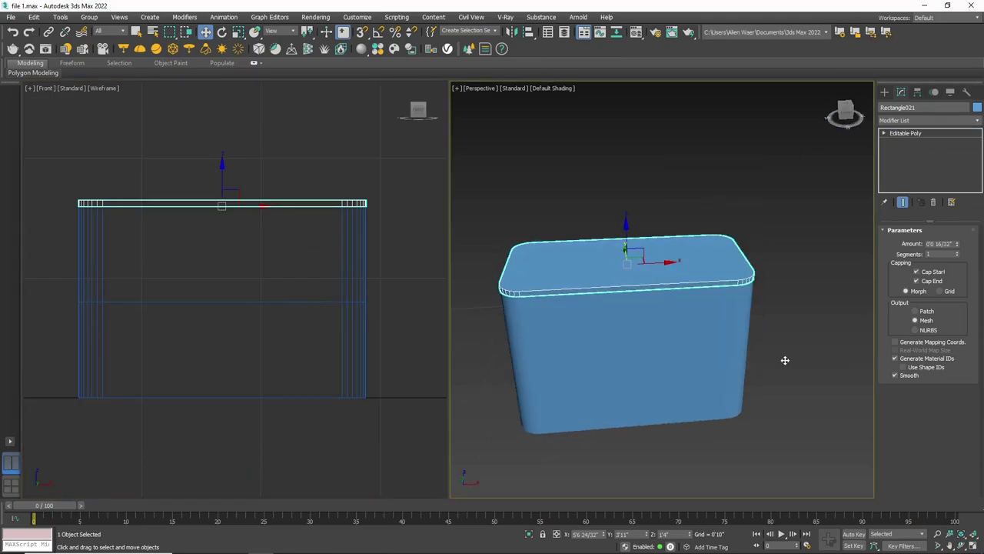
pyautogui.click(914, 241)
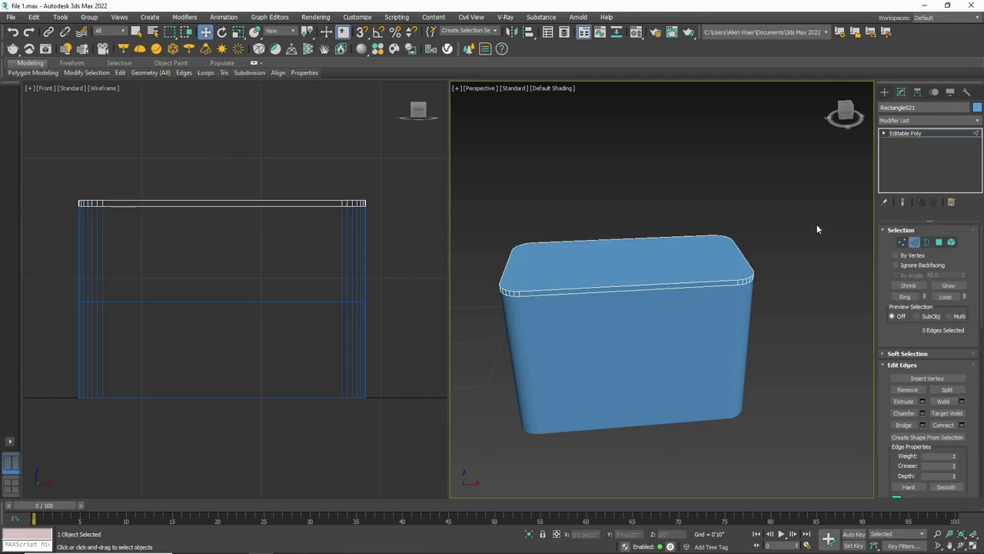
pyautogui.moveTo(757, 225); pyautogui.dragTo(486, 329)
# Deselect the vertical edges so only the top and bottom rim loops remain selected.
pyautogui.scroll(5, 353, 205)
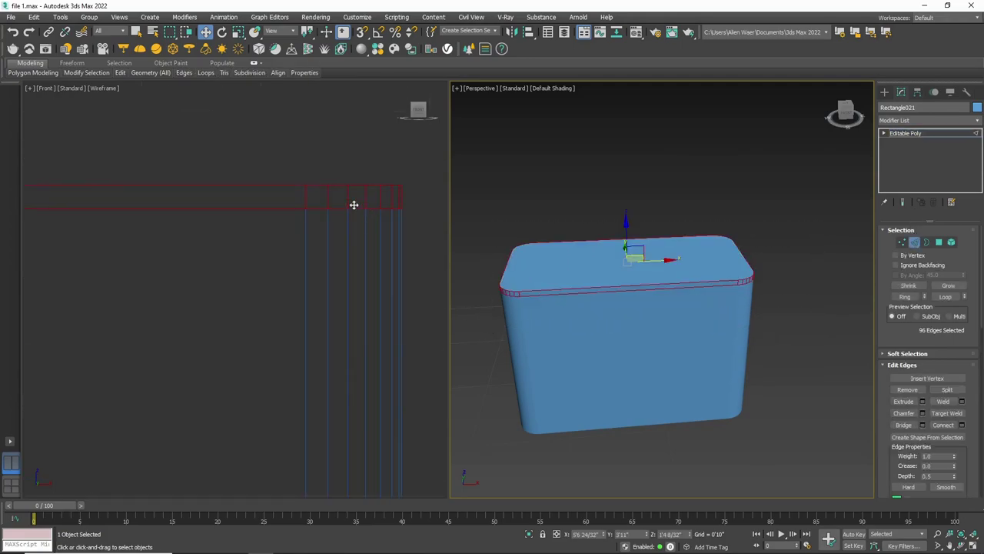
pyautogui.scroll(3, 373, 202)
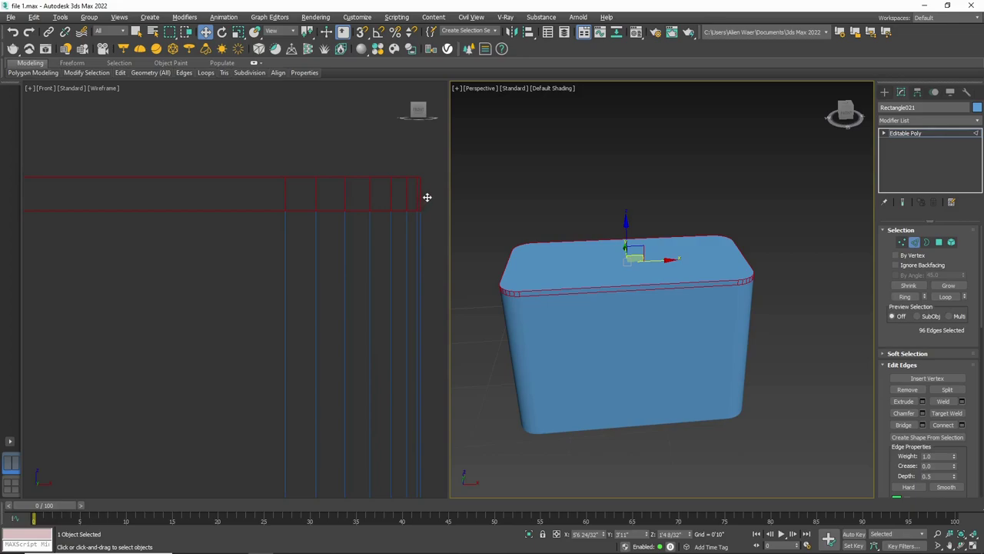
pyautogui.middleClick(407, 199)
pyautogui.keyDown('alt'); pyautogui.moveTo(241, 200); pyautogui.dragTo(242, 201); pyautogui.keyUp('alt')
pyautogui.scroll(-3, 355, 229)
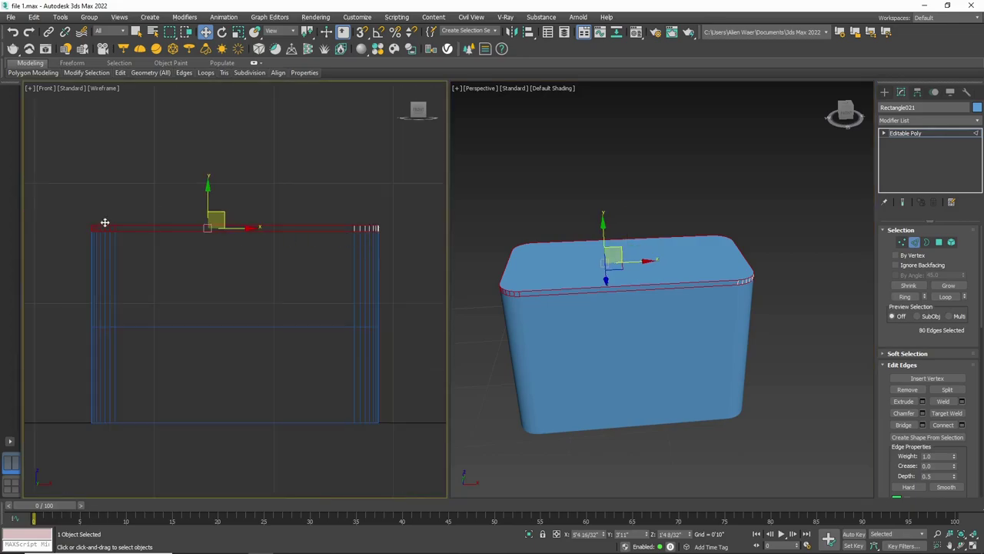
pyautogui.scroll(3, 77, 238)
pyautogui.keyDown('alt'); pyautogui.moveTo(313, 231); pyautogui.dragTo(312, 231); pyautogui.keyUp('alt')
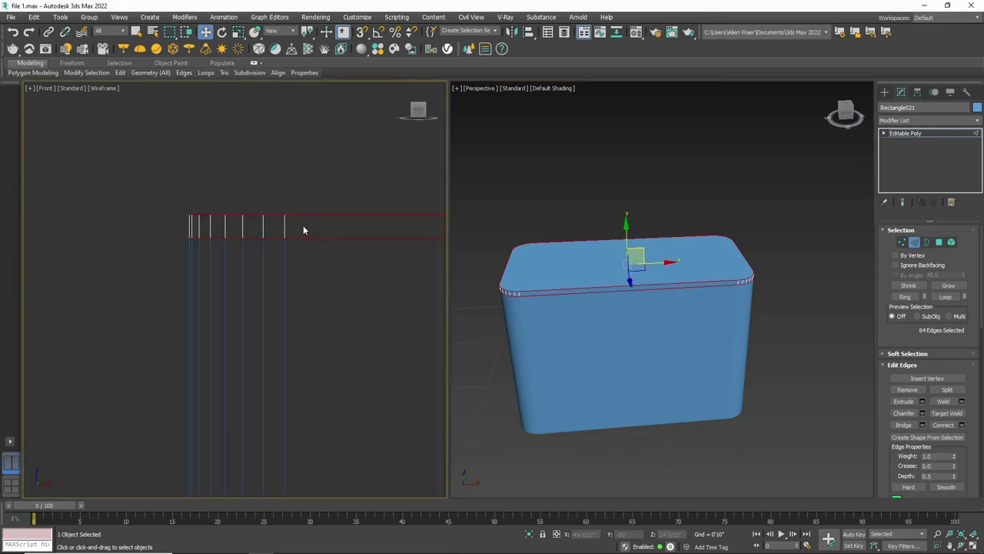
pyautogui.scroll(3, 547, 291)
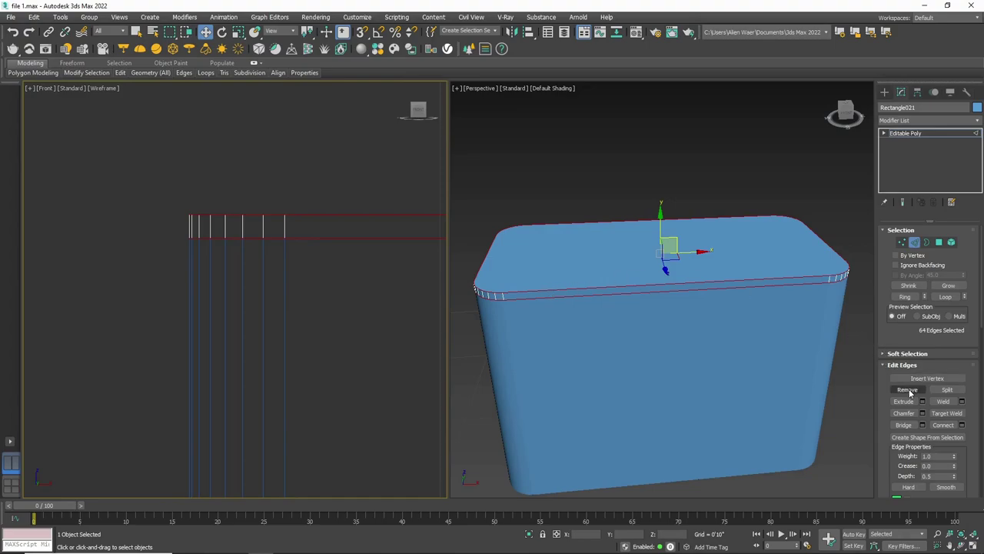
# Chamfer the selected rim edges with Amount 0'0 2/32" and 3 segments.
pyautogui.click(922, 413)
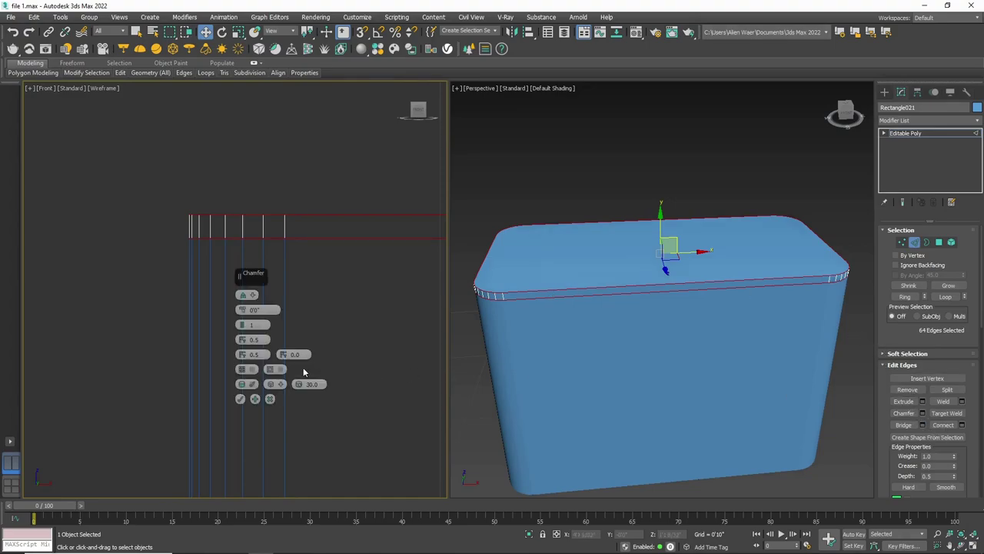
pyautogui.moveTo(243, 310); pyautogui.dragTo(249, 307)
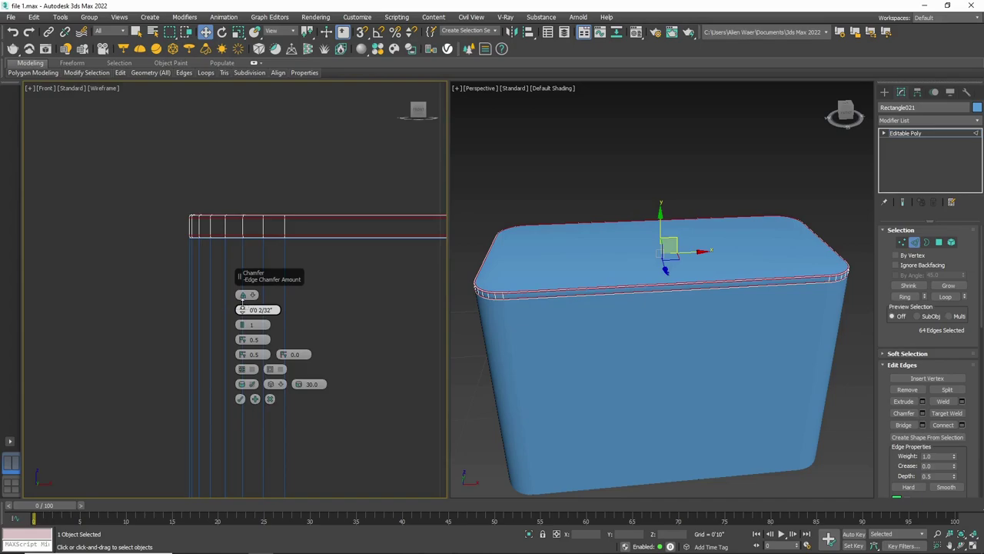
pyautogui.scroll(2, 483, 282)
pyautogui.scroll(2, 489, 319)
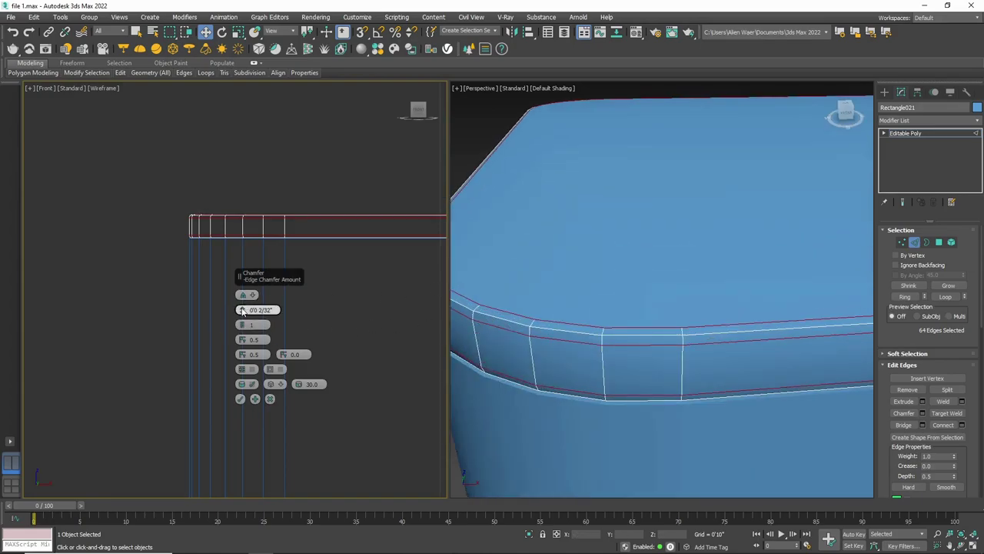
pyautogui.moveTo(242, 324); pyautogui.dragTo(243, 317)
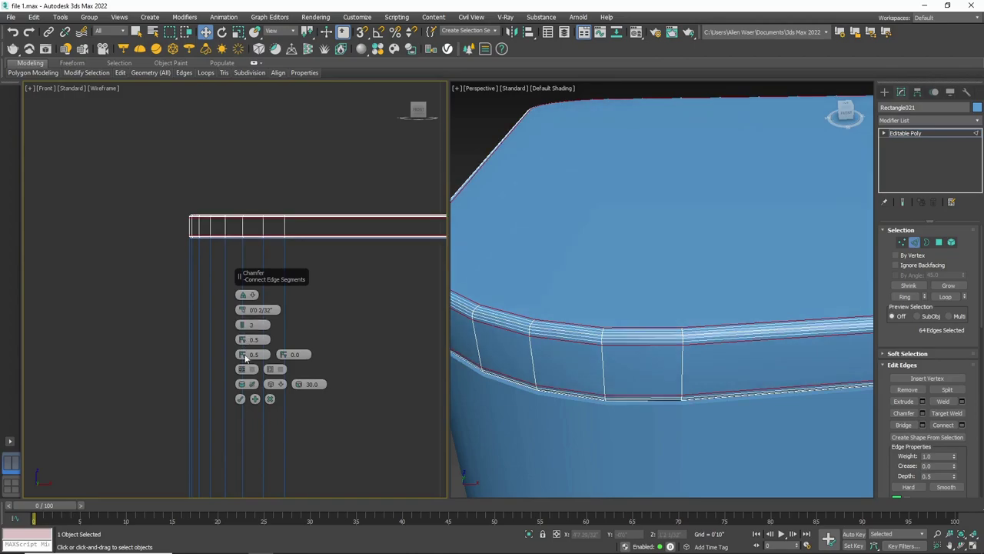
pyautogui.click(240, 399)
pyautogui.scroll(-4, 531, 315)
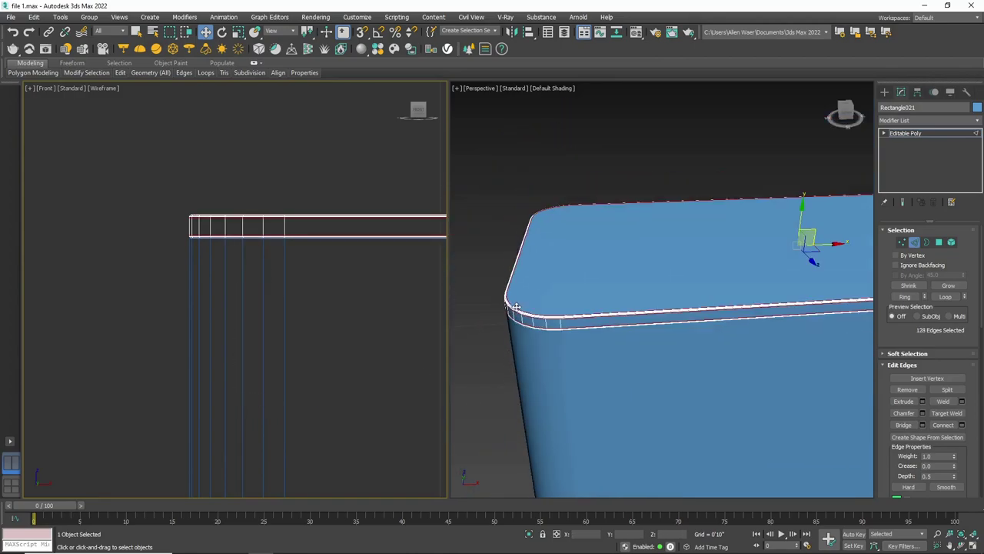
# Clear the selection and go to the Create > Shapes panel.
pyautogui.click(884, 91)
pyautogui.click(743, 146)
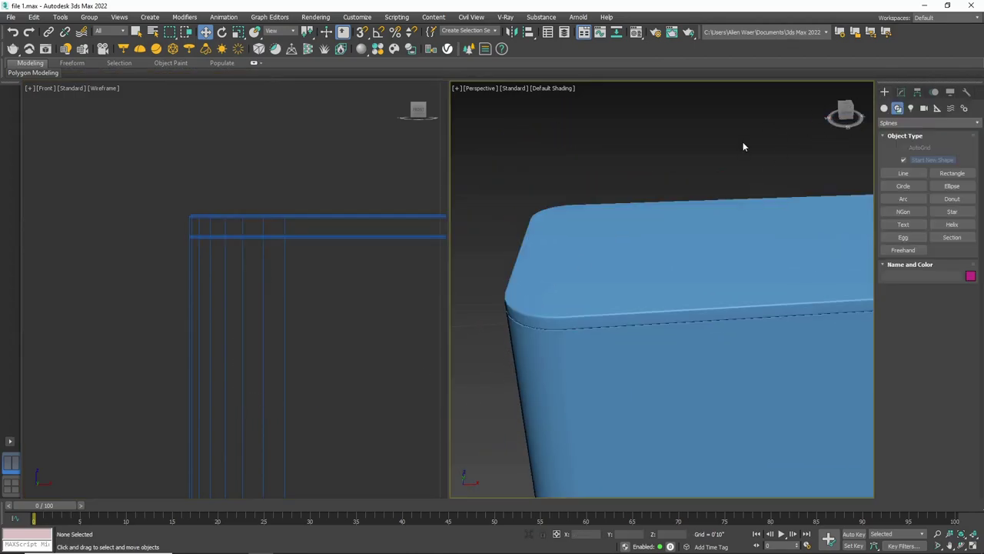
pyautogui.scroll(-4, 551, 267)
# Select the middle box Rectangle020 and convert it to an Editable Poly.
pyautogui.keyDown('alt'); pyautogui.moveTo(631, 223); pyautogui.dragTo(668, 219, button='middle'); pyautogui.keyUp('alt')
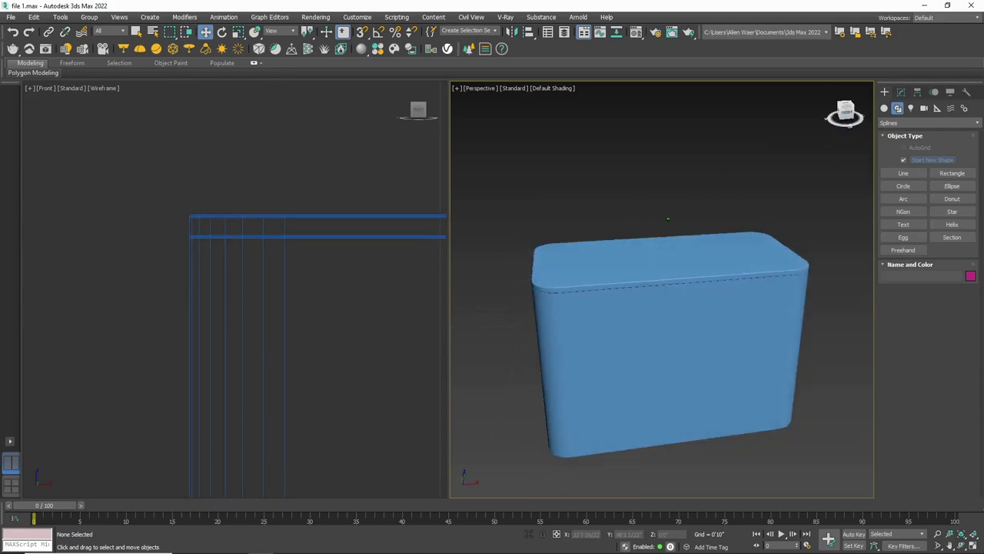
pyautogui.click(654, 358)
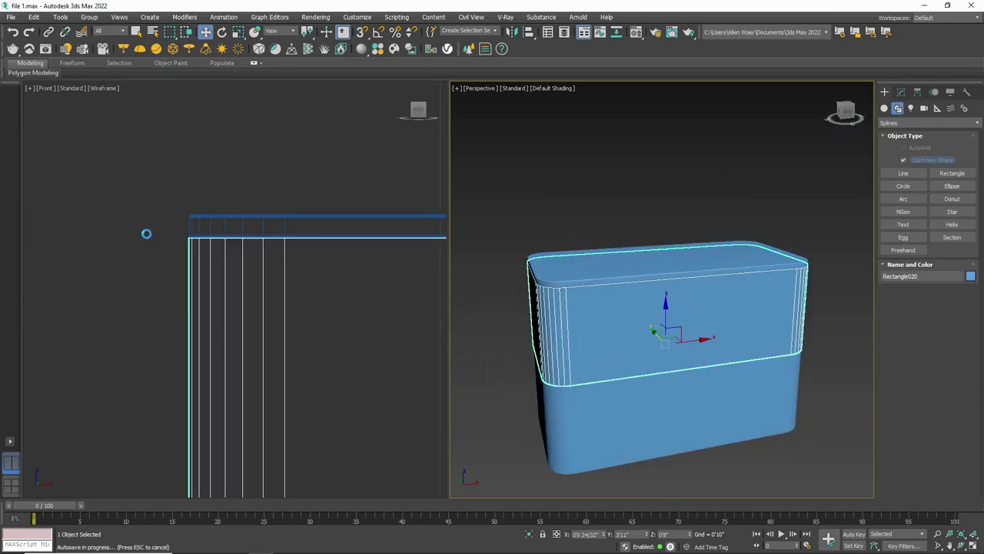
pyautogui.scroll(-8, 164, 234)
pyautogui.scroll(4, 233, 265)
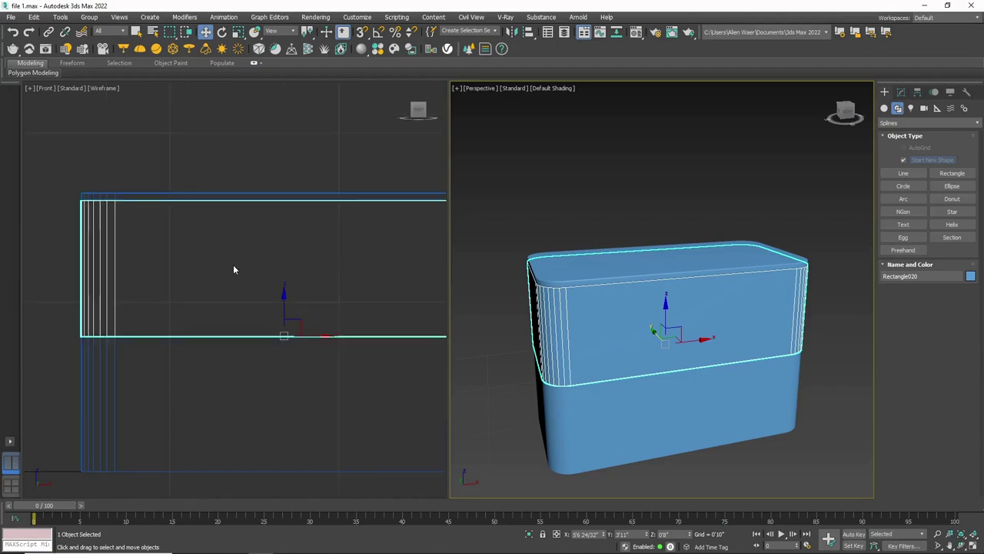
pyautogui.scroll(-2, 206, 262)
pyautogui.rightClick(613, 314)
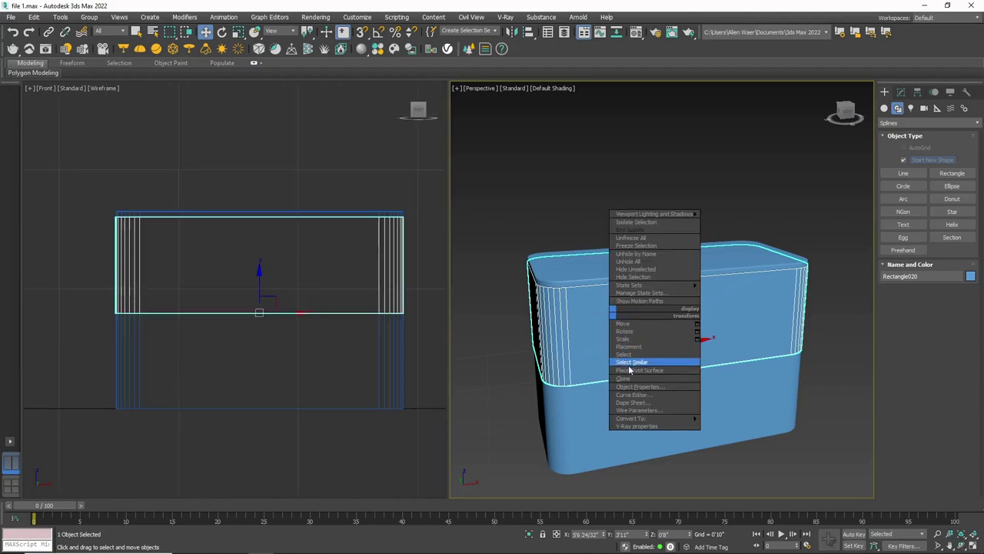
pyautogui.moveTo(631, 418)
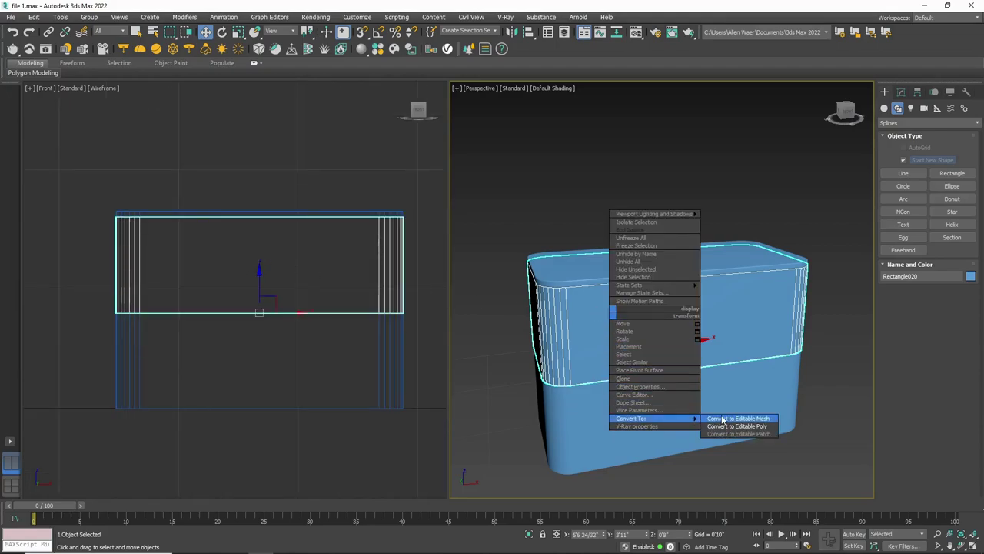
pyautogui.click(737, 426)
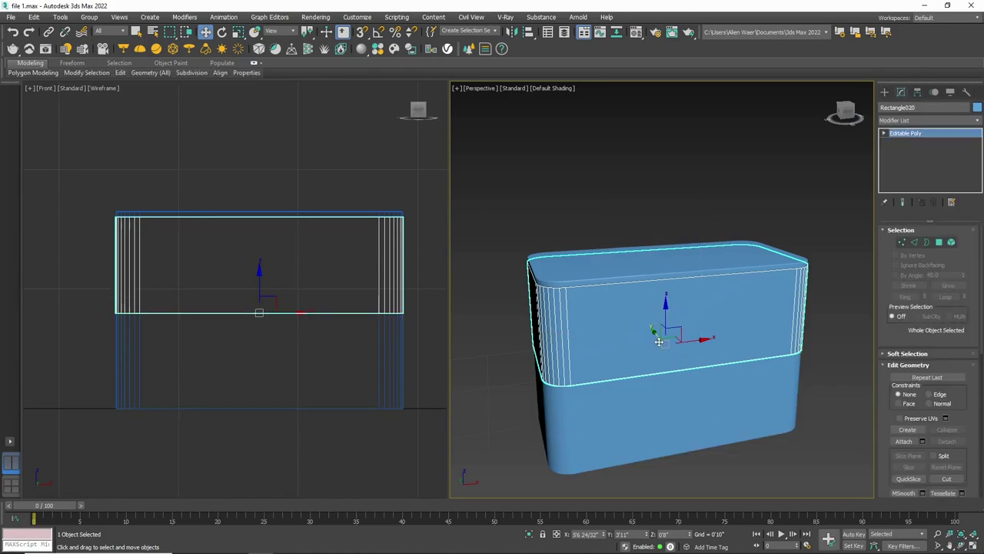
# Connect the body's top and bottom front edges with one new vertical edge, Slide 45.
pyautogui.click(916, 243)
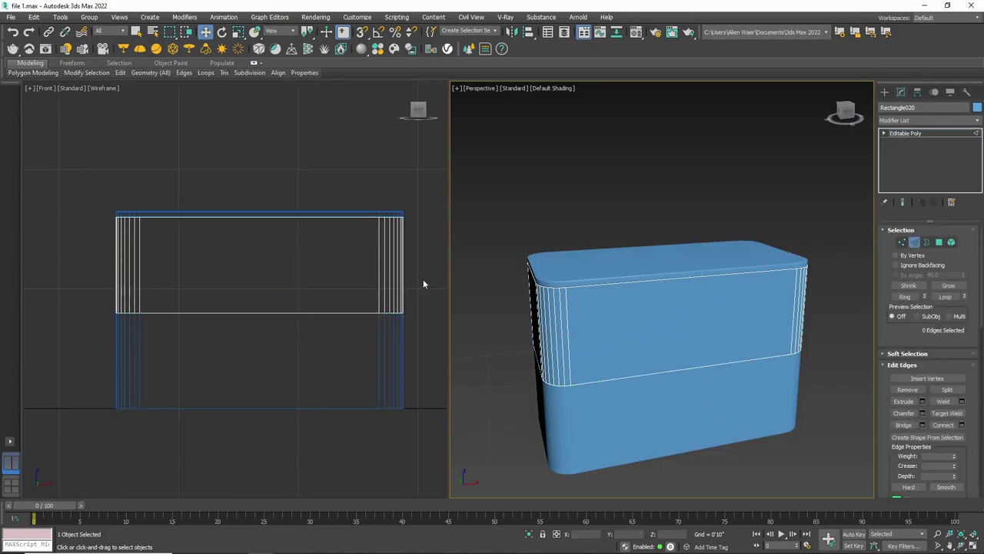
pyautogui.click(625, 374)
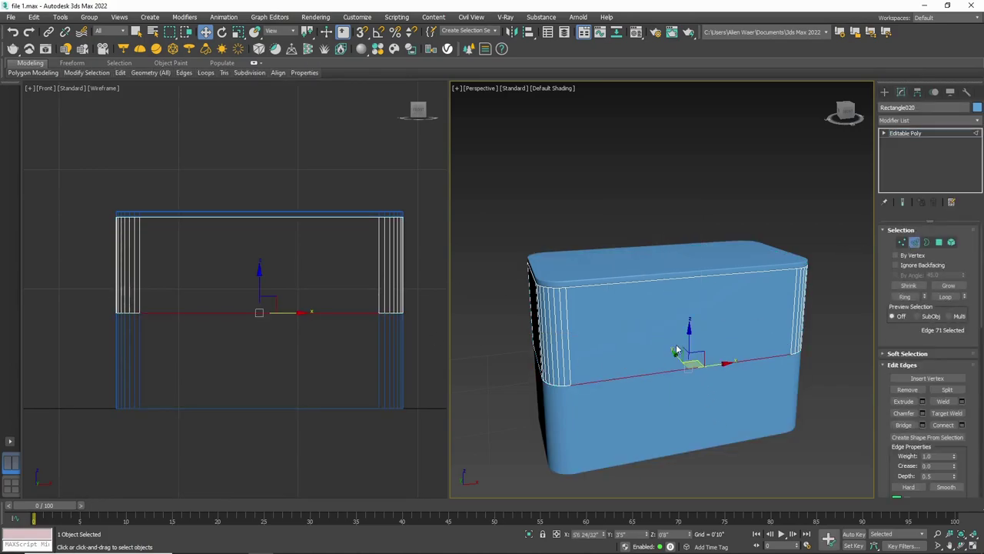
pyautogui.keyDown('ctrl'); pyautogui.click(662, 281); pyautogui.keyUp('ctrl')
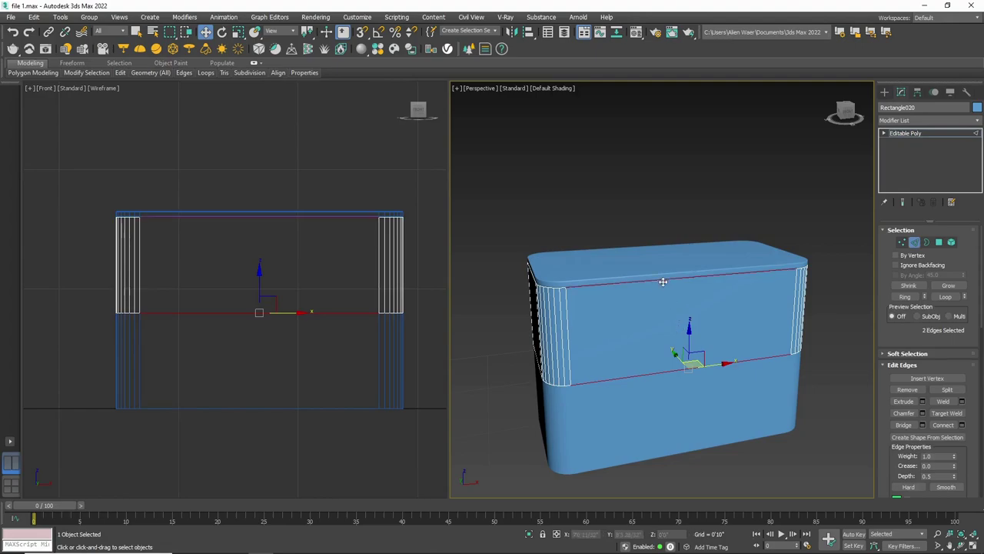
pyautogui.click(962, 425)
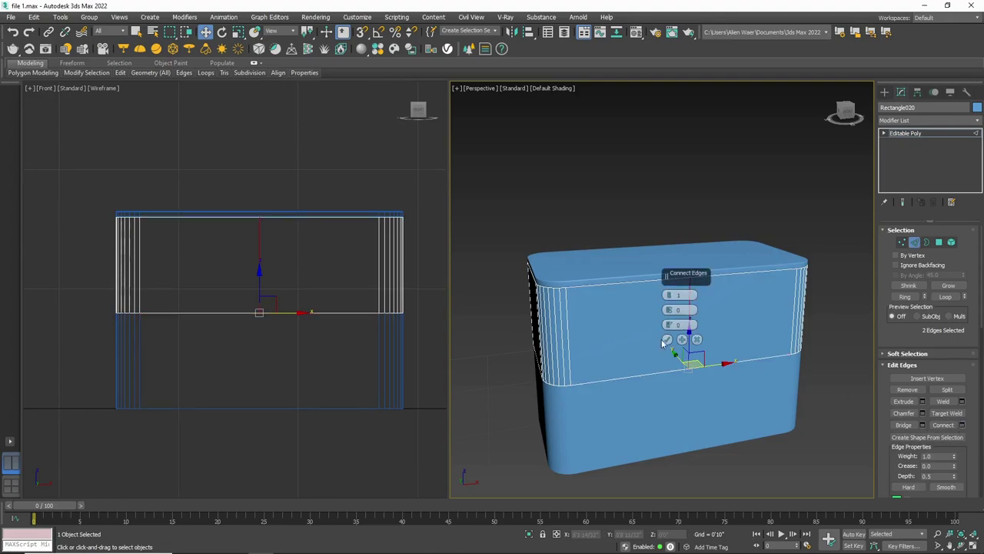
pyautogui.moveTo(669, 325); pyautogui.dragTo(659, 199)
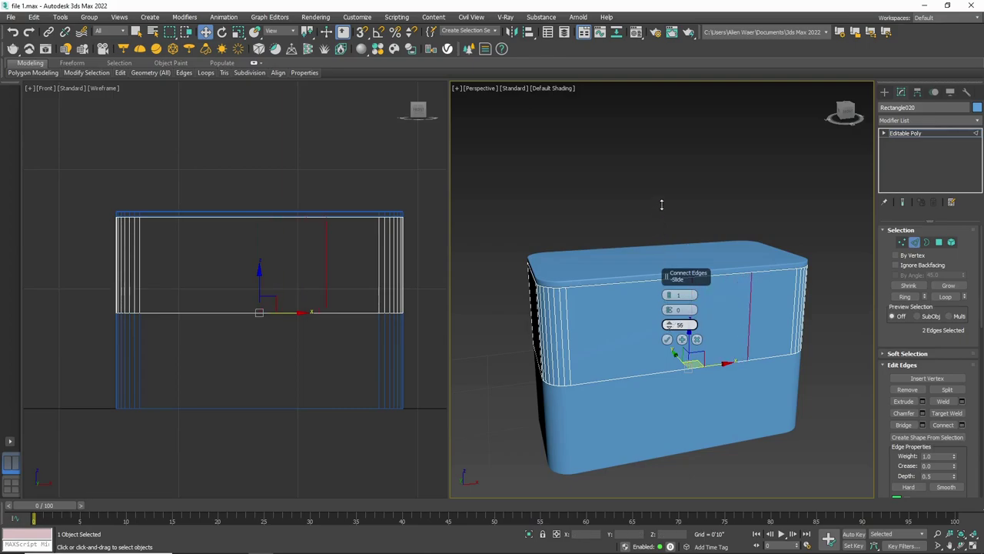
pyautogui.click(666, 340)
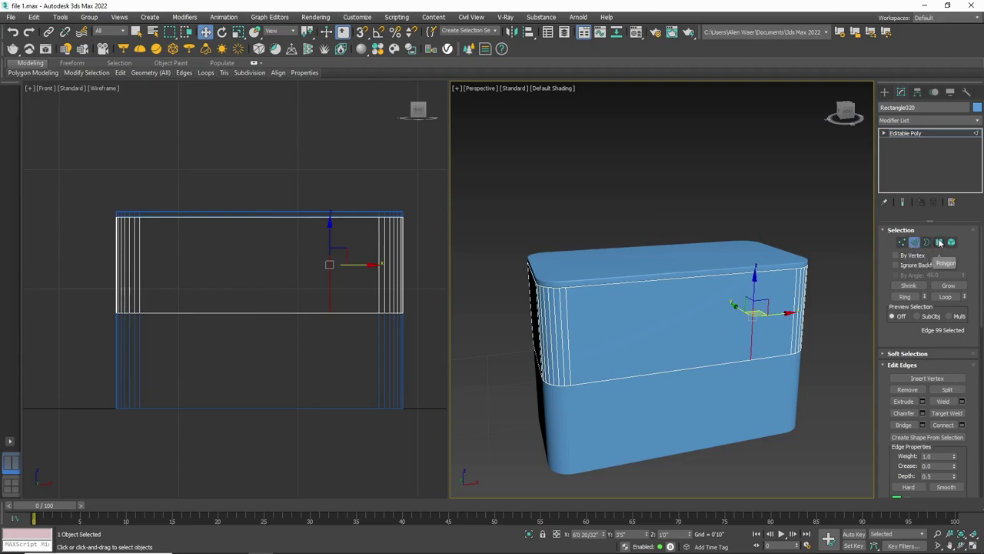
pyautogui.click(939, 242)
# Inset the cabinet's front face polygon by 6/32".
pyautogui.click(676, 303)
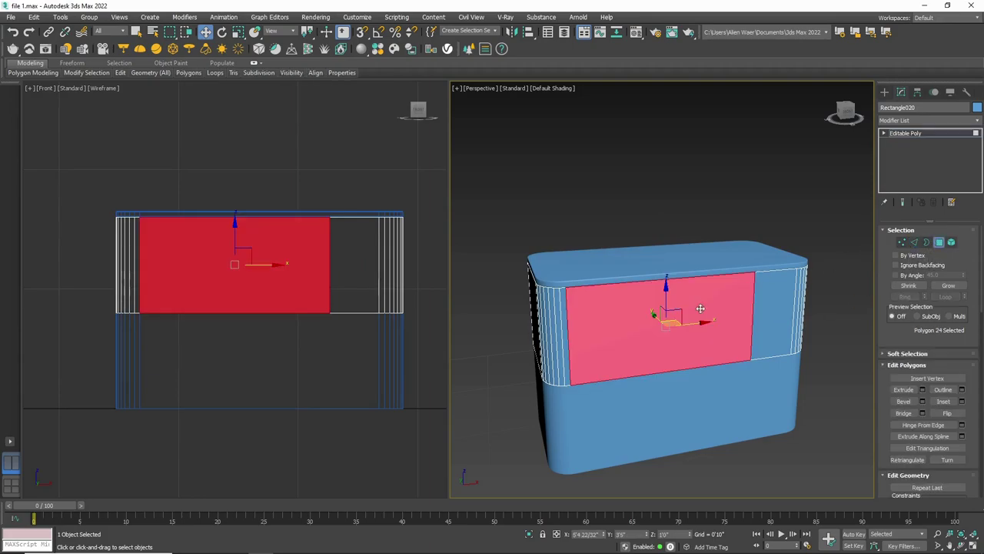
pyautogui.click(962, 401)
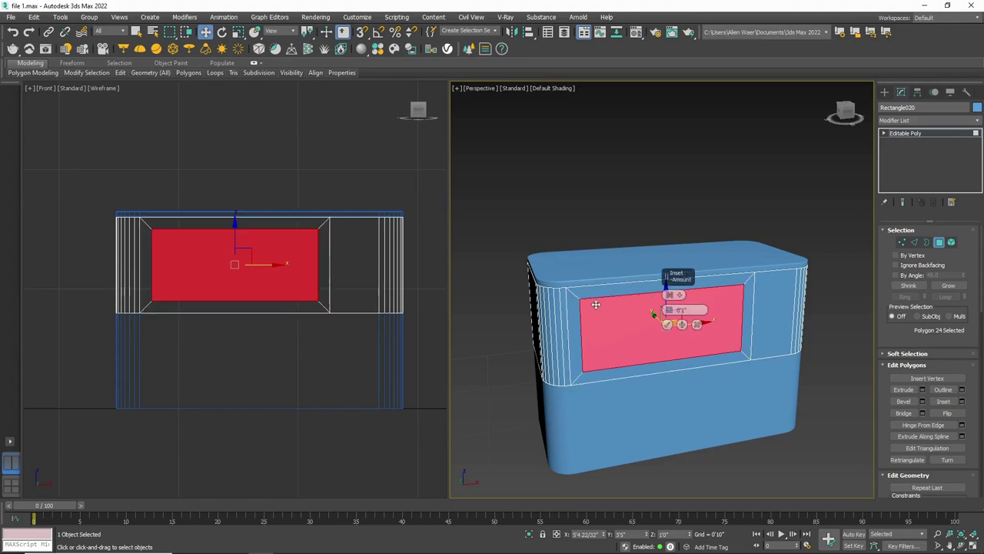
pyautogui.scroll(2, 705, 325)
pyautogui.doubleClick(683, 309)
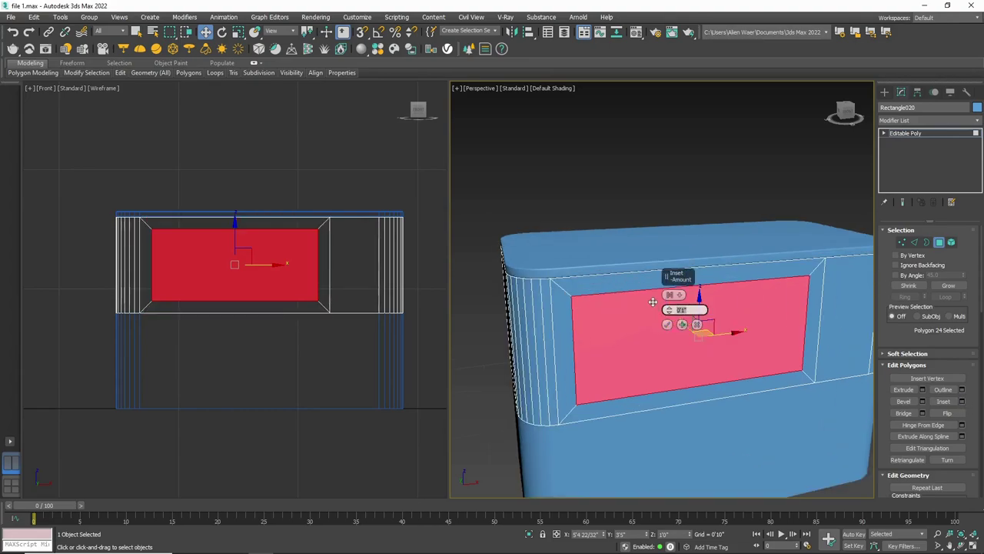
pyautogui.write('.2')
pyautogui.write('0\'0 6/32"')
pyautogui.press('Return')
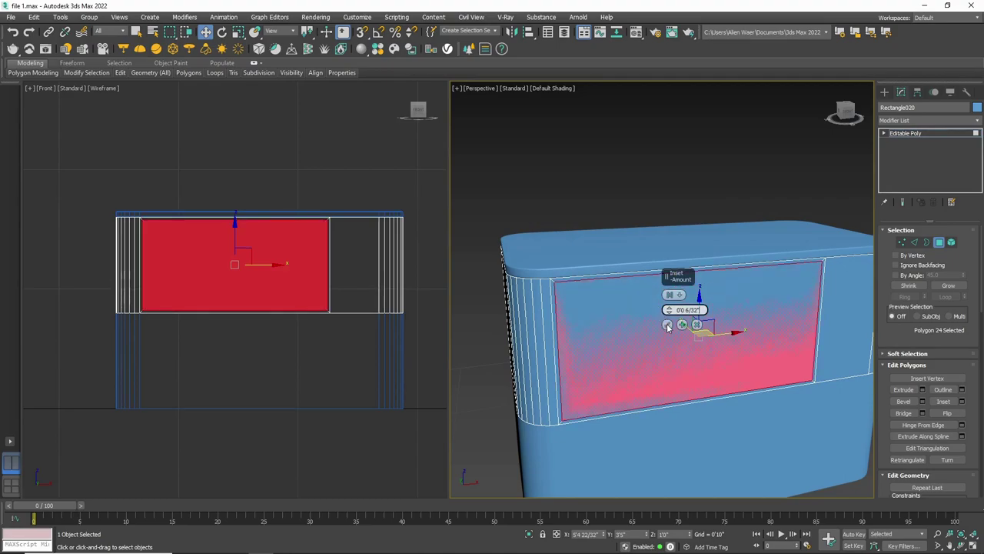
pyautogui.click(668, 324)
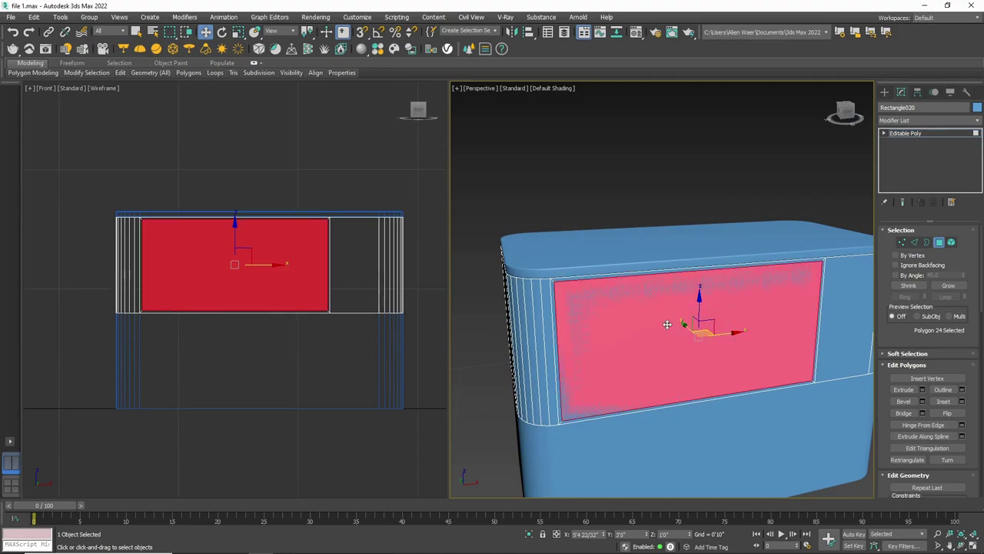
# Extrude the inset panel inward by -6/32" and clear the face selection.
pyautogui.click(922, 390)
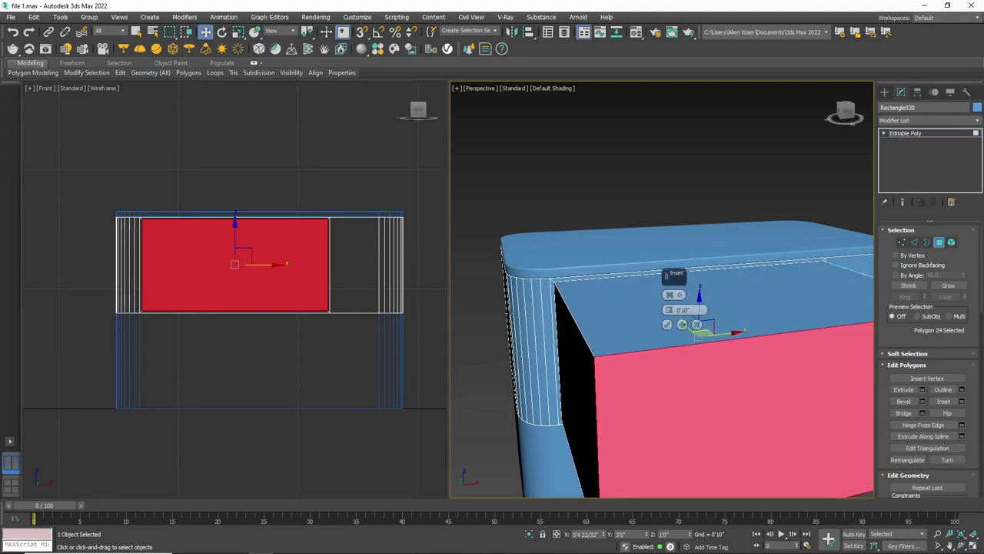
pyautogui.doubleClick(683, 310)
pyautogui.write("-2'")
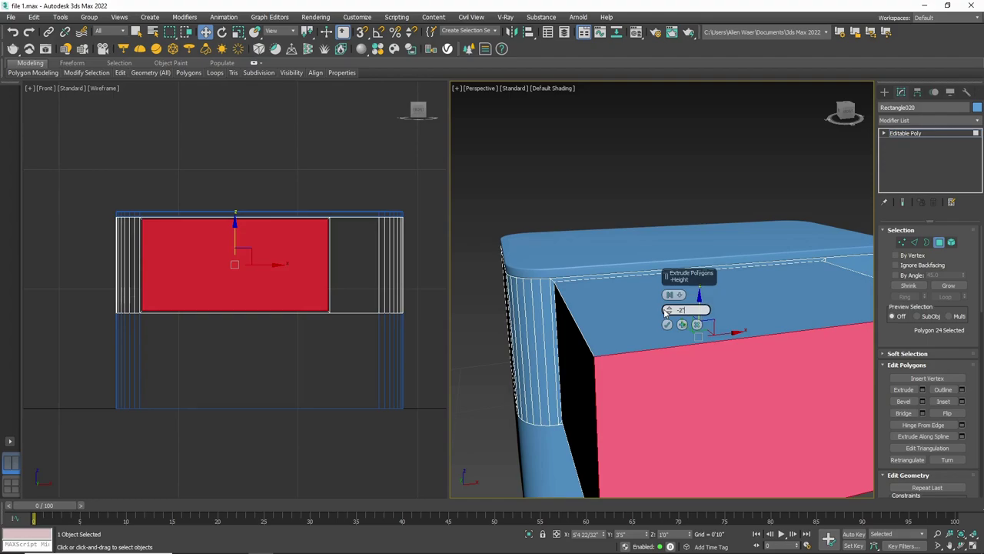
pyautogui.press('Return')
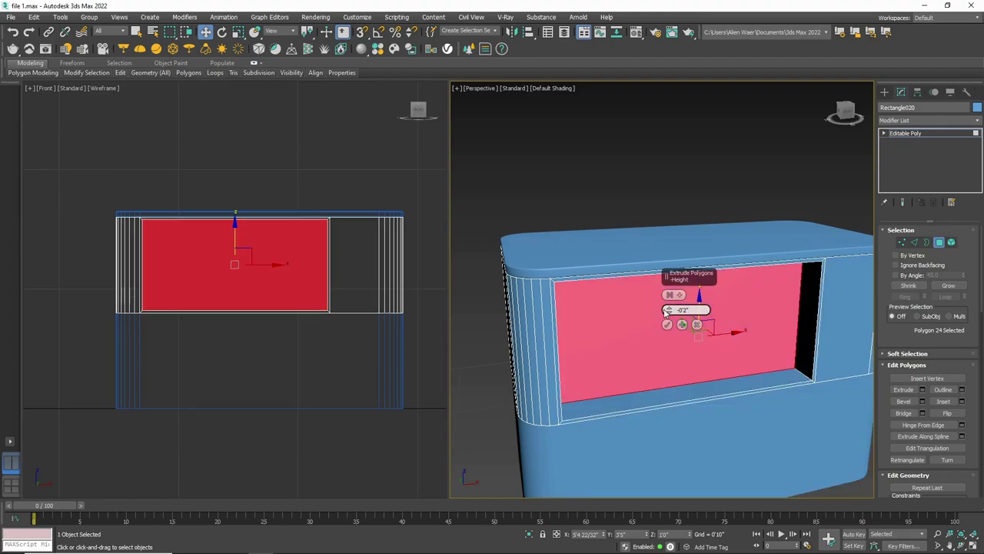
pyautogui.press('BackSpace')
pyautogui.write('.2')
pyautogui.press('Return')
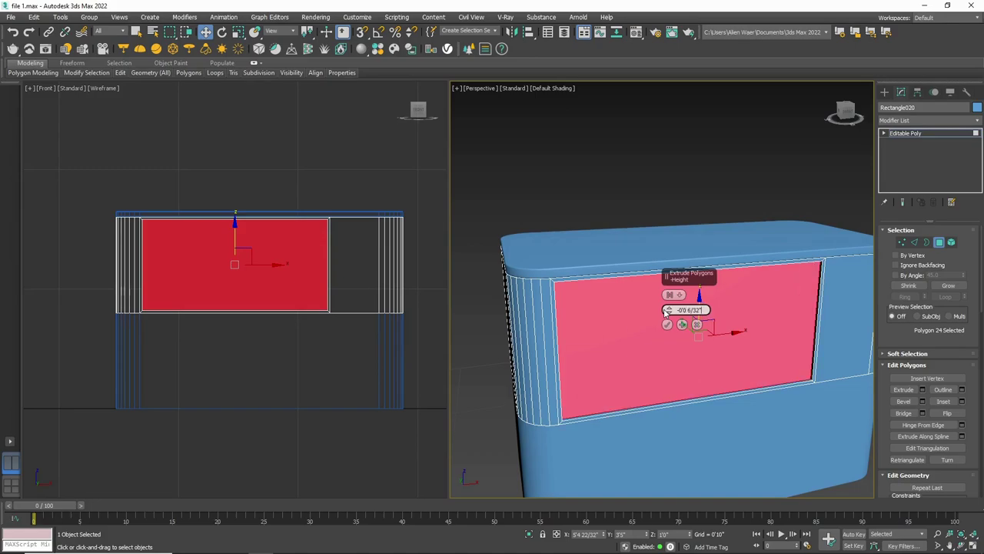
pyautogui.click(669, 326)
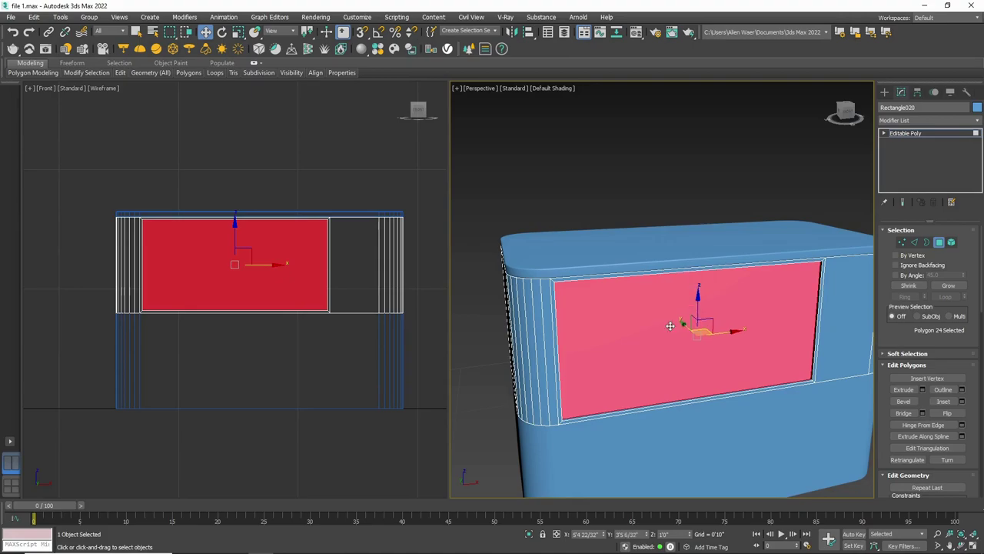
pyautogui.click(785, 159)
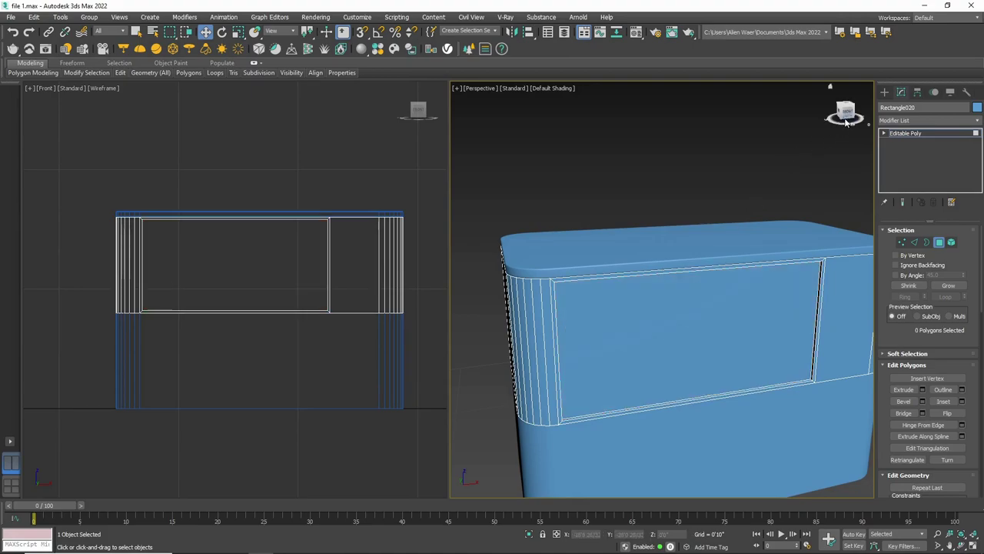
pyautogui.moveTo(842, 114); pyautogui.dragTo(846, 116)
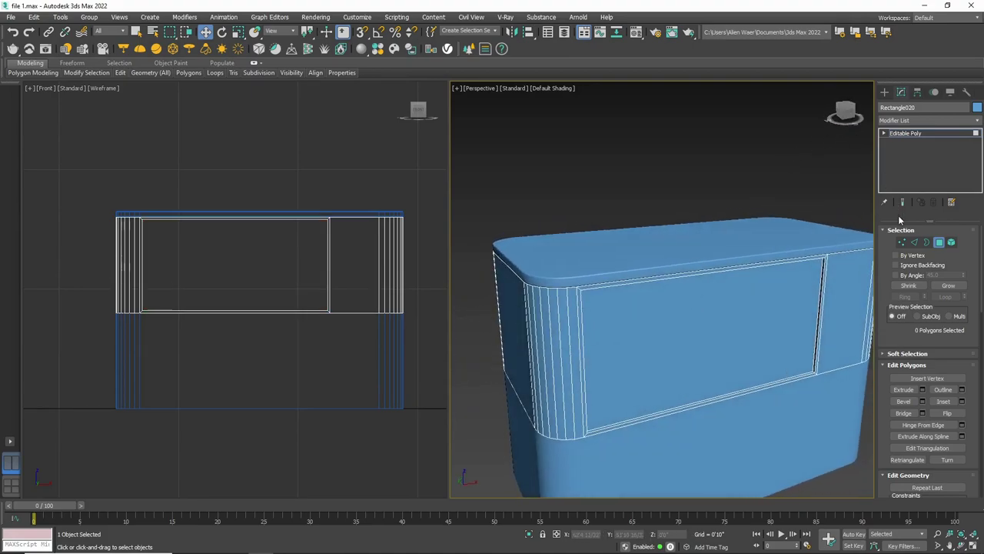
# Select the recessed panel's bottom and top edges in Edge mode.
pyautogui.click(915, 243)
pyautogui.scroll(5, 752, 386)
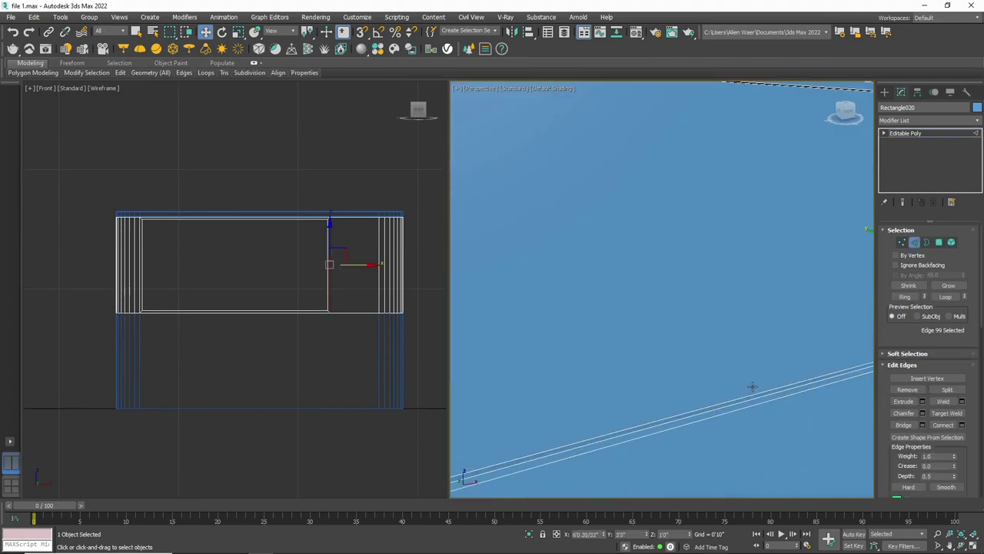
pyautogui.click(753, 392)
pyautogui.scroll(-4, 736, 374)
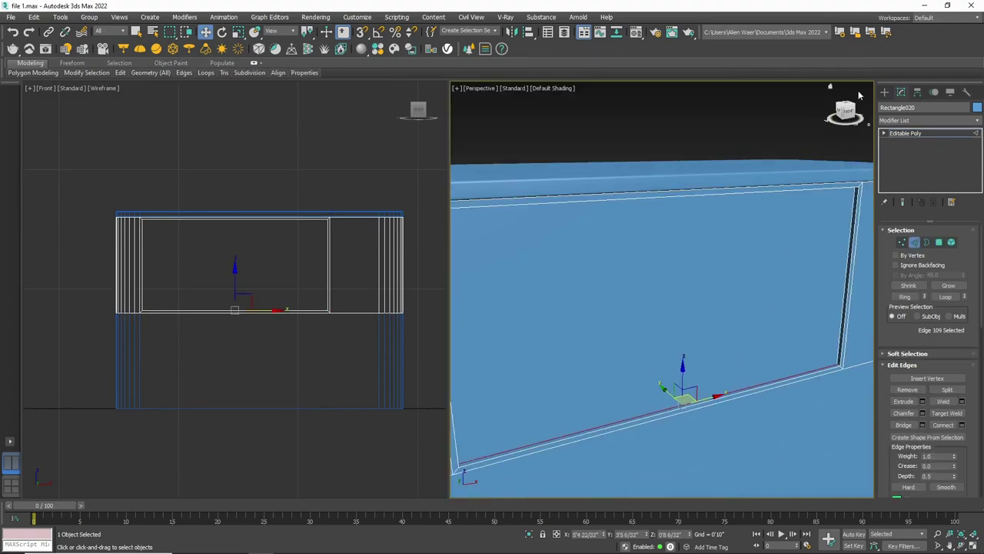
pyautogui.moveTo(845, 114); pyautogui.dragTo(844, 115)
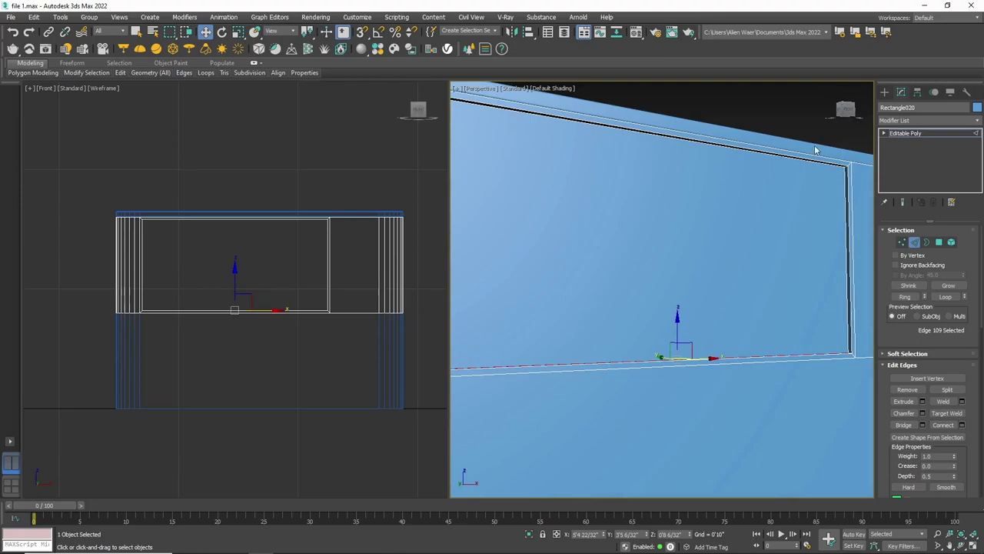
pyautogui.scroll(3, 773, 177)
pyautogui.keyDown('ctrl'); pyautogui.click(777, 148); pyautogui.keyUp('ctrl')
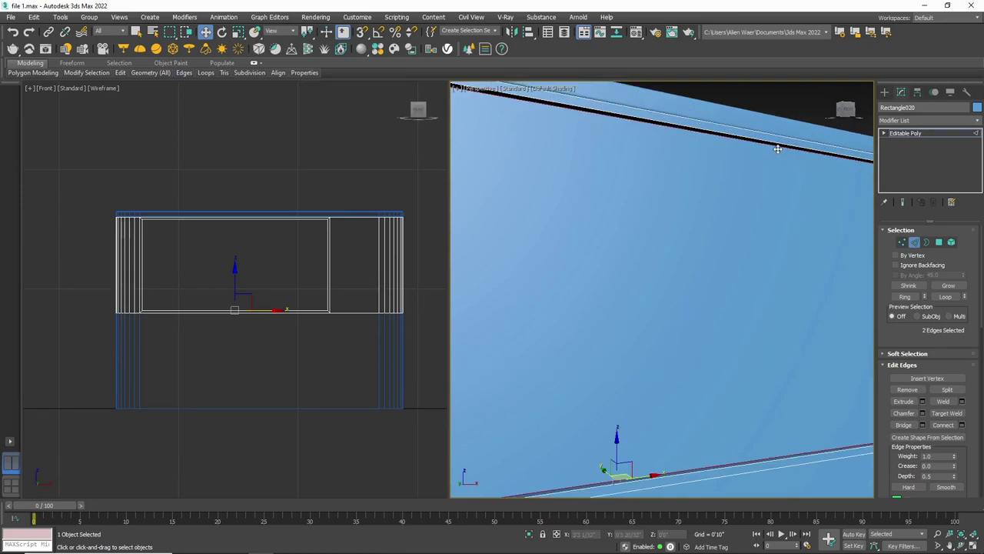
pyautogui.scroll(-3, 747, 198)
pyautogui.moveTo(842, 105); pyautogui.dragTo(846, 123)
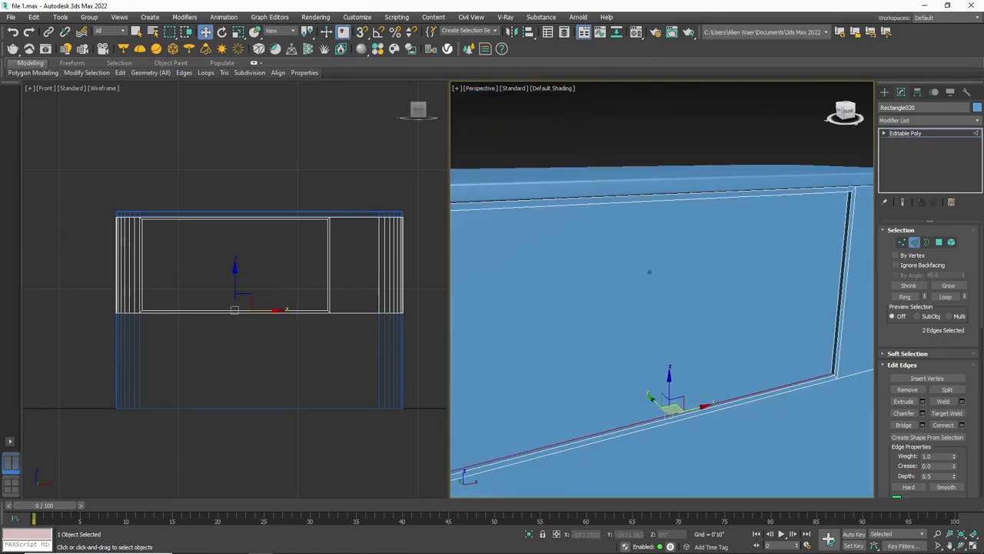
pyautogui.scroll(2, 177, 267)
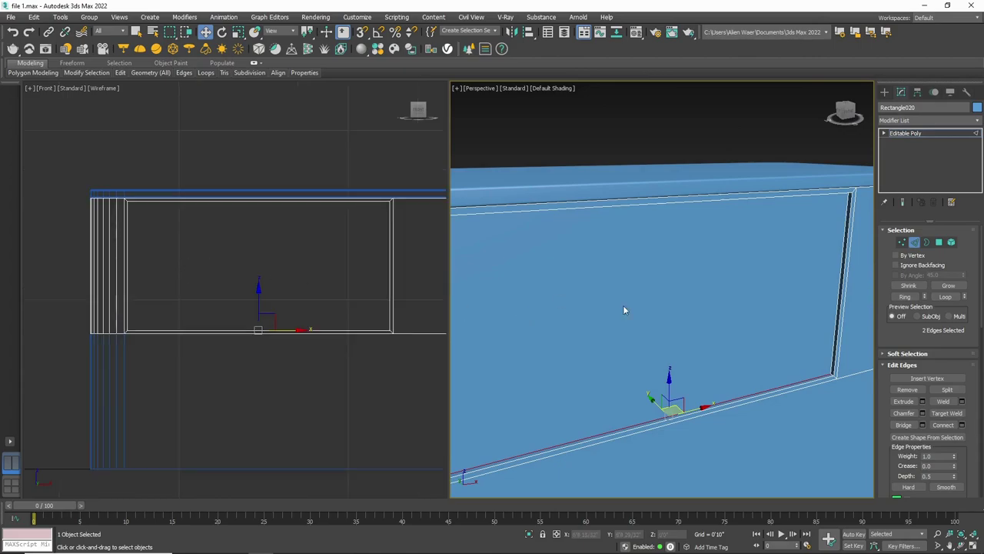
# Connect the two edges with 62 evenly spaced vertical edges.
pyautogui.click(962, 425)
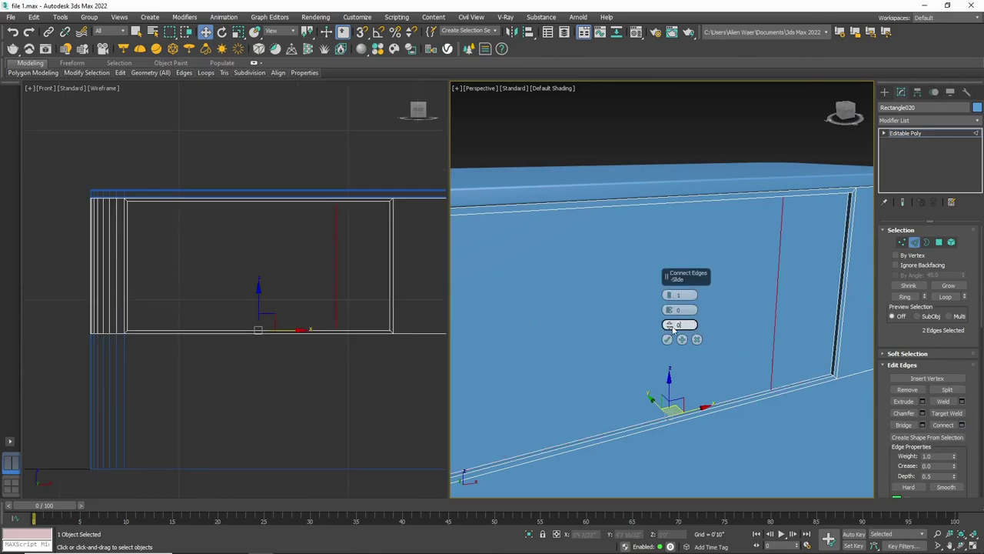
pyautogui.moveTo(676, 297); pyautogui.dragTo(667, 171)
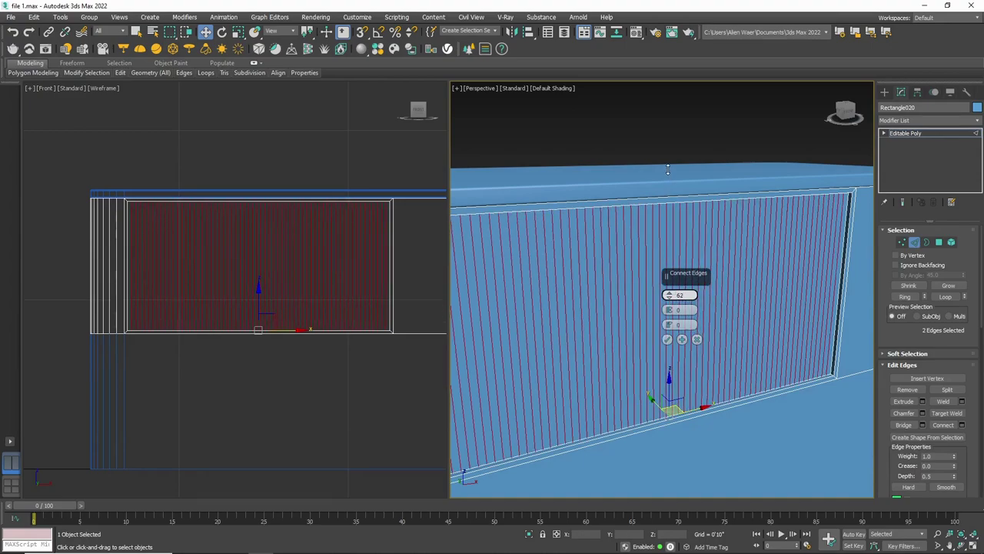
pyautogui.click(666, 339)
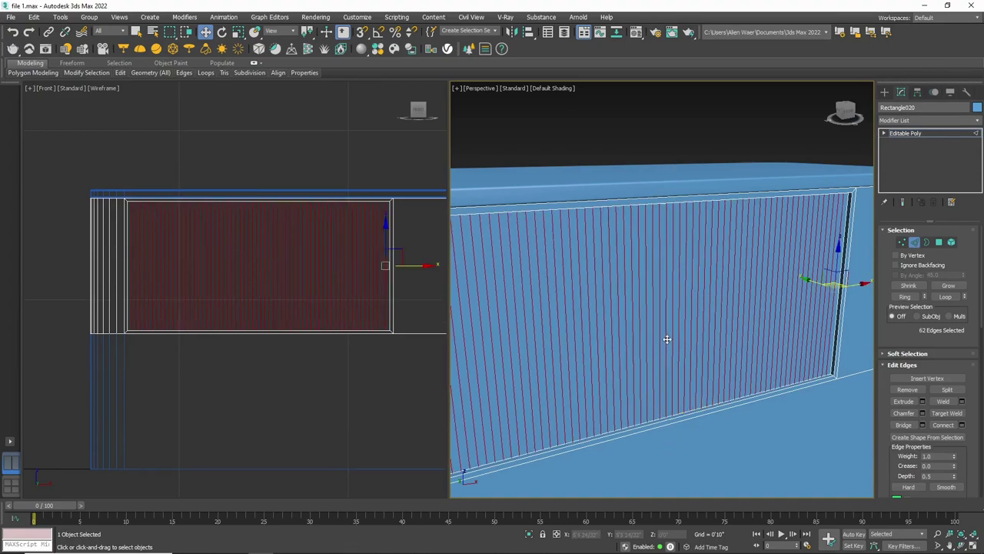
pyautogui.click(938, 243)
# Select two adjacent front-panel stripes and grow the selection to all similar stripes.
pyautogui.scroll(3, 846, 200)
pyautogui.click(845, 196)
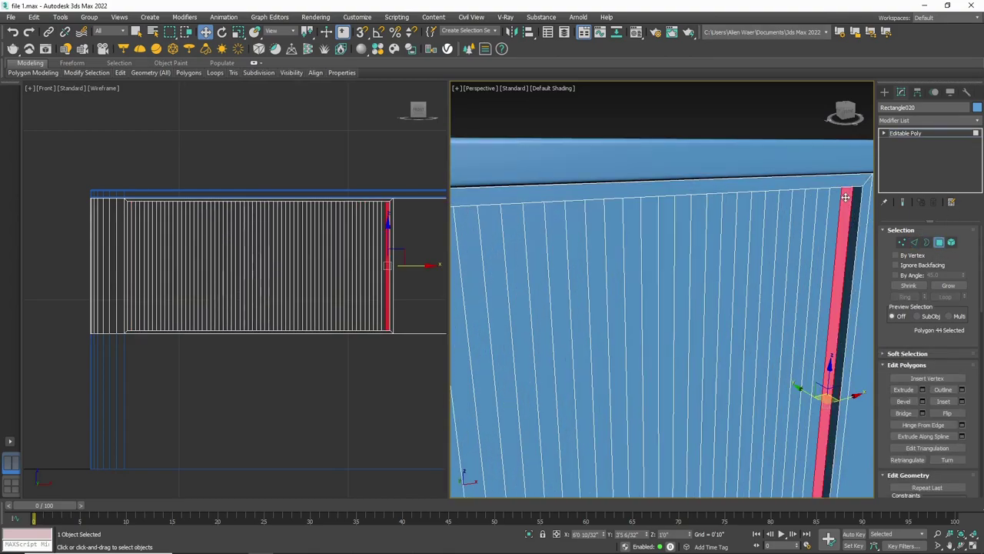
pyautogui.keyDown('ctrl'); pyautogui.click(837, 197); pyautogui.keyUp('ctrl')
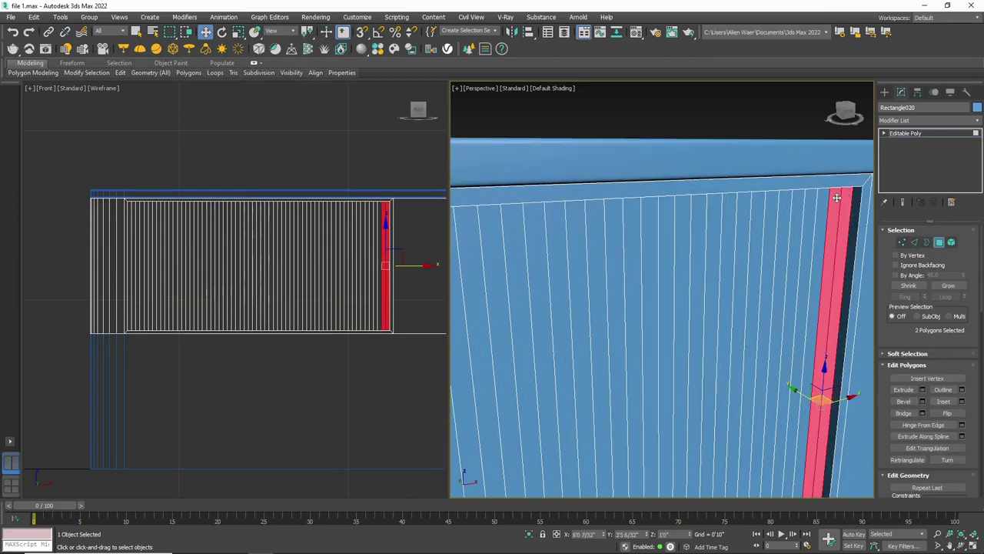
pyautogui.click(97, 74)
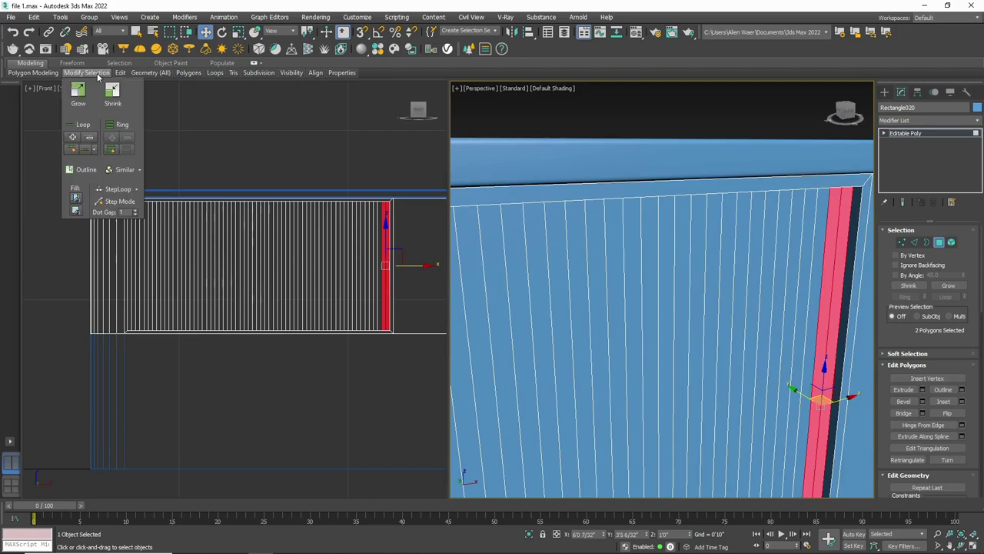
pyautogui.click(138, 170)
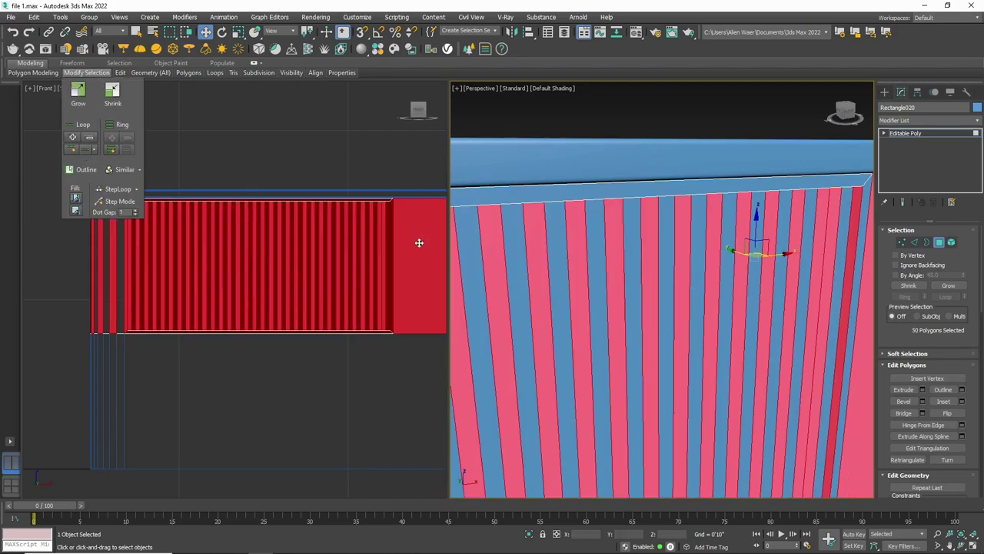
# Deselect the end panels and the stray strips on the rounded corner and cabinet end.
pyautogui.scroll(-3, 703, 316)
pyautogui.scroll(-3, 682, 254)
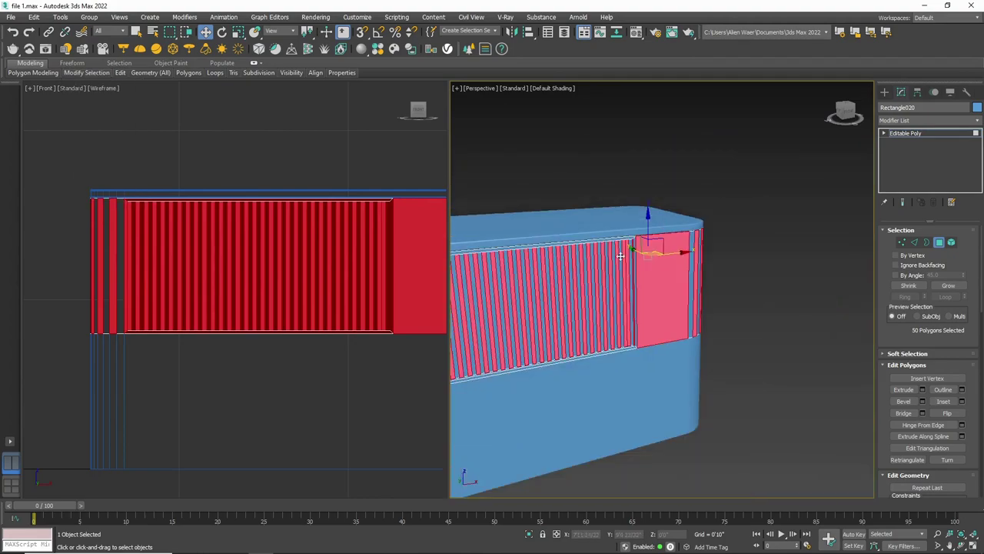
pyautogui.keyDown('alt'); pyautogui.click(717, 209); pyautogui.keyUp('alt')
pyautogui.scroll(-3, 764, 254)
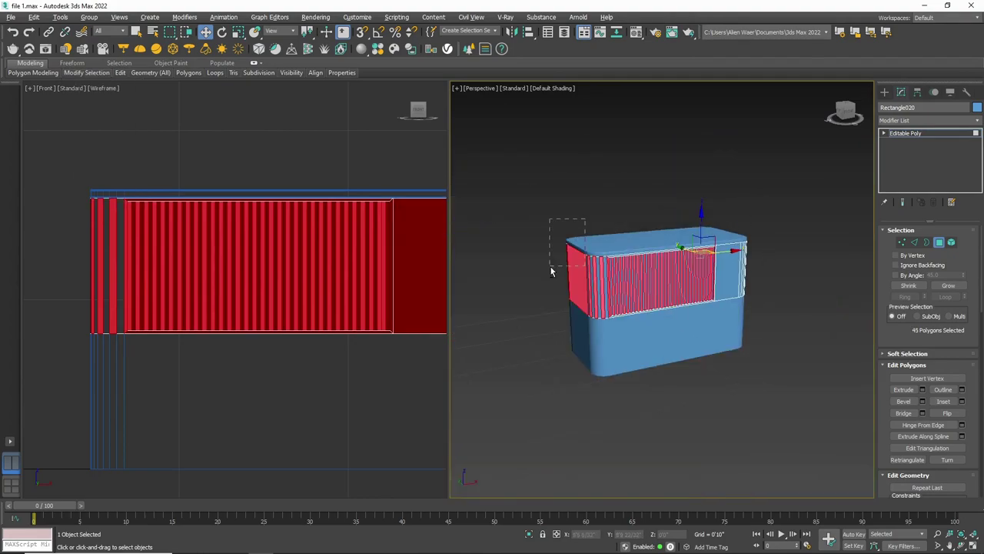
pyautogui.keyDown('alt'); pyautogui.moveTo(582, 235); pyautogui.dragTo(551, 269); pyautogui.keyUp('alt')
pyautogui.scroll(2, 583, 262)
pyautogui.scroll(3, 583, 263)
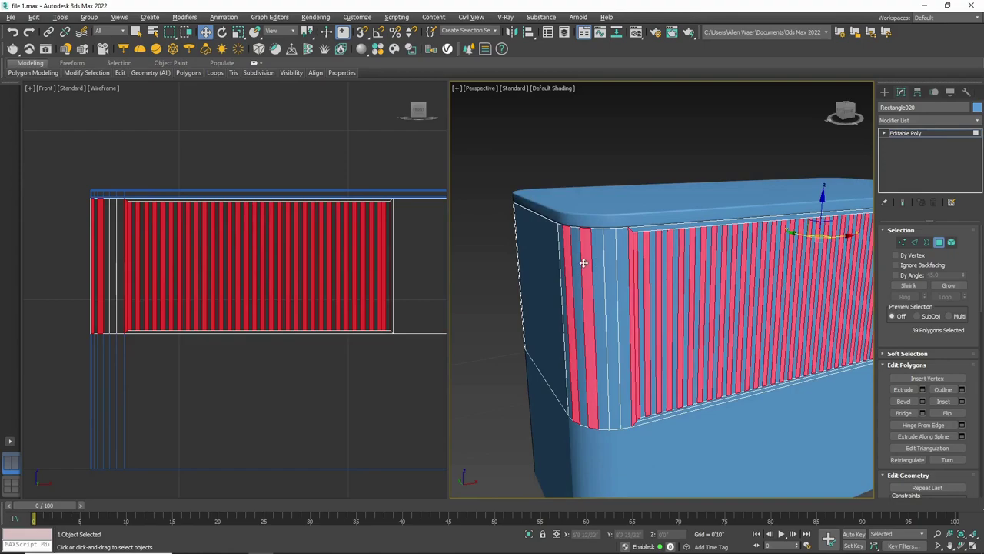
pyautogui.keyDown('alt'); pyautogui.click(584, 263); pyautogui.keyUp('alt')
pyautogui.keyDown('alt'); pyautogui.click(566, 272); pyautogui.keyUp('alt')
pyautogui.scroll(-4, 566, 263)
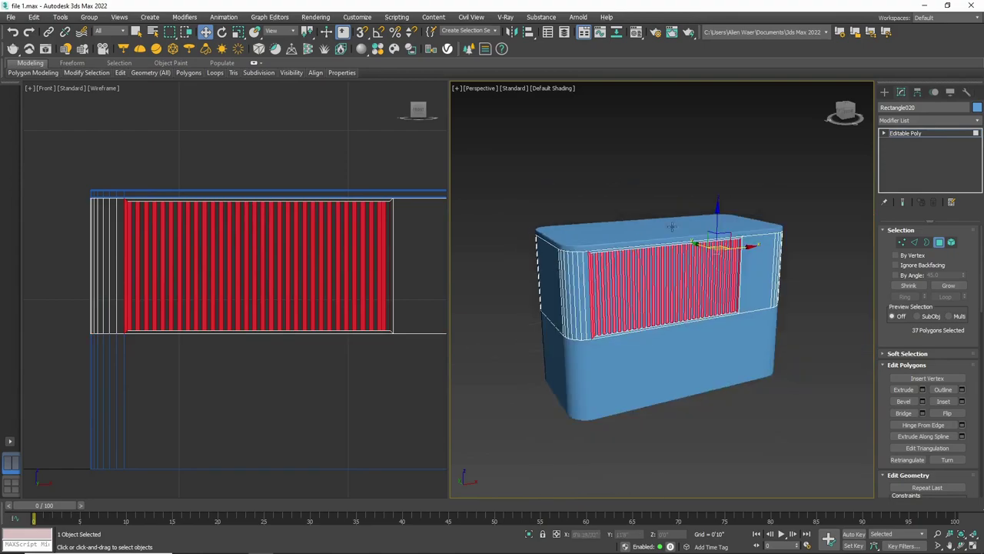
pyautogui.moveTo(846, 116); pyautogui.dragTo(830, 114)
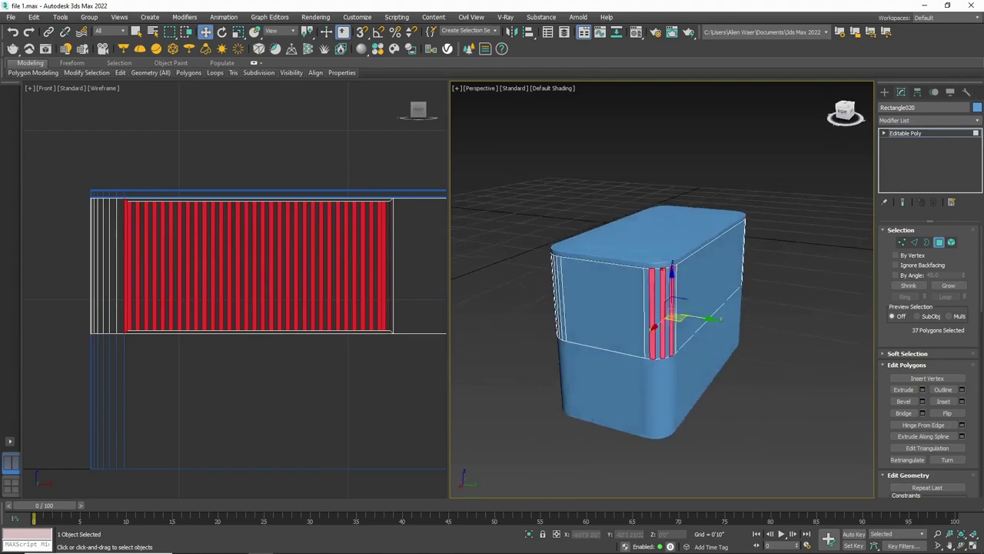
pyautogui.scroll(2, 639, 308)
pyautogui.keyDown('alt'); pyautogui.click(660, 288); pyautogui.keyUp('alt')
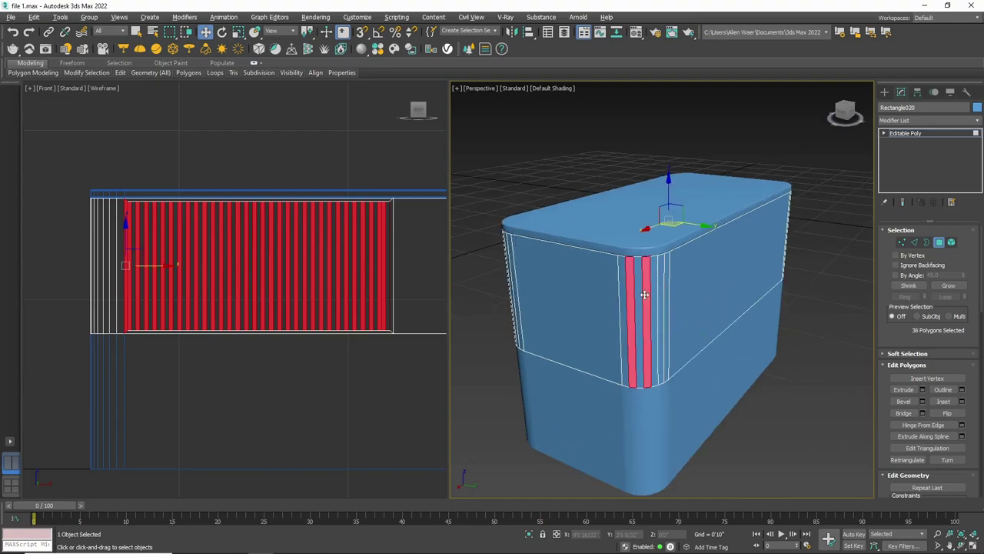
pyautogui.keyDown('alt'); pyautogui.click(644, 295); pyautogui.keyUp('alt')
pyautogui.keyDown('alt'); pyautogui.click(630, 303); pyautogui.keyUp('alt')
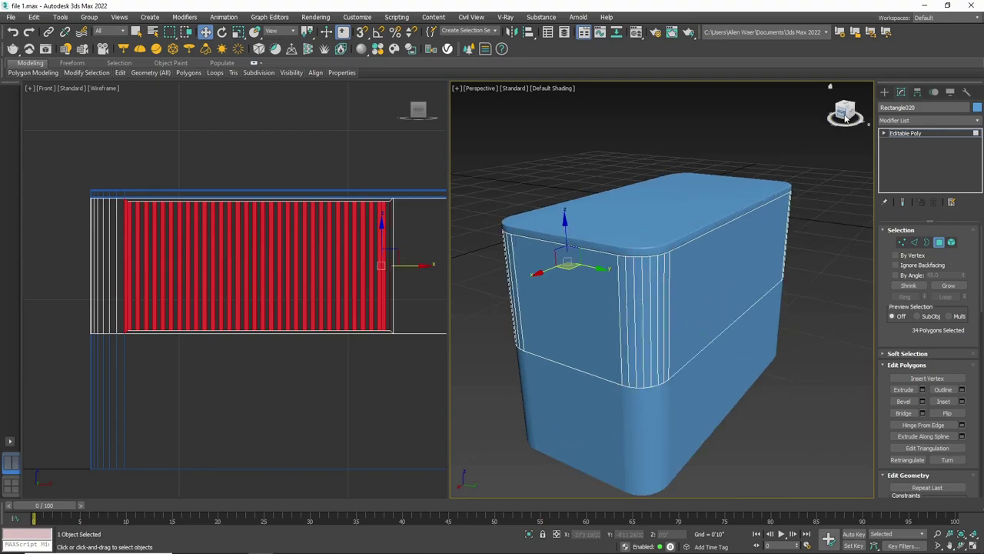
# Drop the outermost stripes at the left and right ends so 30 remain selected.
pyautogui.moveTo(846, 115)
pyautogui.mouseDown()
pyautogui.moveTo(838, 123)
pyautogui.moveTo(842, 116)
pyautogui.mouseUp()
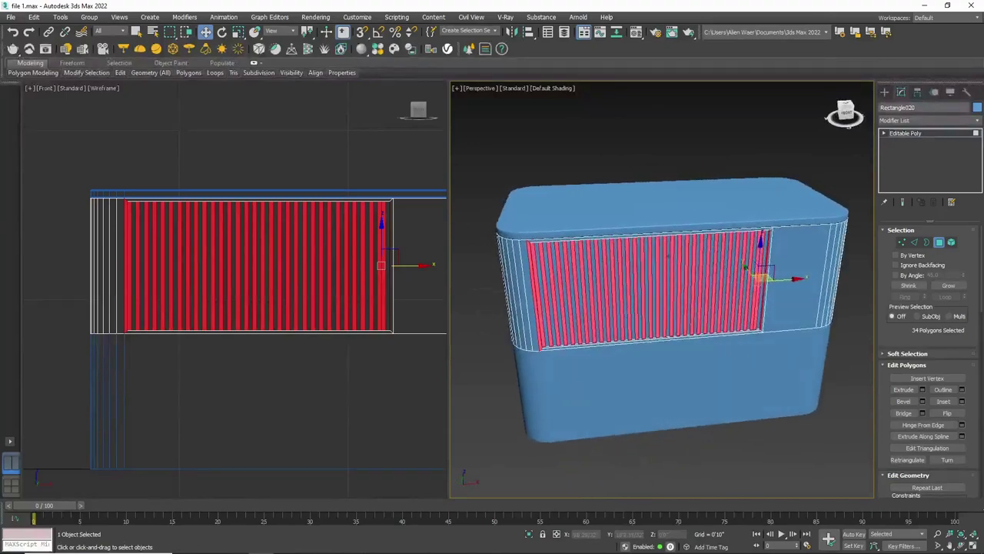
pyautogui.scroll(2, 503, 209)
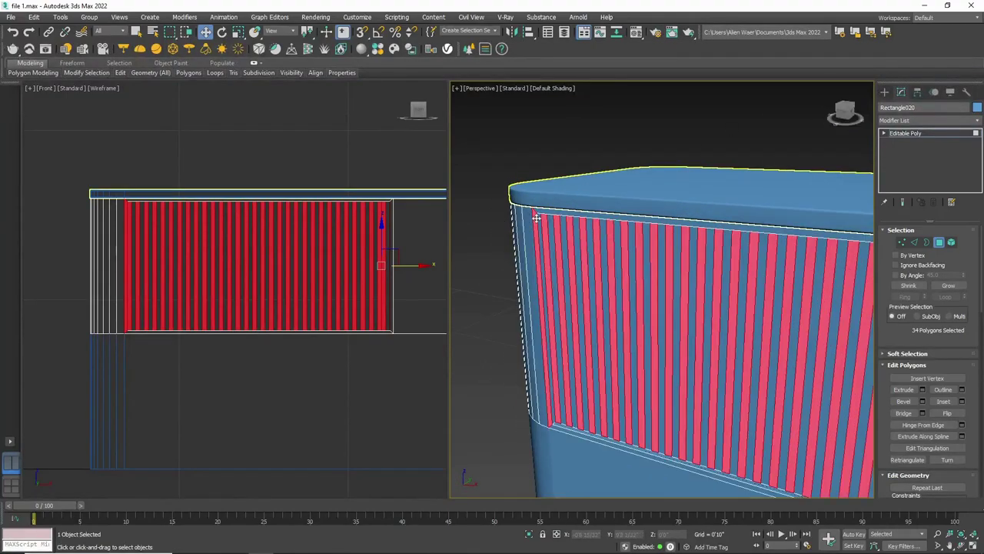
pyautogui.scroll(2, 536, 219)
pyautogui.keyDown('alt'); pyautogui.click(534, 221); pyautogui.keyUp('alt')
pyautogui.scroll(-2, 534, 220)
pyautogui.scroll(-2, 551, 191)
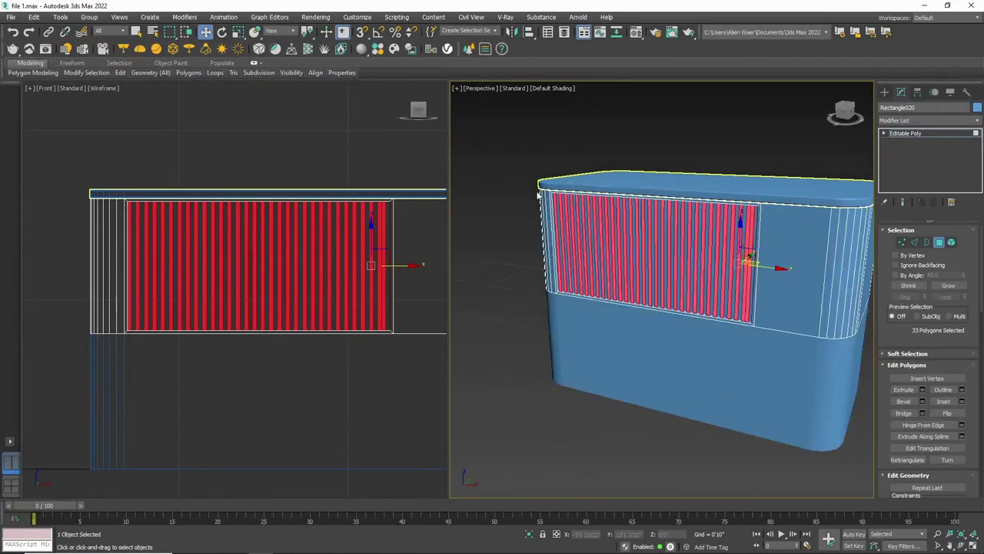
pyautogui.scroll(-2, 548, 190)
pyautogui.moveTo(846, 114); pyautogui.dragTo(841, 110)
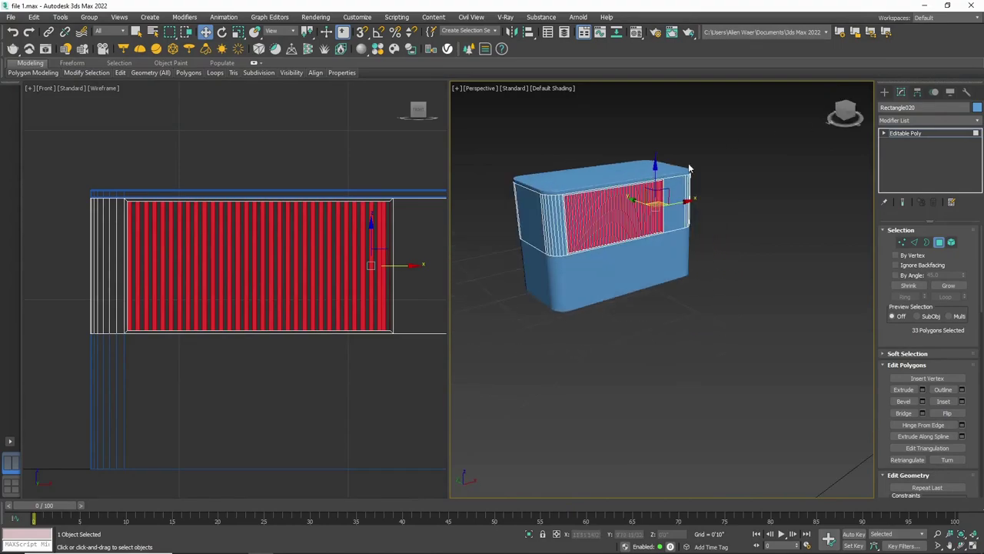
pyautogui.scroll(3, 687, 167)
pyautogui.scroll(2, 725, 167)
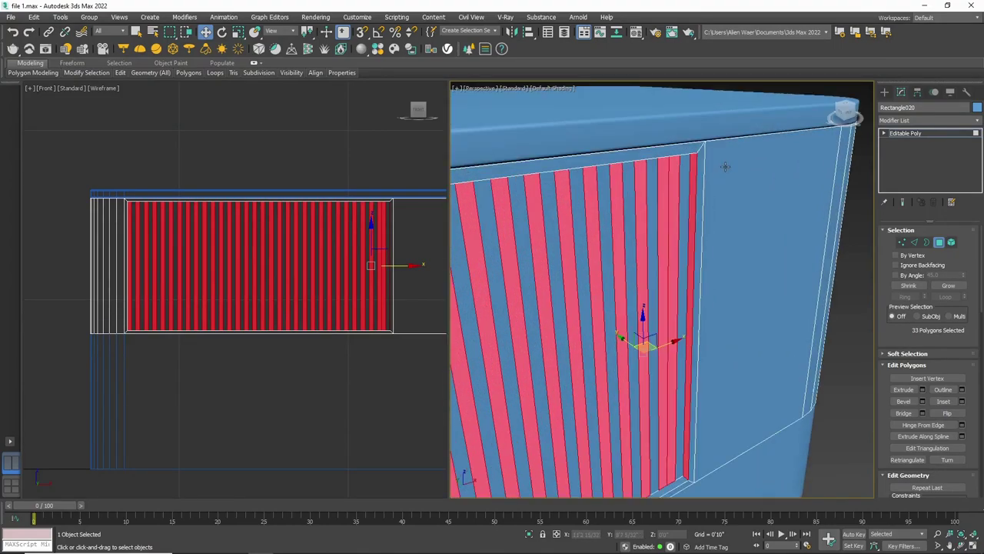
pyautogui.keyDown('alt'); pyautogui.click(691, 188); pyautogui.keyUp('alt')
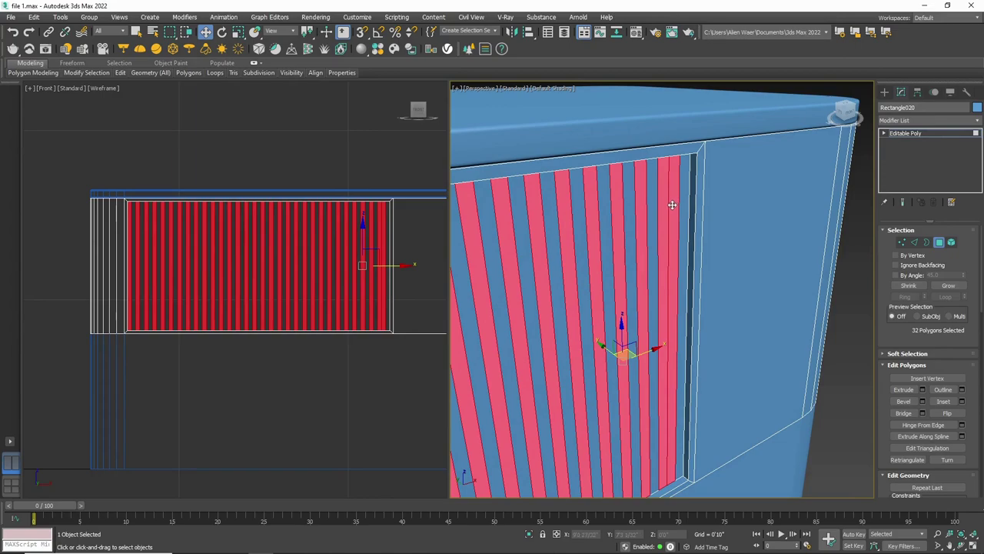
pyautogui.keyDown('alt'); pyautogui.click(674, 201); pyautogui.keyUp('alt')
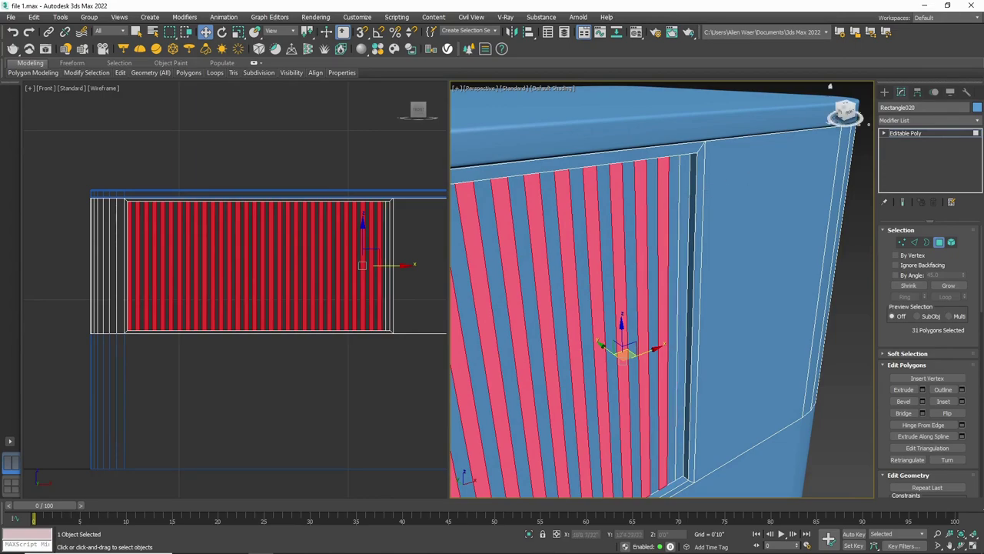
pyautogui.moveTo(849, 114); pyautogui.dragTo(845, 113)
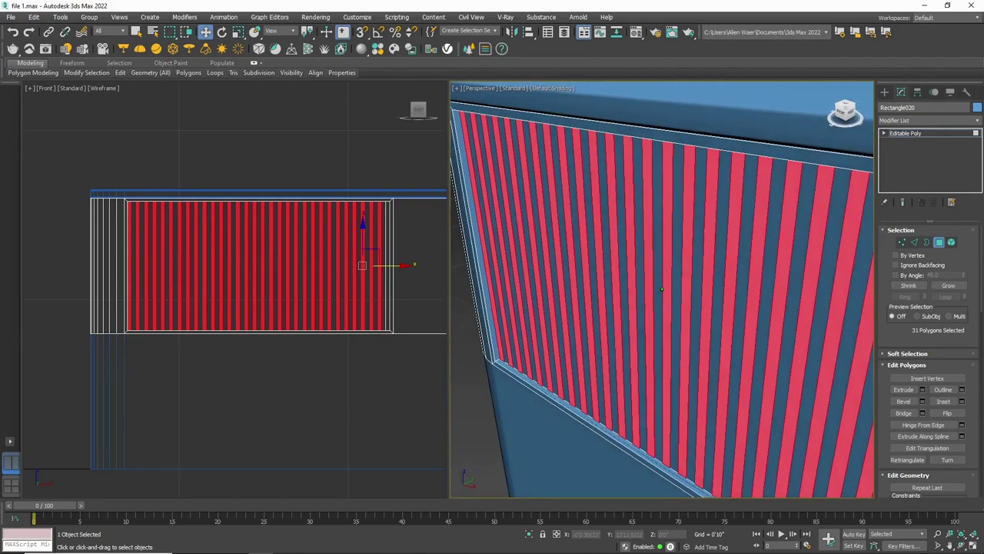
pyautogui.scroll(-3, 661, 289)
pyautogui.scroll(5, 538, 254)
pyautogui.scroll(3, 548, 266)
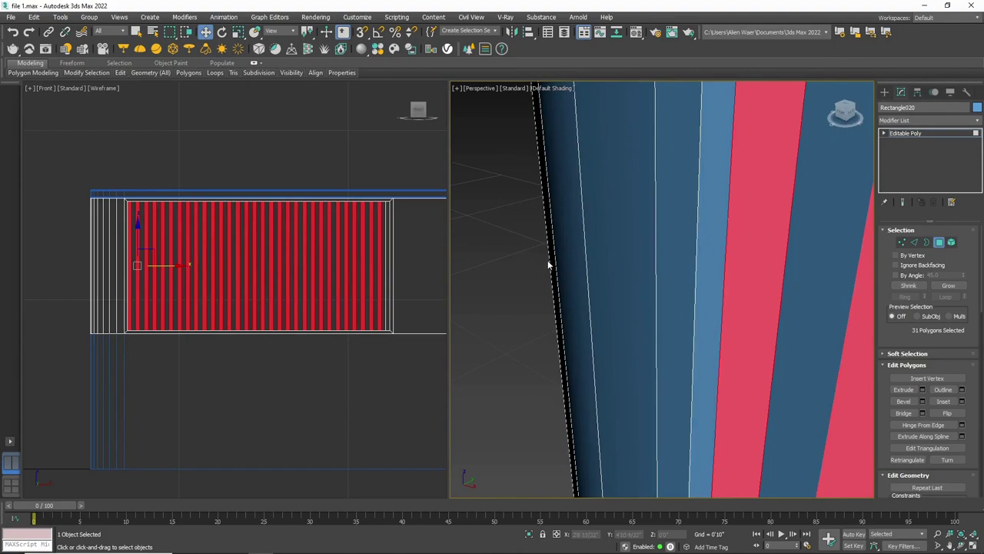
pyautogui.keyDown('alt'); pyautogui.moveTo(549, 265); pyautogui.dragTo(660, 274, button='middle'); pyautogui.keyUp('alt')
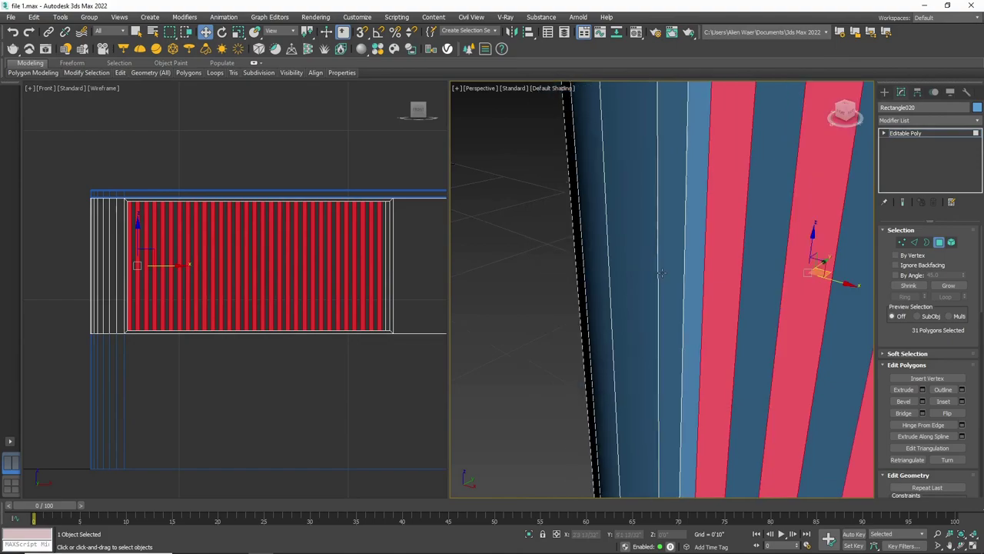
pyautogui.keyDown('alt'); pyautogui.click(714, 268); pyautogui.keyUp('alt')
pyautogui.scroll(-2, 714, 269)
pyautogui.scroll(-3, 661, 273)
pyautogui.scroll(-2, 611, 274)
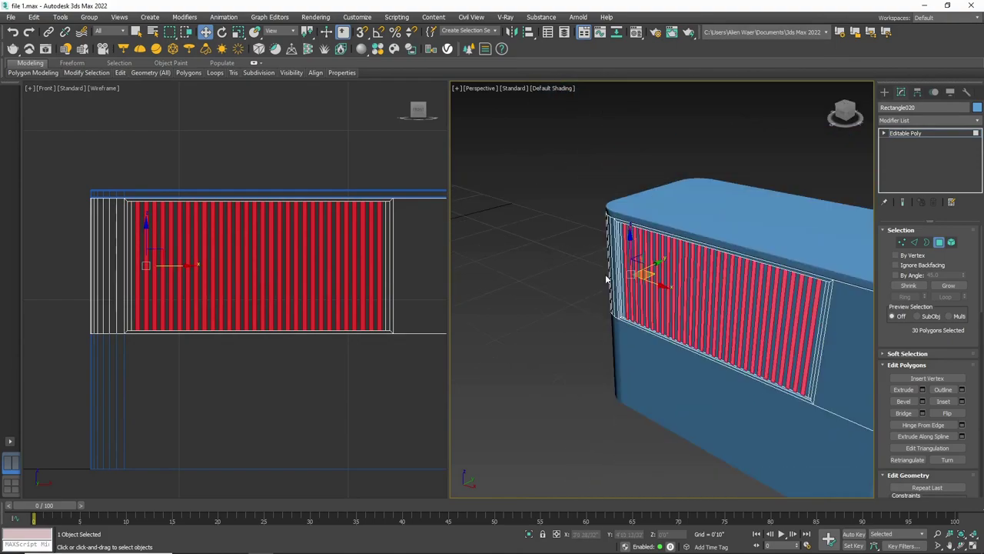
pyautogui.moveTo(846, 111); pyautogui.dragTo(768, 202)
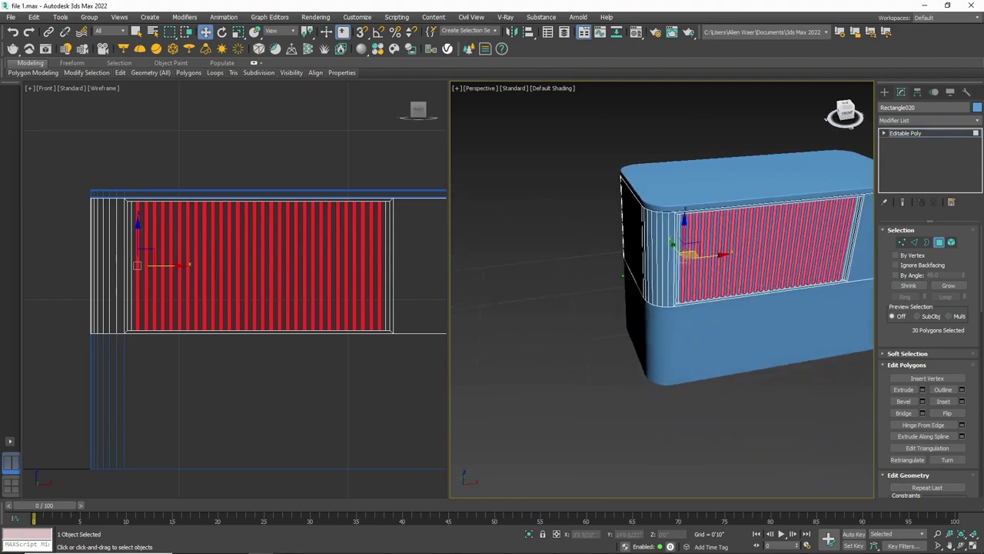
pyautogui.scroll(3, 722, 206)
pyautogui.scroll(2, 653, 207)
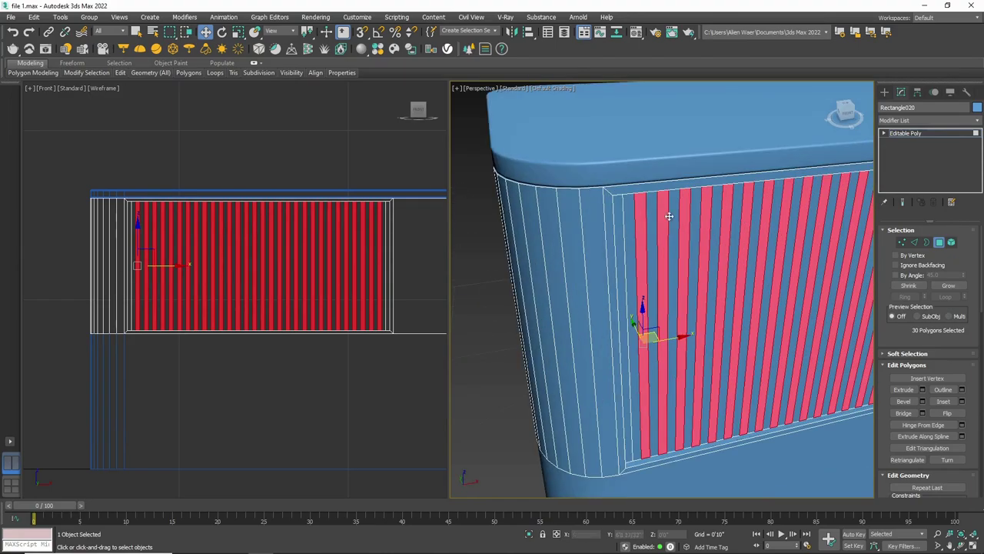
# Extrude the 30 selected stripes outward by 0'0 5/32" using the Top view.
pyautogui.click(924, 392)
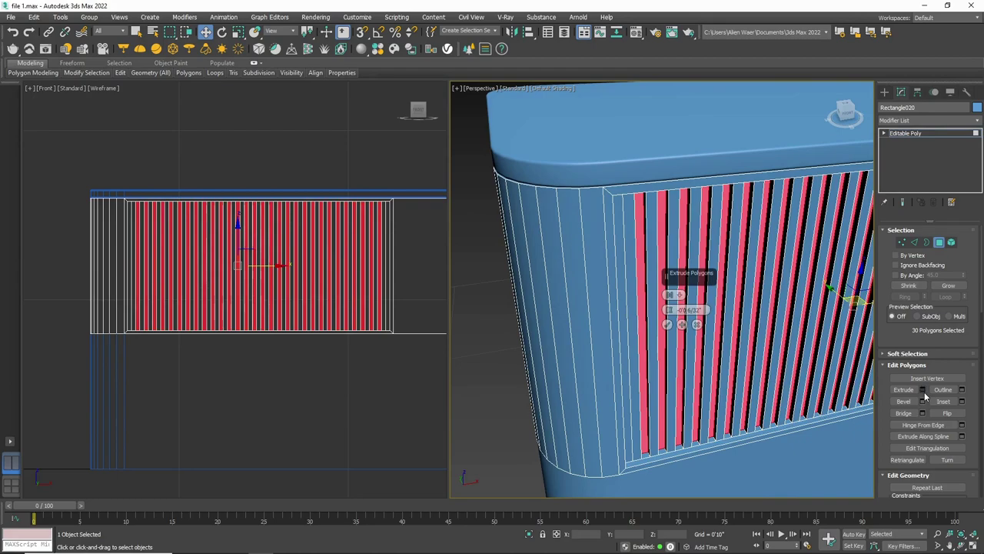
pyautogui.rightClick(343, 156)
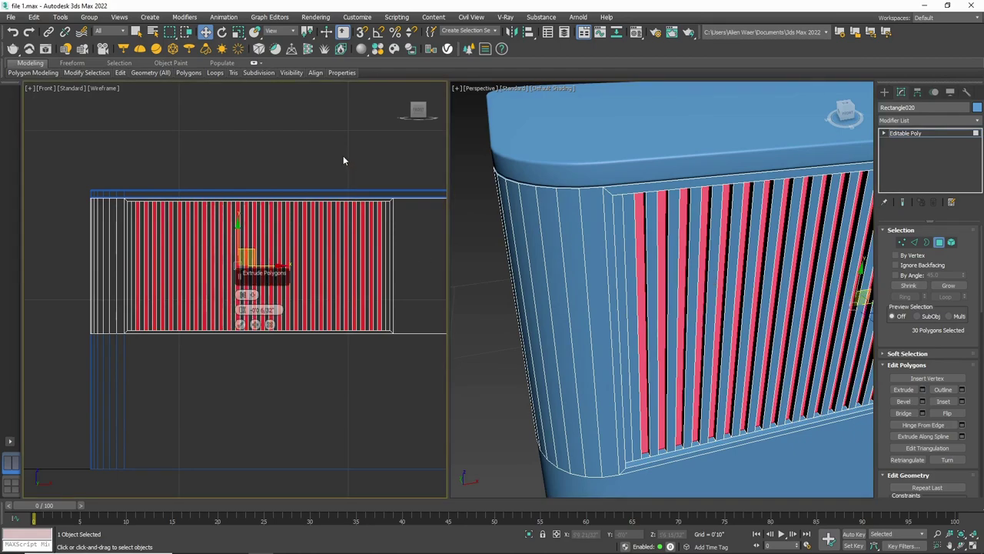
pyautogui.press('t')
pyautogui.scroll(3, 261, 311)
pyautogui.scroll(3, 267, 308)
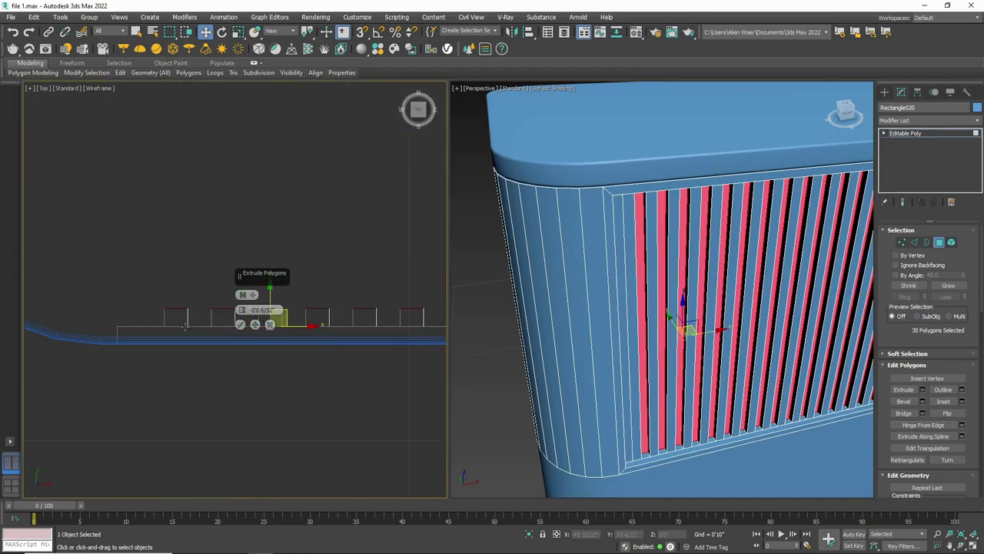
pyautogui.moveTo(243, 312); pyautogui.dragTo(248, 286)
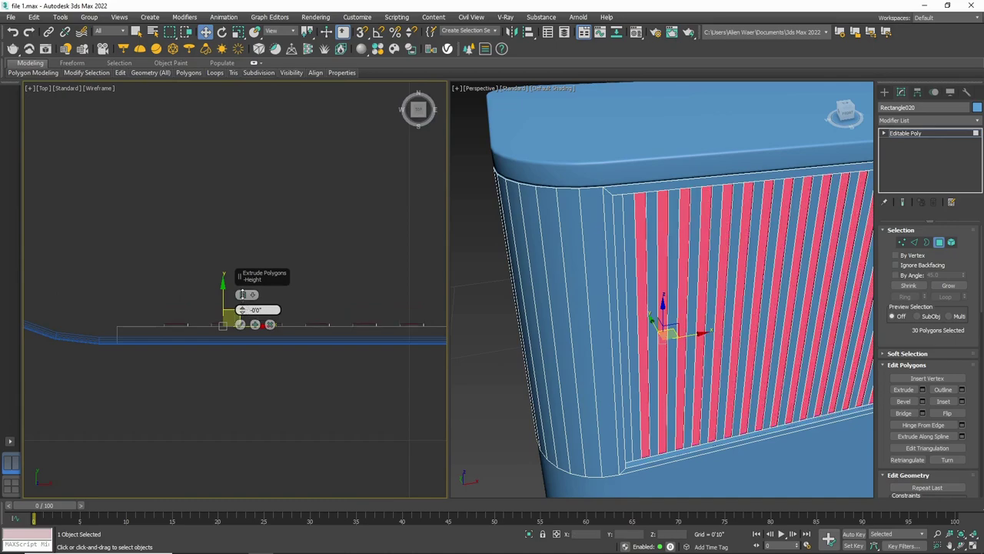
pyautogui.click(241, 326)
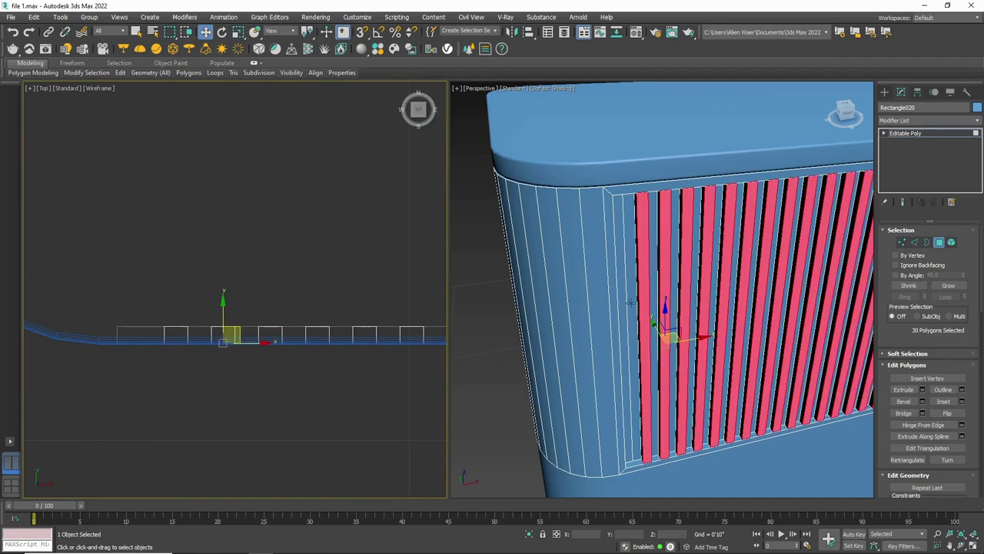
pyautogui.click(914, 242)
# Pick two slat edges and grow the selection to all similar edges.
pyautogui.scroll(5, 666, 206)
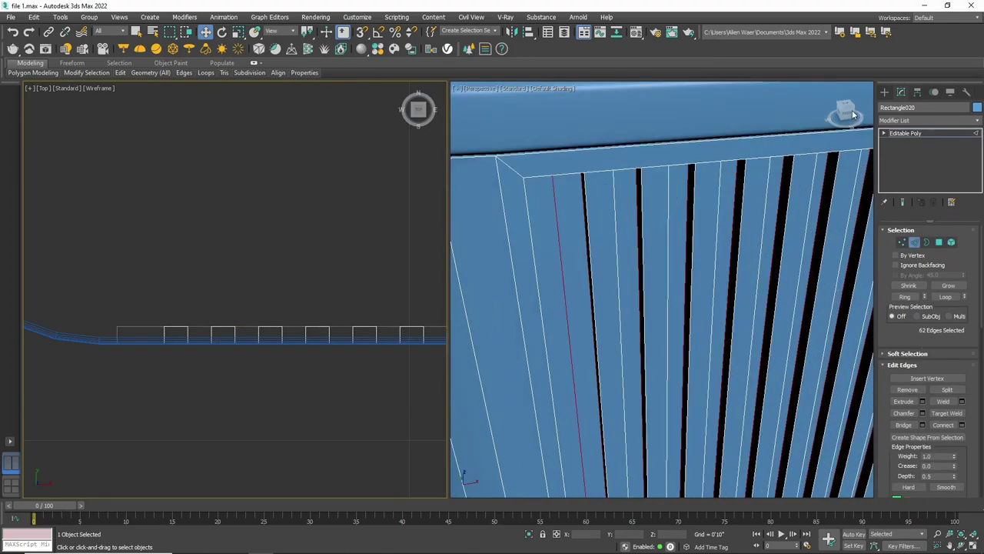
pyautogui.moveTo(853, 114); pyautogui.dragTo(849, 127)
pyautogui.keyDown('alt'); pyautogui.moveTo(662, 289); pyautogui.dragTo(676, 194, button='middle'); pyautogui.keyUp('alt')
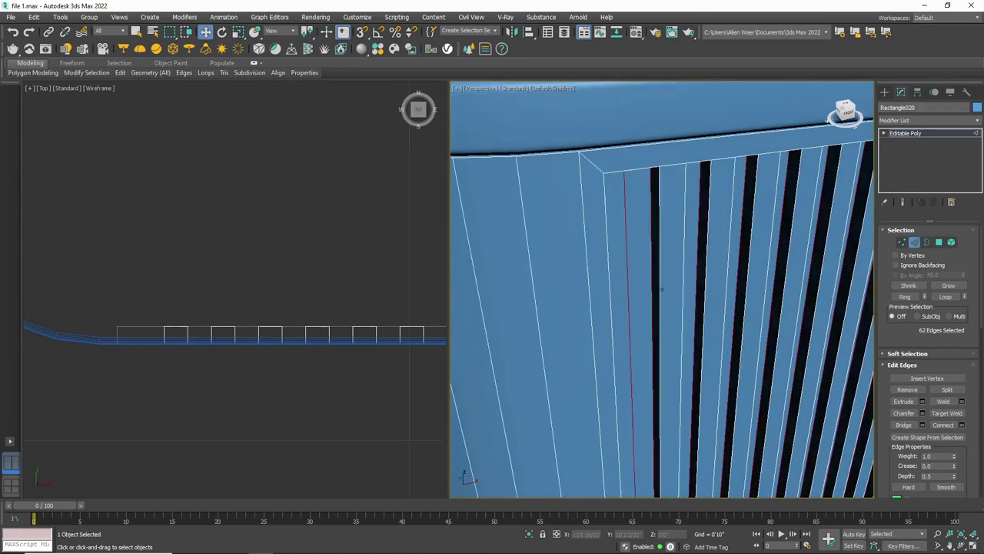
pyautogui.click(659, 194)
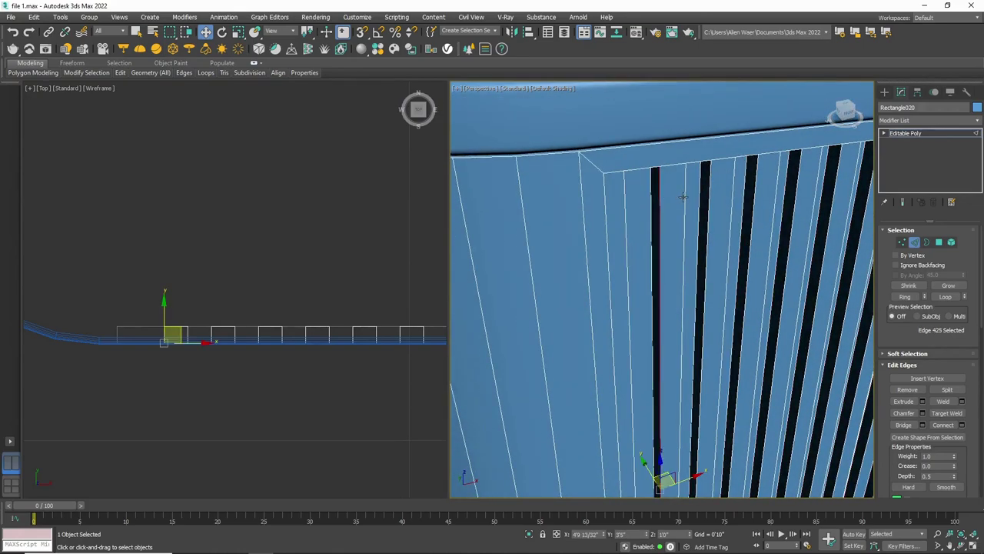
pyautogui.keyDown('ctrl'); pyautogui.click(683, 197); pyautogui.keyUp('ctrl')
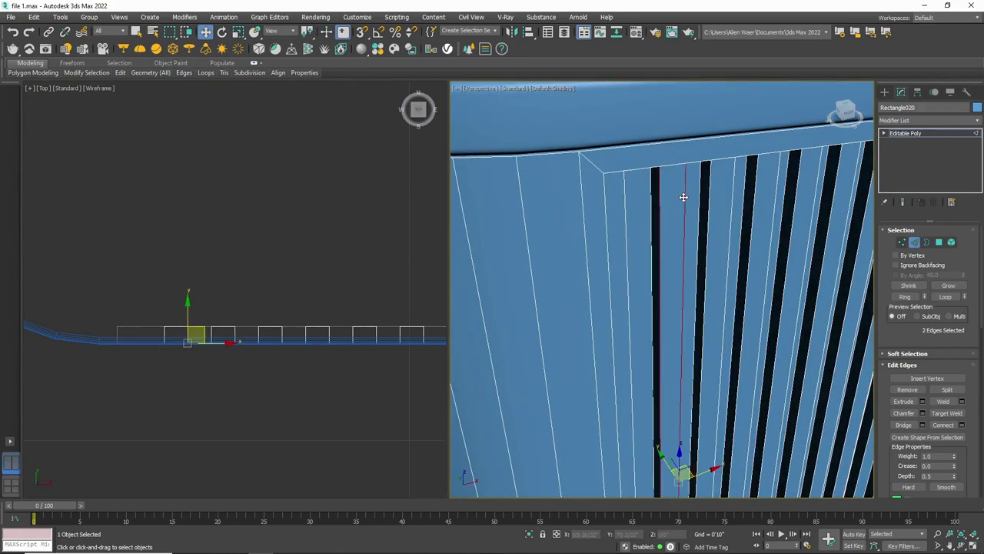
pyautogui.click(98, 73)
pyautogui.click(120, 172)
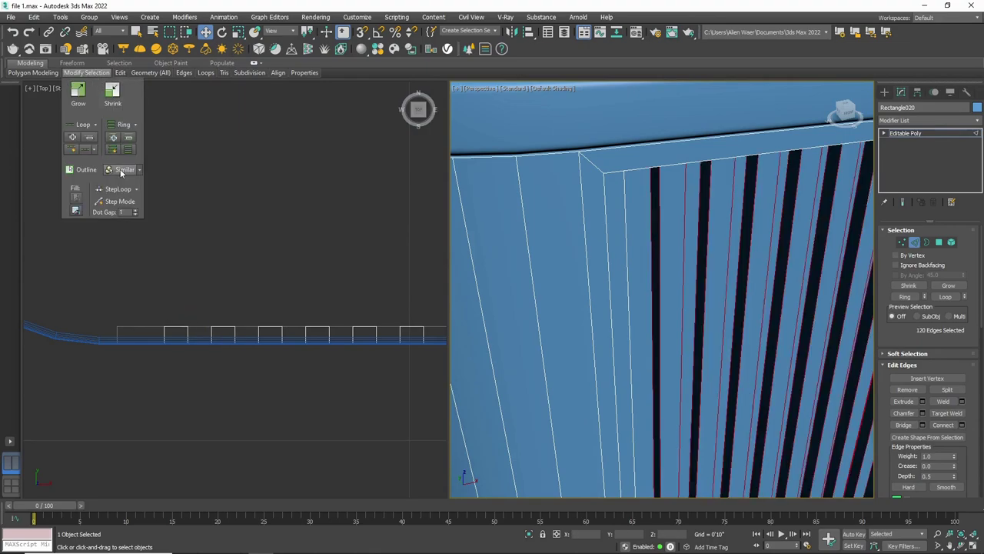
# Deselect the unwanted slat edges near the panel ends.
pyautogui.scroll(2, 642, 191)
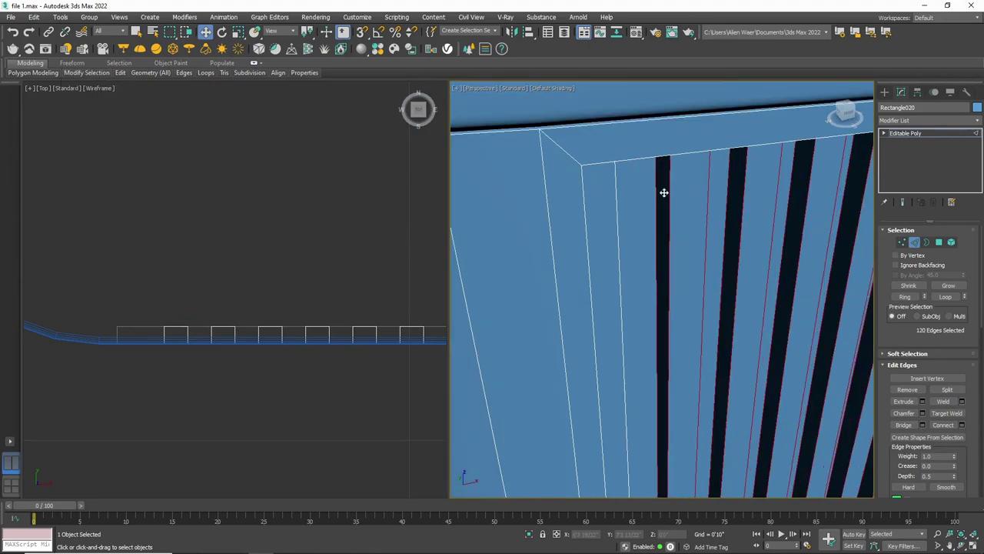
pyautogui.keyDown('alt'); pyautogui.click(658, 199); pyautogui.keyUp('alt')
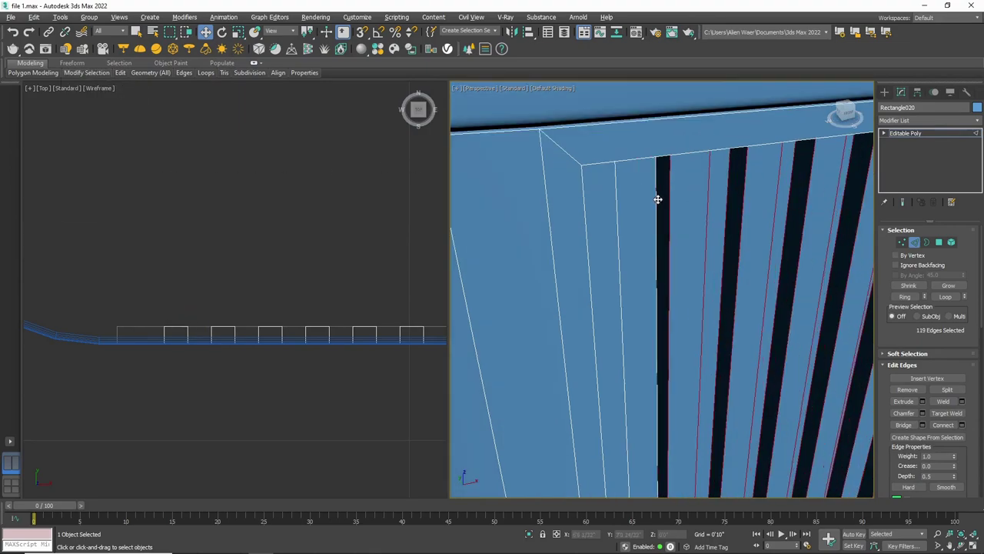
pyautogui.keyDown('alt'); pyautogui.click(727, 173); pyautogui.keyUp('alt')
pyautogui.click(840, 114)
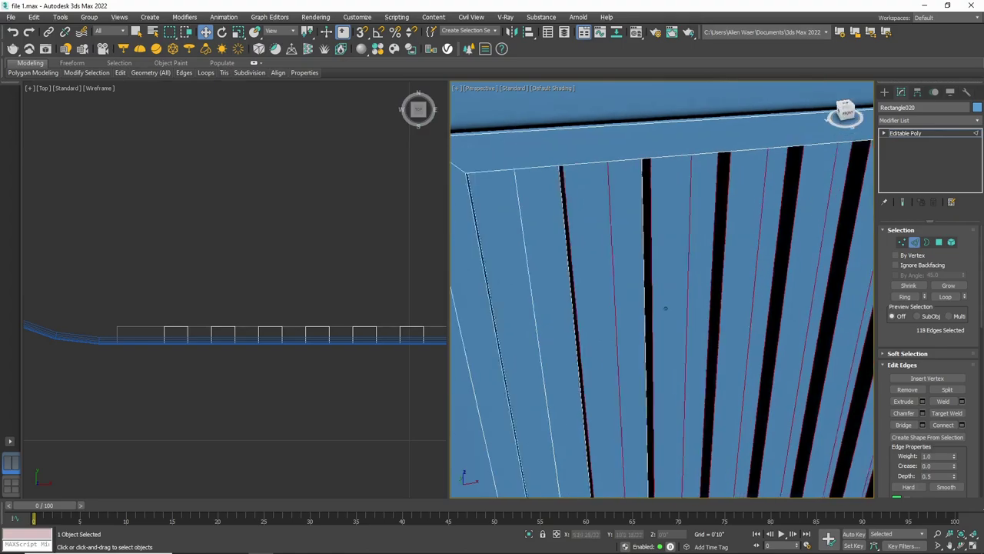
pyautogui.keyDown('alt'); pyautogui.moveTo(665, 308); pyautogui.dragTo(713, 263, button='middle'); pyautogui.keyUp('alt')
pyautogui.scroll(-2, 596, 218)
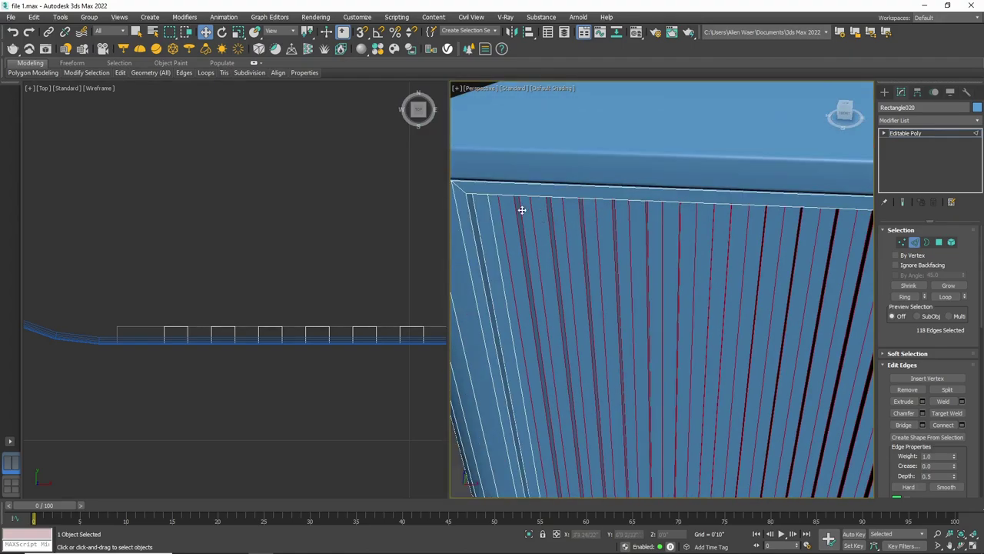
pyautogui.scroll(4, 523, 205)
pyautogui.keyDown('alt'); pyautogui.click(516, 211); pyautogui.keyUp('alt')
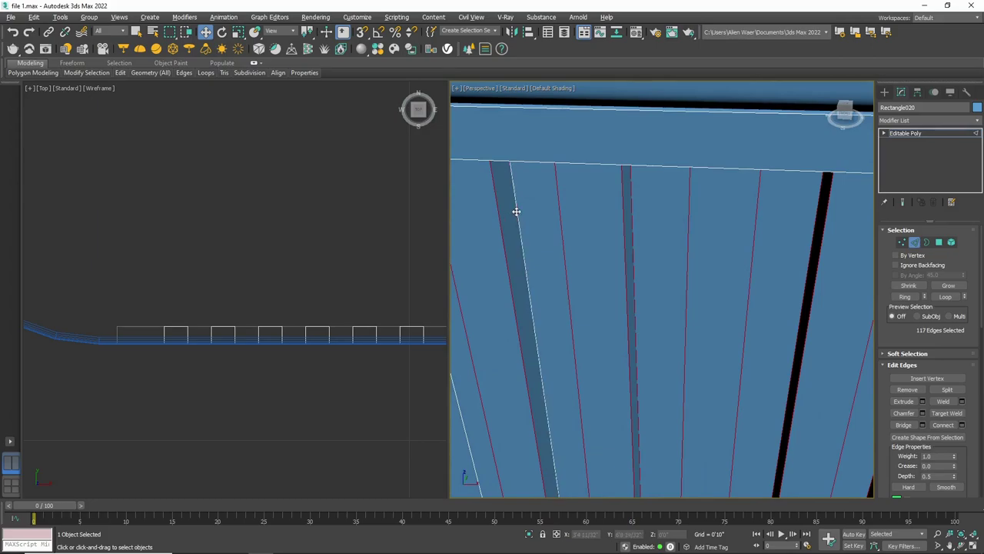
pyautogui.keyDown('alt'); pyautogui.click(632, 218); pyautogui.keyUp('alt')
pyautogui.scroll(-5, 208, 268)
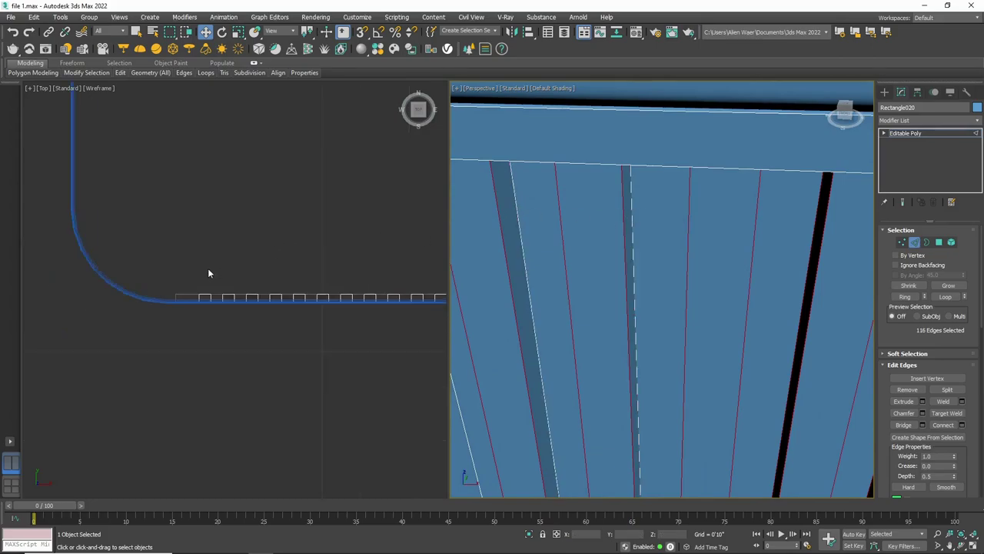
pyautogui.scroll(-3, 231, 270)
pyautogui.scroll(4, 288, 275)
pyautogui.scroll(1, 308, 270)
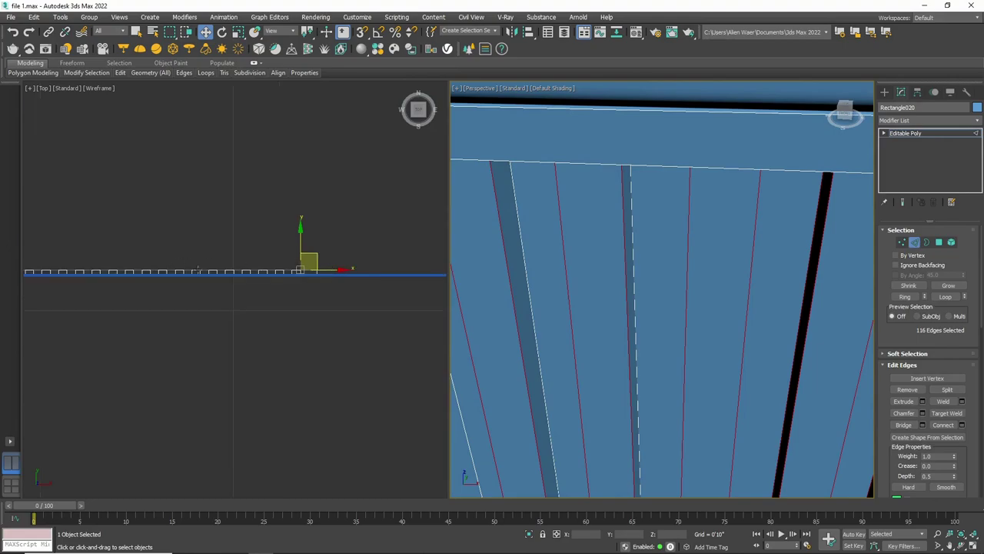
pyautogui.scroll(1, 315, 270)
# Region-deselect the rail's end edges in the Top view until 60 edges remain.
pyautogui.keyDown('alt'); pyautogui.moveTo(390, 239); pyautogui.dragTo(66, 274); pyautogui.keyUp('alt')
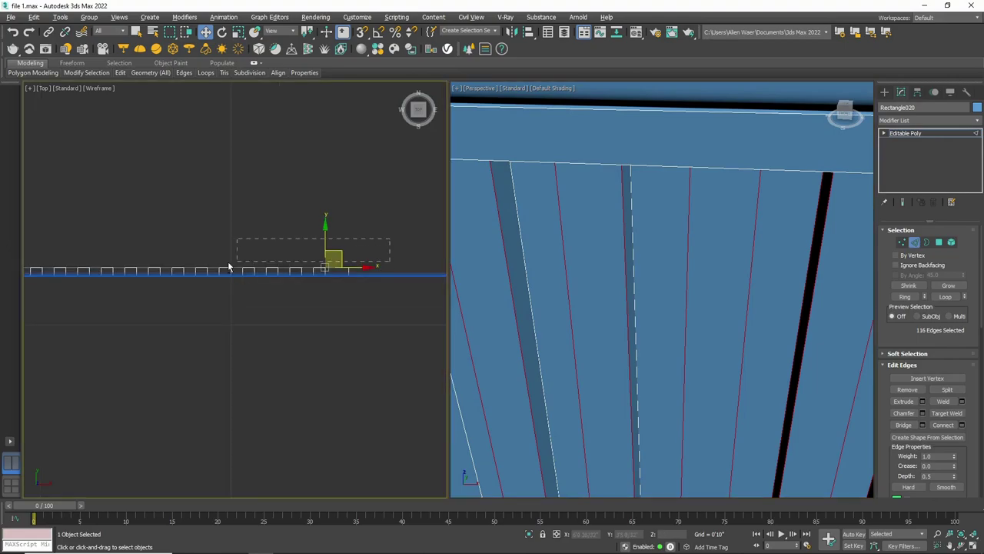
pyautogui.scroll(-1, 755, 286)
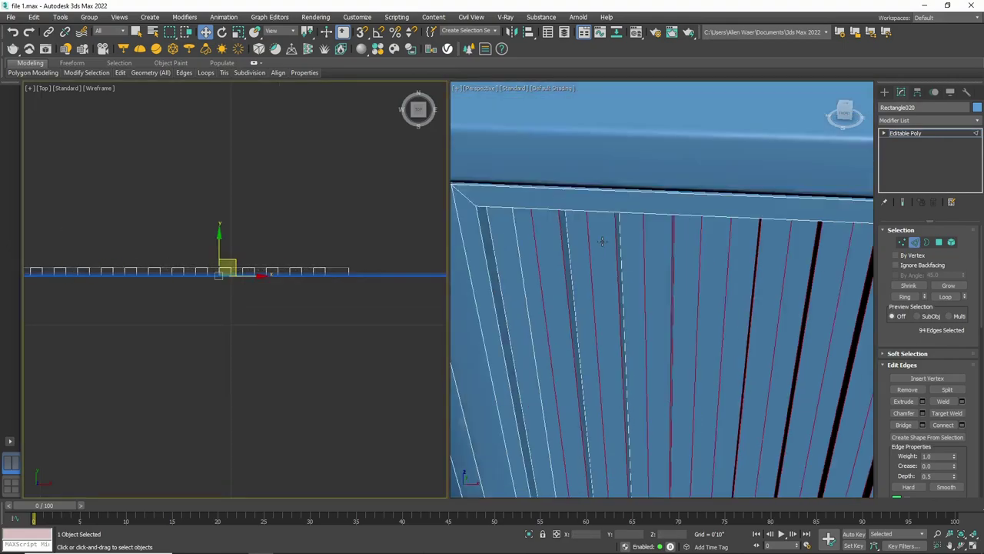
pyautogui.scroll(-2, 755, 286)
pyautogui.scroll(-2, 755, 286)
pyautogui.scroll(2, 728, 285)
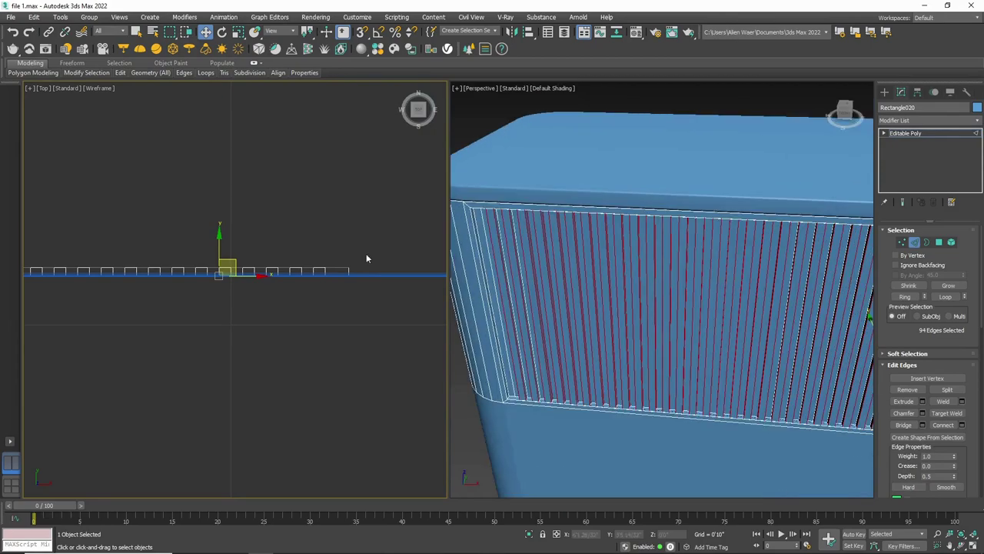
pyautogui.scroll(-2, 93, 241)
pyautogui.scroll(1, 166, 238)
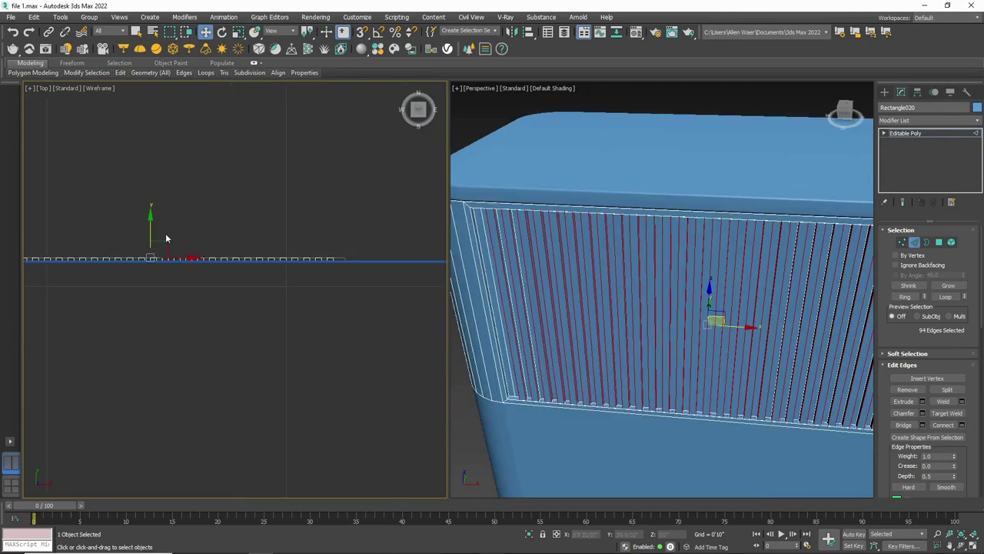
pyautogui.moveTo(57, 260); pyautogui.dragTo(53, 262)
pyautogui.scroll(-2, 254, 249)
pyautogui.scroll(4, 203, 244)
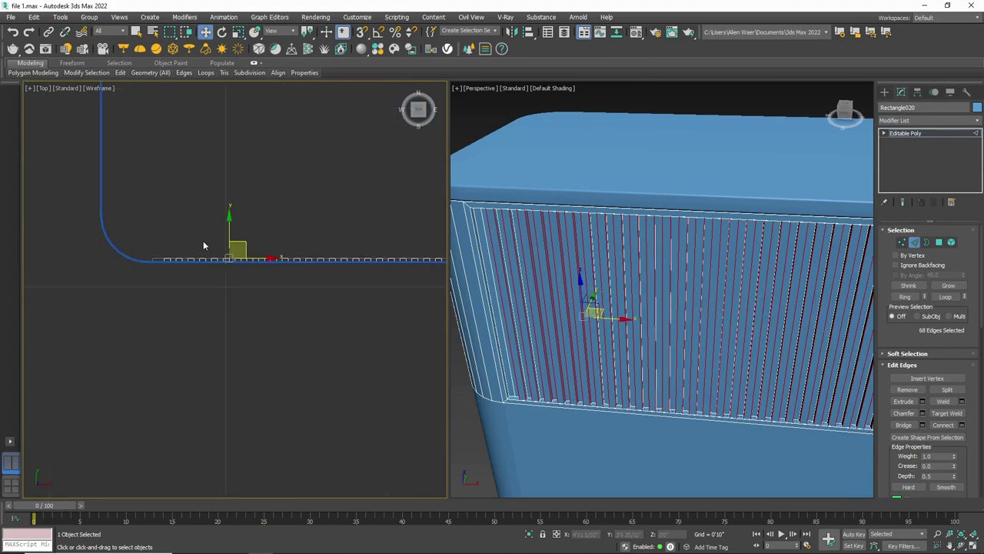
pyautogui.scroll(1, 203, 246)
pyautogui.moveTo(401, 208); pyautogui.dragTo(125, 274)
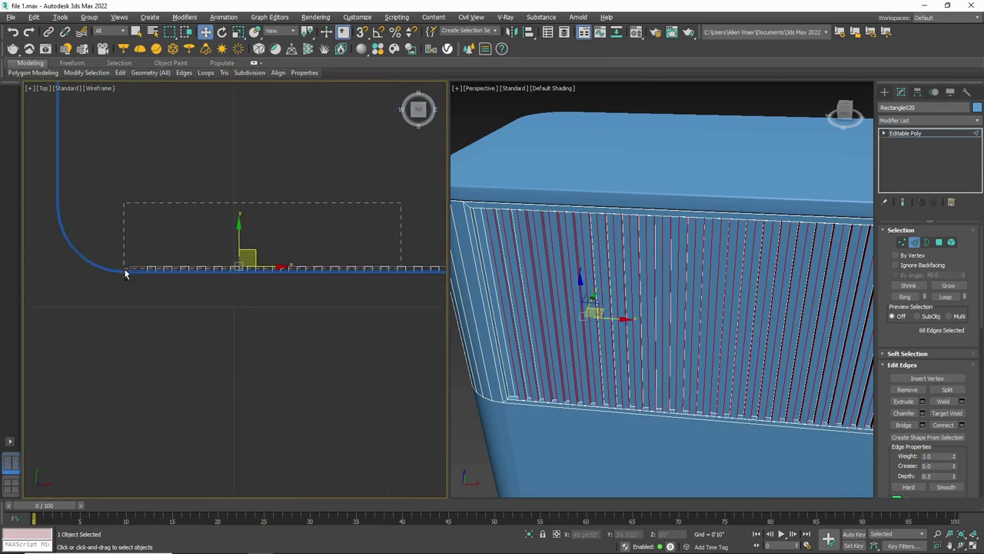
pyautogui.scroll(-5, 388, 283)
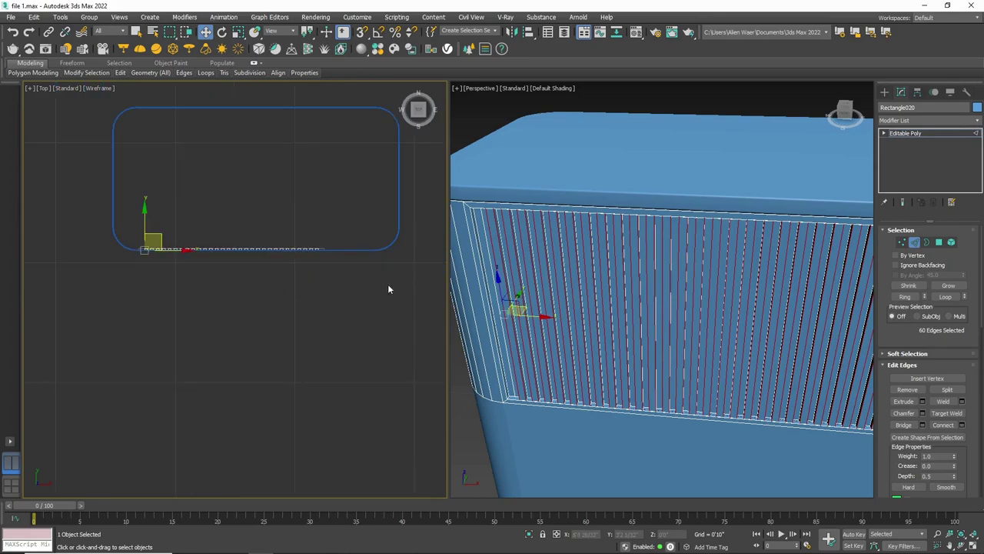
pyautogui.scroll(5, 320, 259)
pyautogui.scroll(4, 293, 239)
pyautogui.scroll(3, 295, 243)
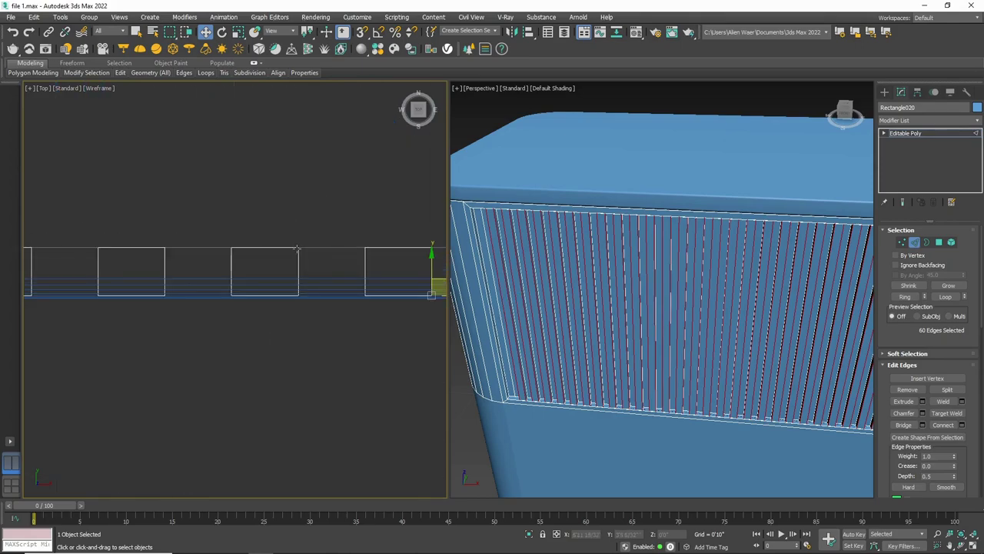
# Chamfer the 60 selected slat edges by 0'0 2/32" with 2 segments.
pyautogui.click(922, 413)
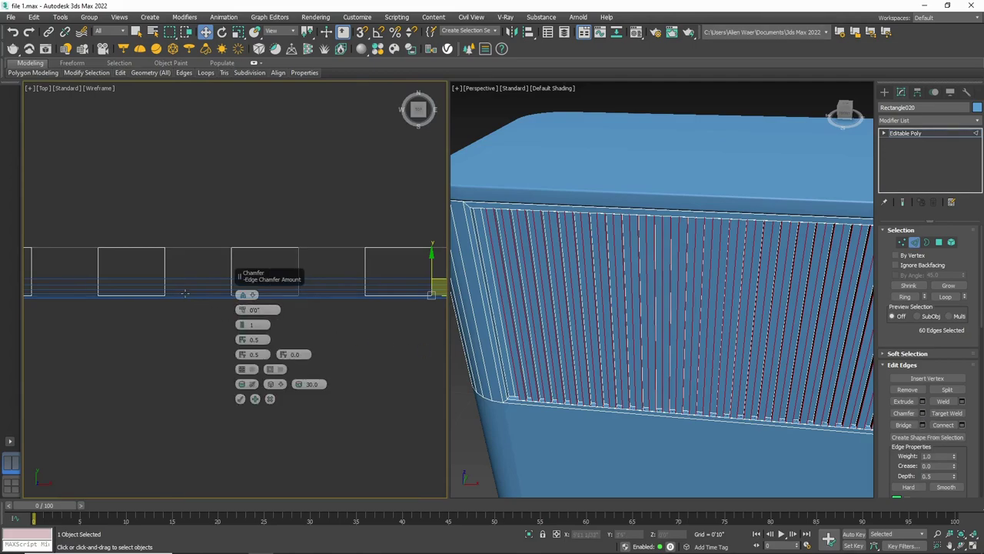
pyautogui.scroll(3, 188, 287)
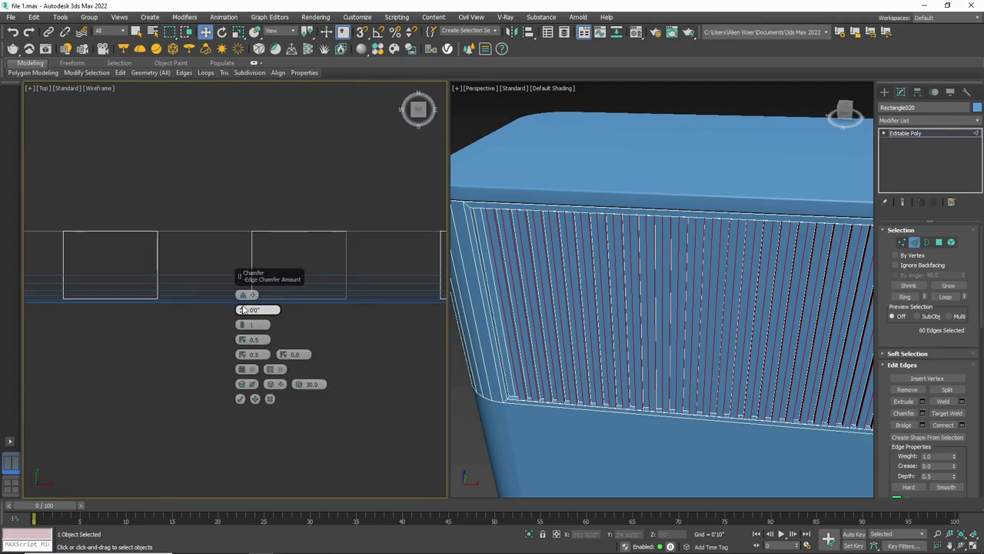
pyautogui.moveTo(243, 309); pyautogui.dragTo(240, 282)
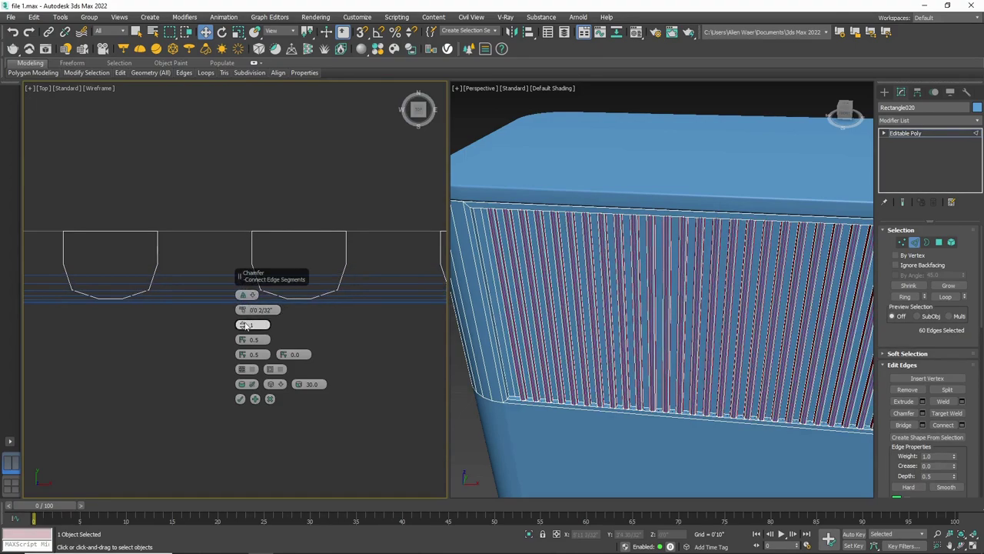
pyautogui.moveTo(244, 326); pyautogui.dragTo(245, 323)
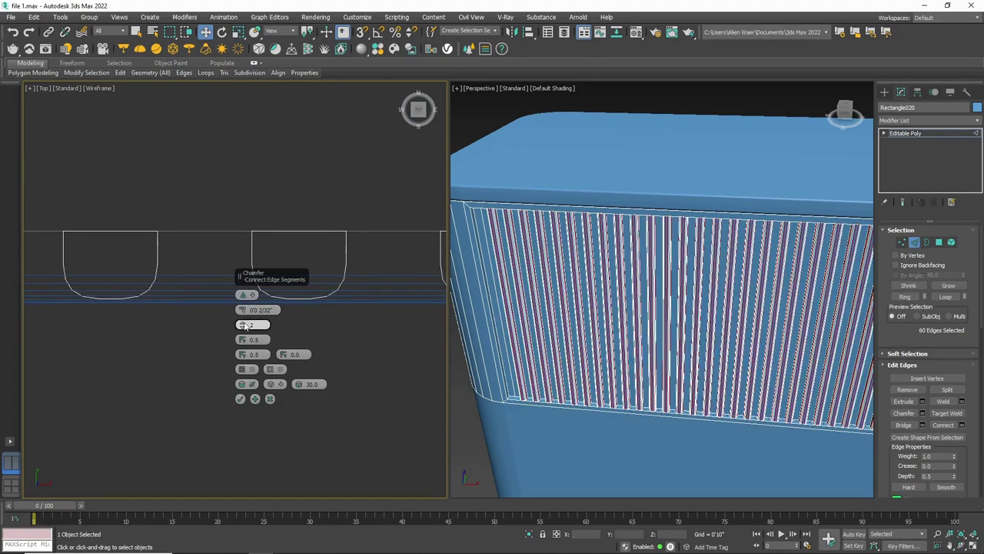
pyautogui.click(239, 399)
pyautogui.click(885, 92)
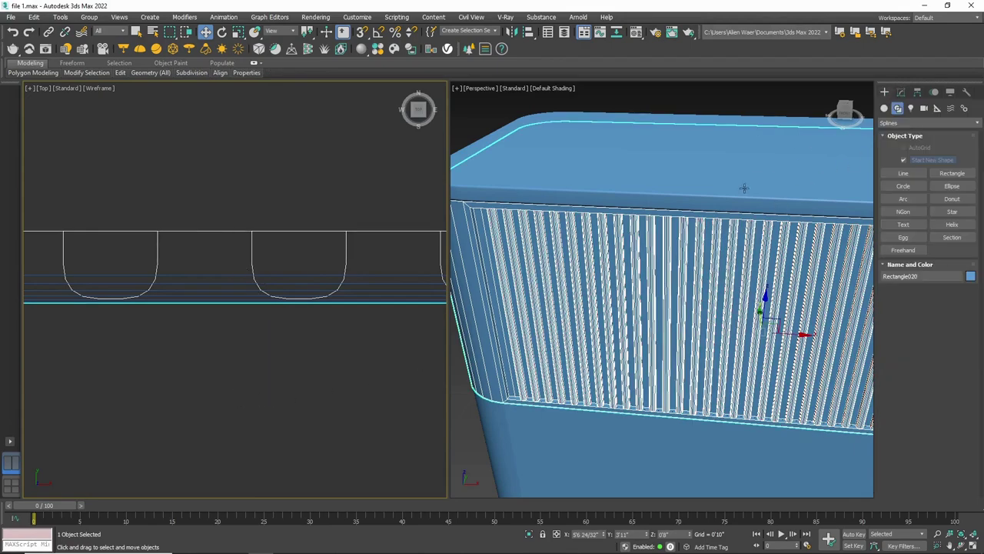
pyautogui.scroll(-5, 743, 188)
# Convert the lower box, Rectangle019, to Editable Poly.
pyautogui.click(722, 146)
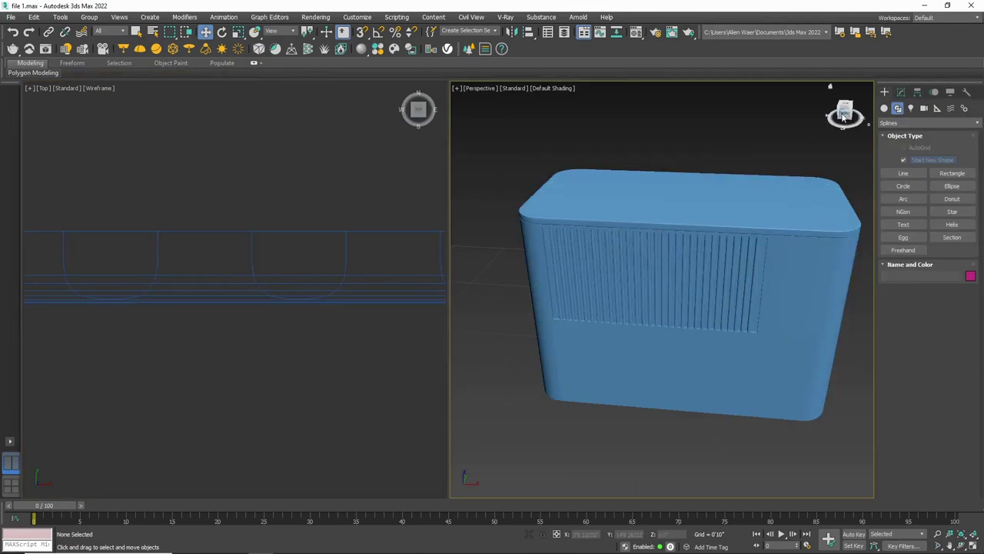
pyautogui.moveTo(843, 115); pyautogui.dragTo(846, 114)
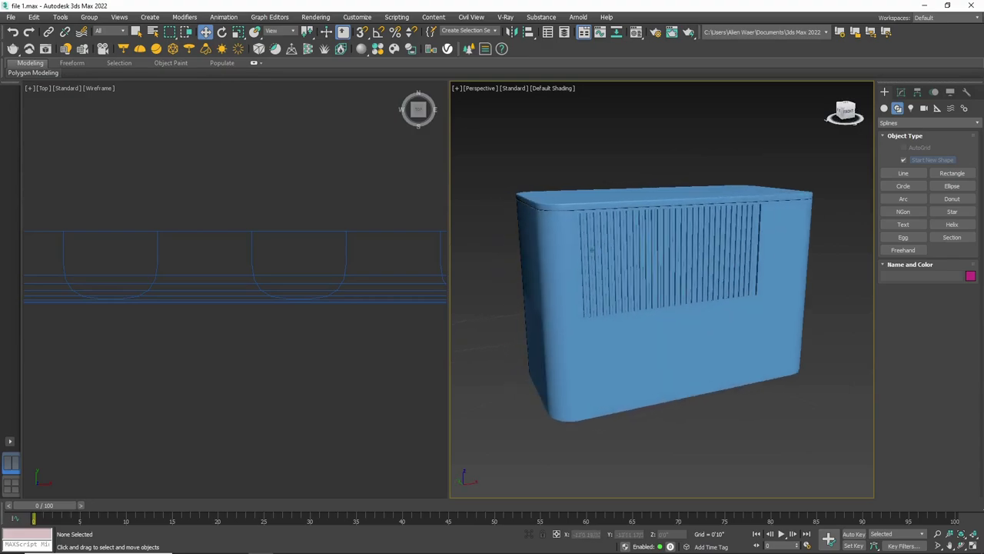
pyautogui.click(655, 365)
pyautogui.rightClick(656, 368)
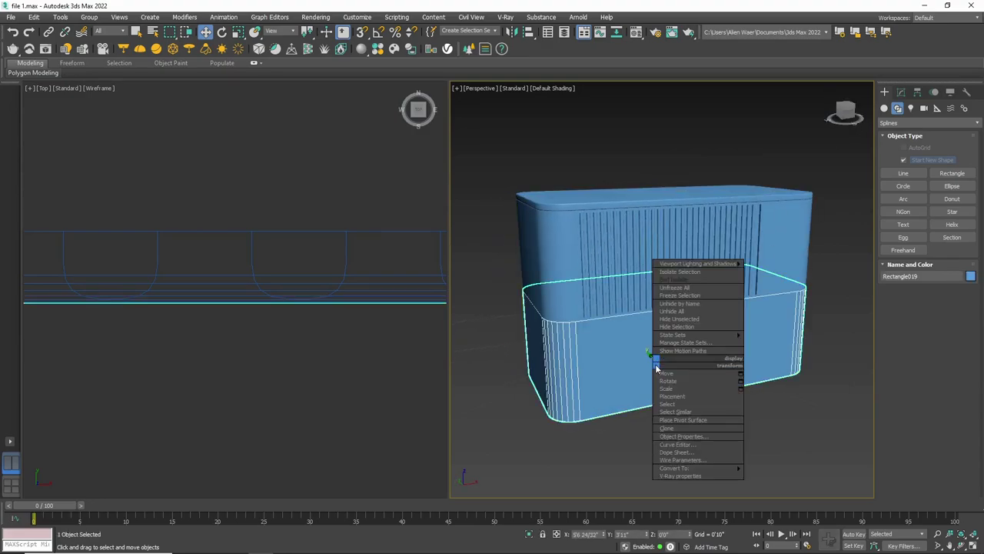
pyautogui.moveTo(674, 468)
pyautogui.click(761, 476)
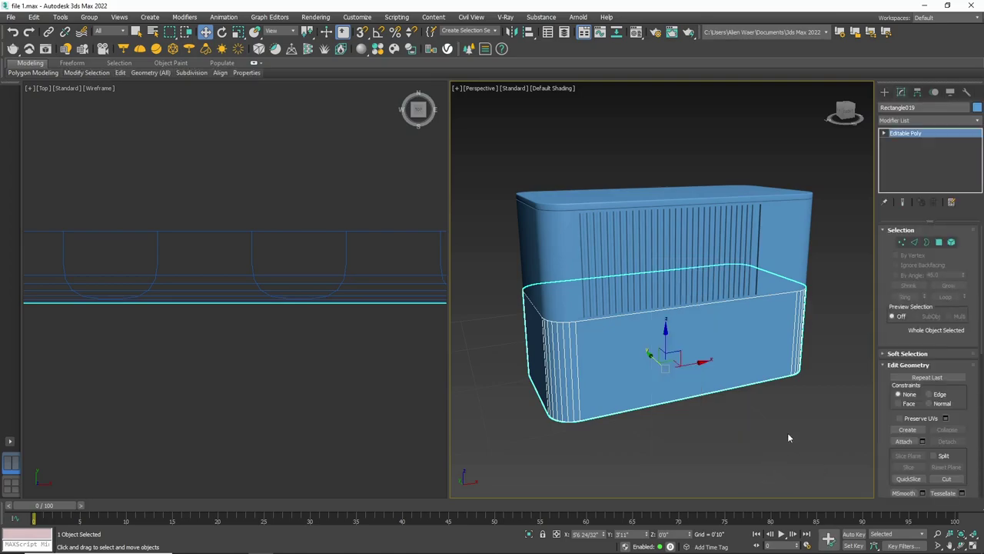
pyautogui.click(939, 243)
# Inset the lower box's front face by 0'0 6/32".
pyautogui.click(684, 346)
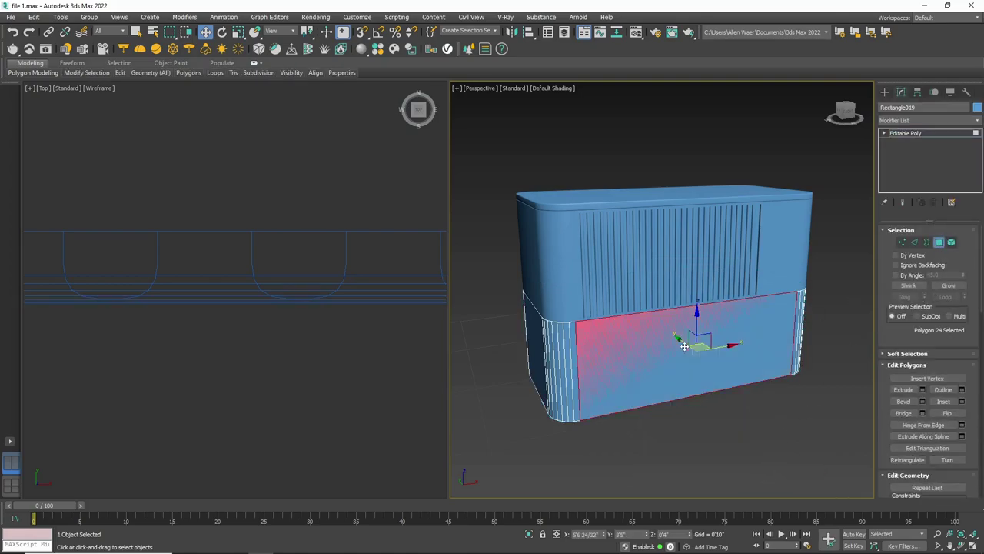
pyautogui.scroll(5, 788, 372)
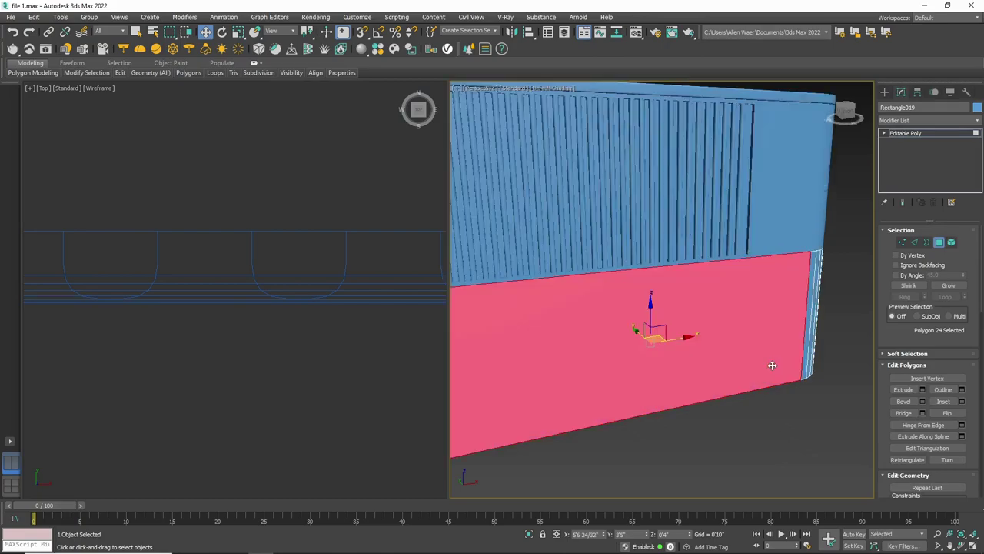
pyautogui.scroll(-5, 760, 356)
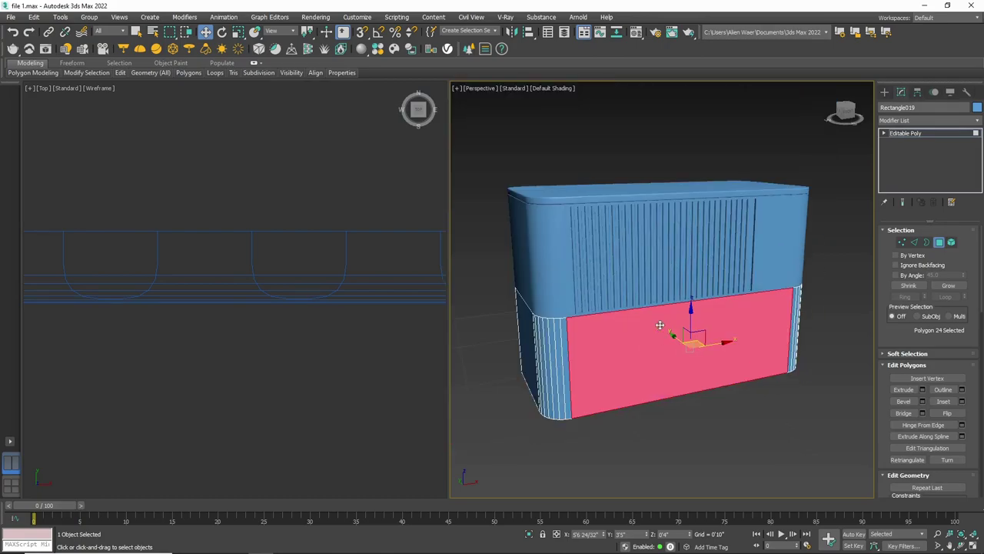
pyautogui.click(962, 401)
pyautogui.doubleClick(696, 310)
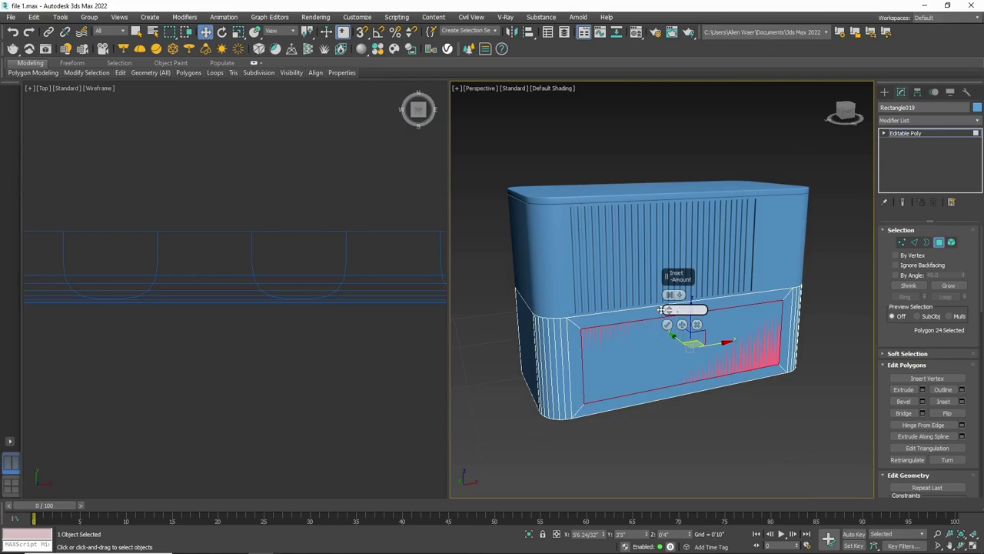
pyautogui.write('.2"')
pyautogui.press('Return')
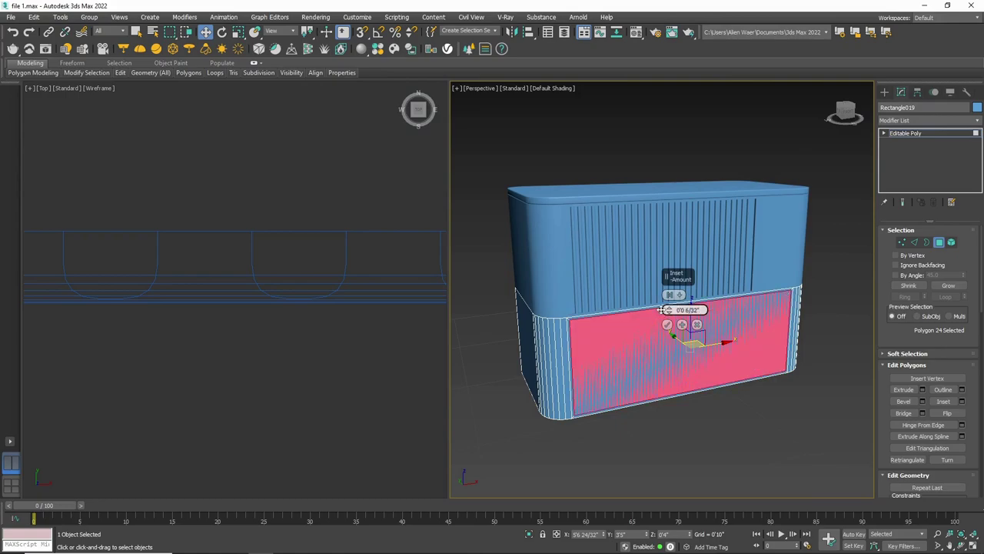
pyautogui.click(667, 325)
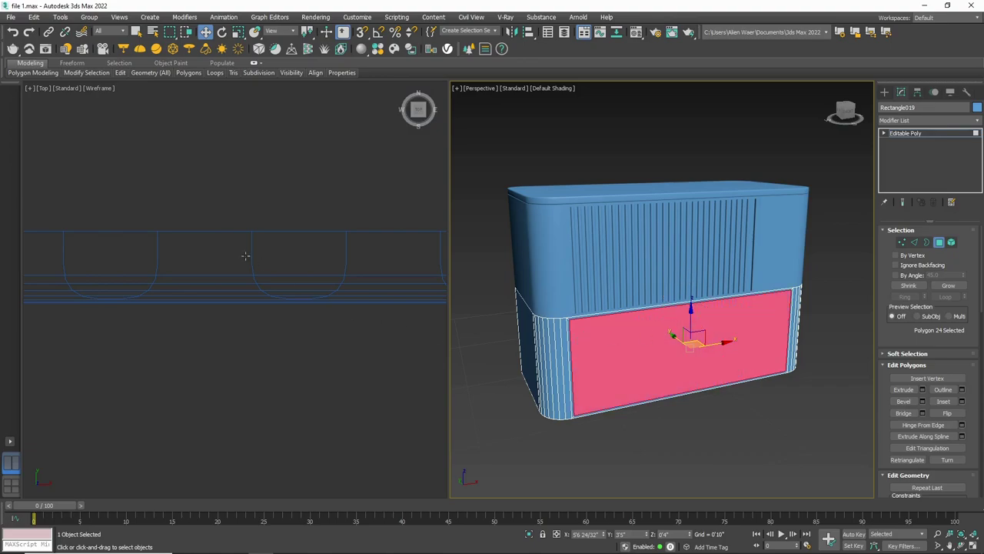
# Extrude the inset face inward -0'11 9/32" to form the open shelf cavity.
pyautogui.scroll(-3, 262, 293)
pyautogui.scroll(-3, 288, 323)
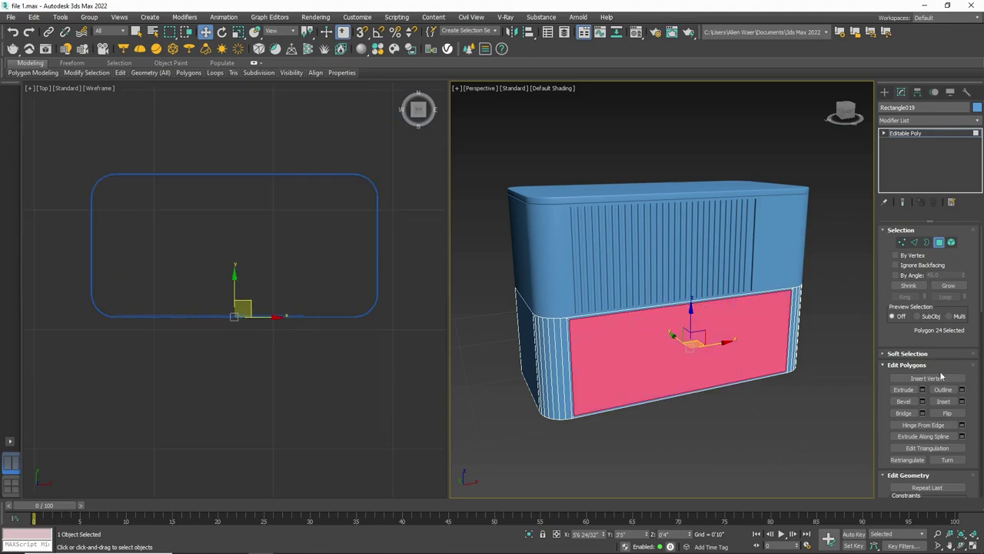
pyautogui.click(922, 389)
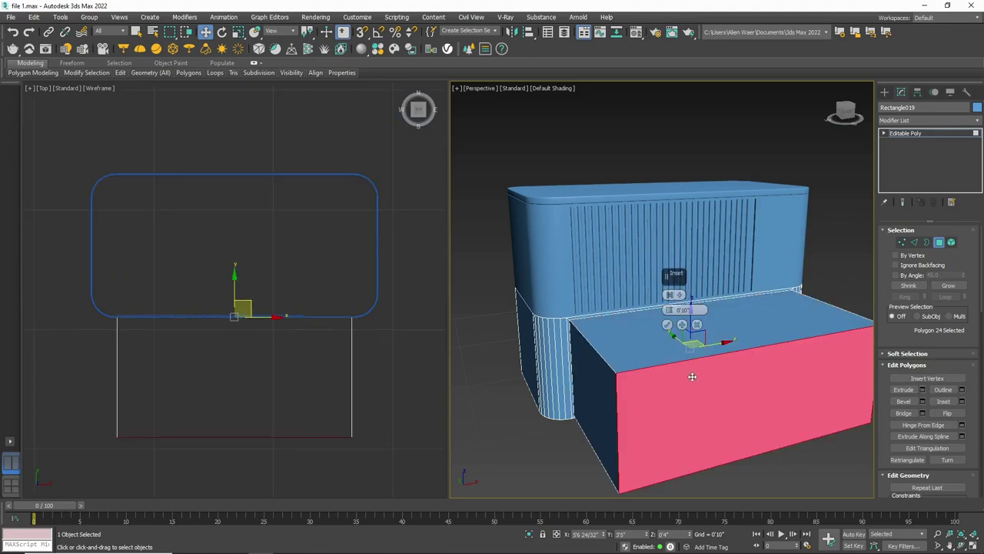
pyautogui.moveTo(672, 315); pyautogui.dragTo(688, 366)
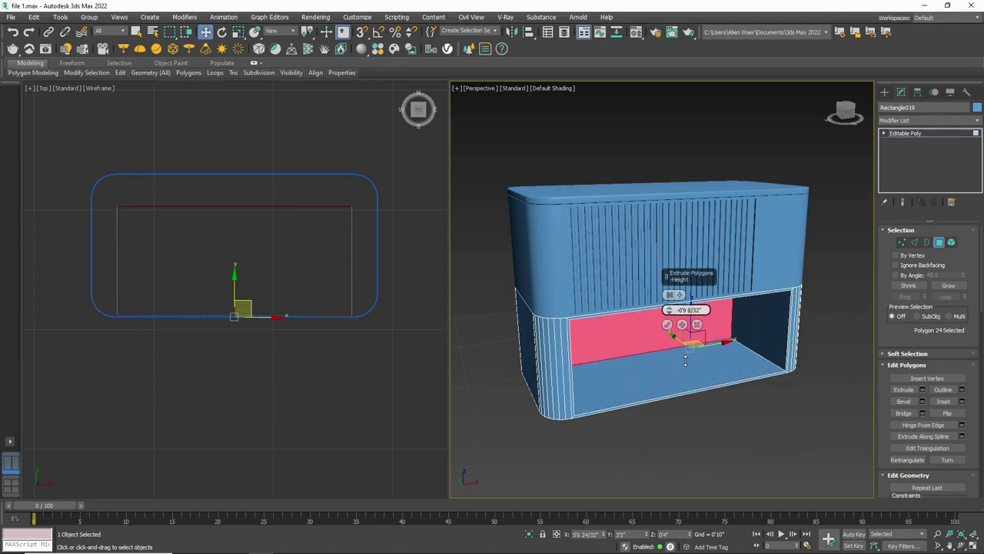
pyautogui.click(667, 324)
pyautogui.click(822, 423)
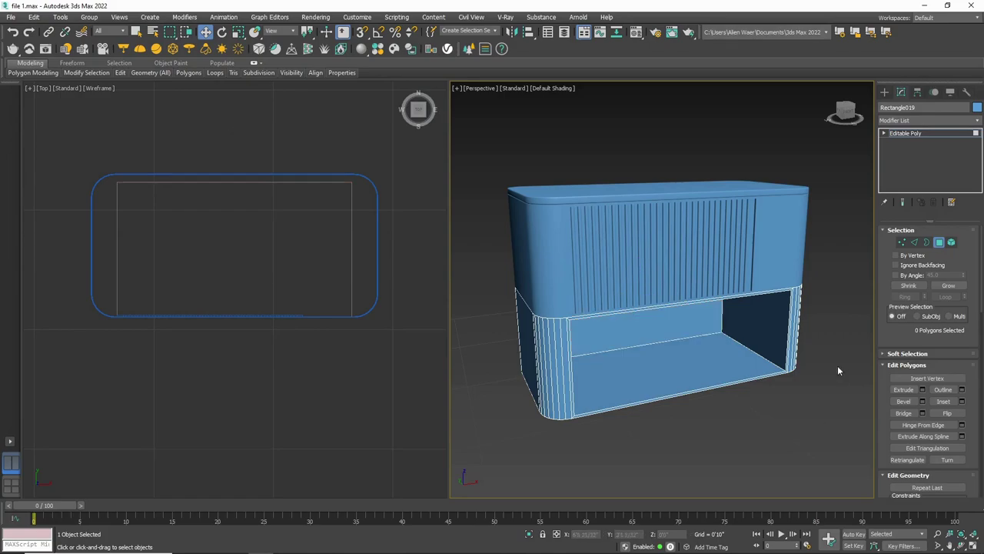
pyautogui.click(845, 113)
pyautogui.moveTo(845, 114); pyautogui.dragTo(863, 235)
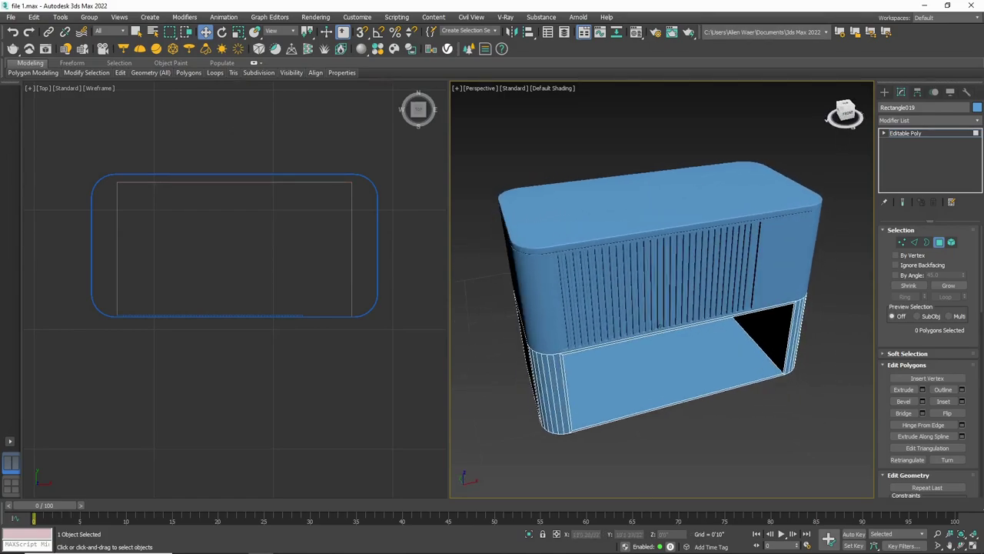
# Select the cabinet and enter Edge sub-object mode in the Modify panel.
pyautogui.click(884, 92)
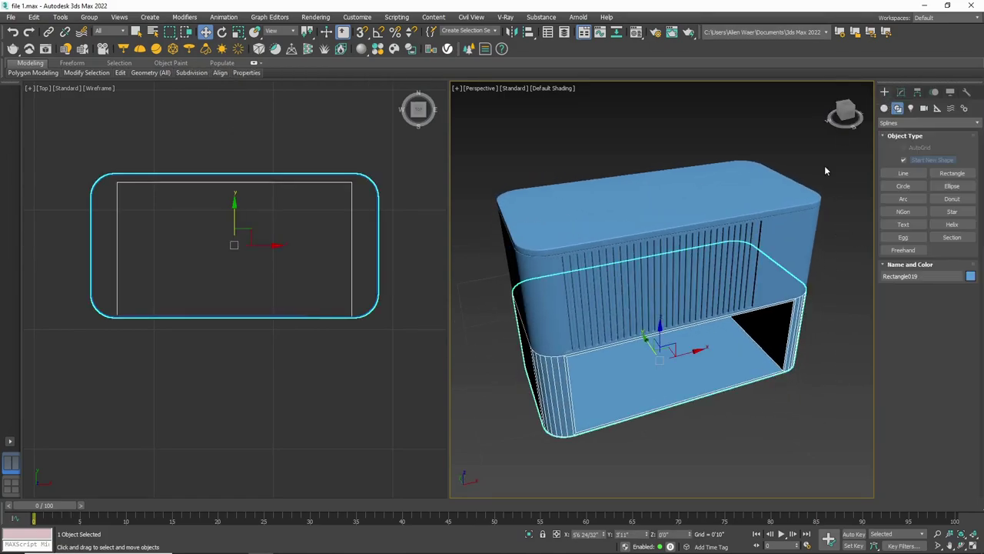
pyautogui.click(825, 165)
pyautogui.scroll(-3, 794, 275)
pyautogui.scroll(2, 794, 275)
pyautogui.scroll(2, 636, 267)
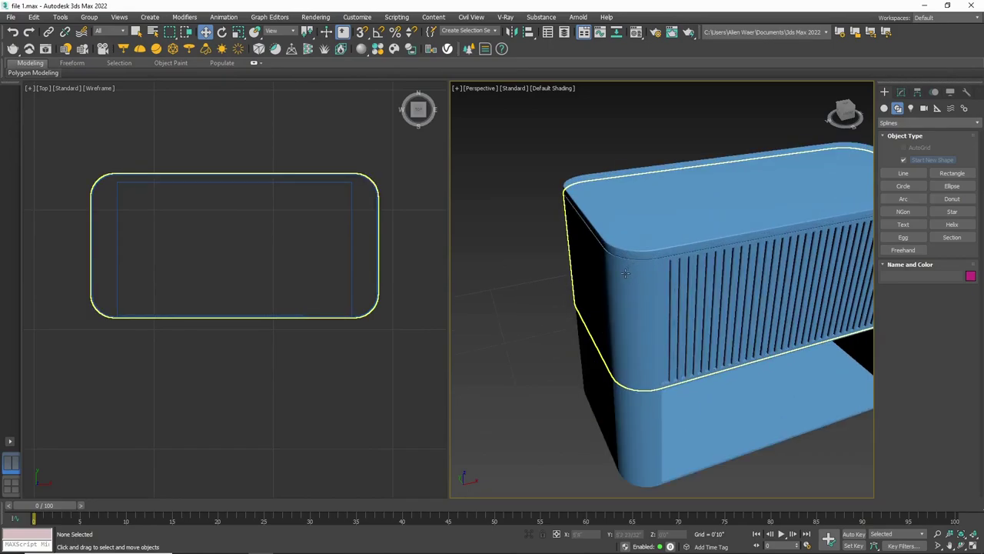
pyautogui.click(595, 245)
pyautogui.scroll(2, 593, 241)
pyautogui.click(901, 91)
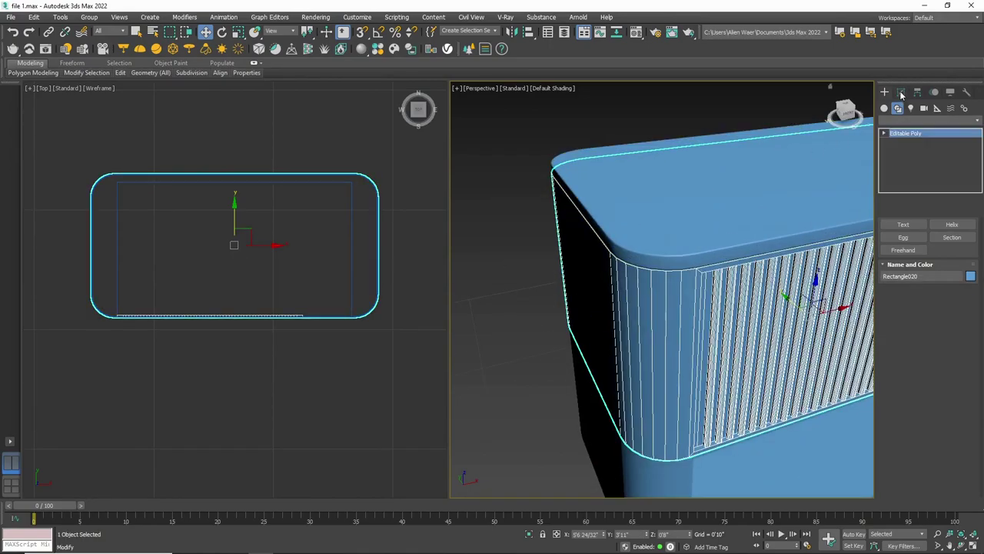
pyautogui.click(916, 243)
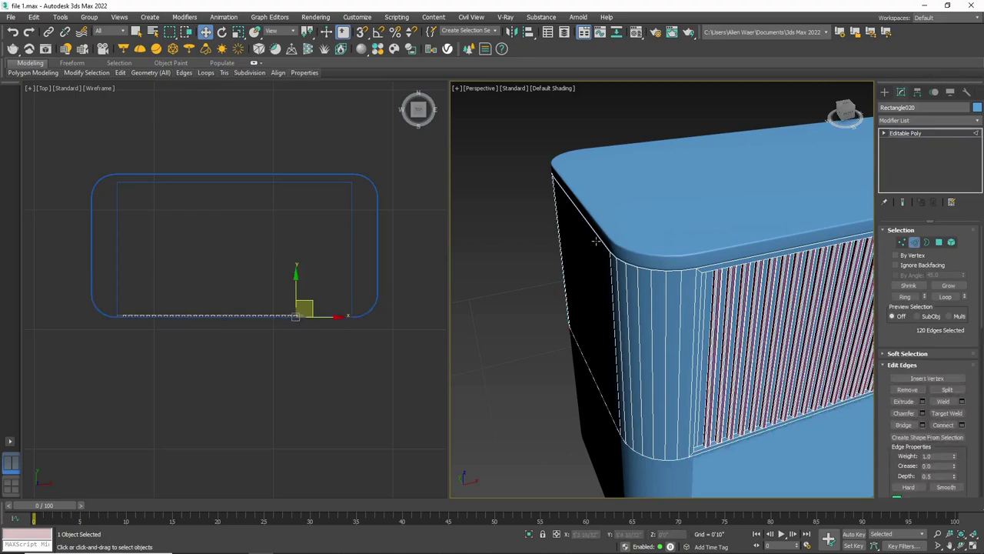
pyautogui.click(596, 242)
# In the Top view, region-select edges along the cabinet's upper outline and add the rounded-corner rim edges.
pyautogui.rightClick(387, 174)
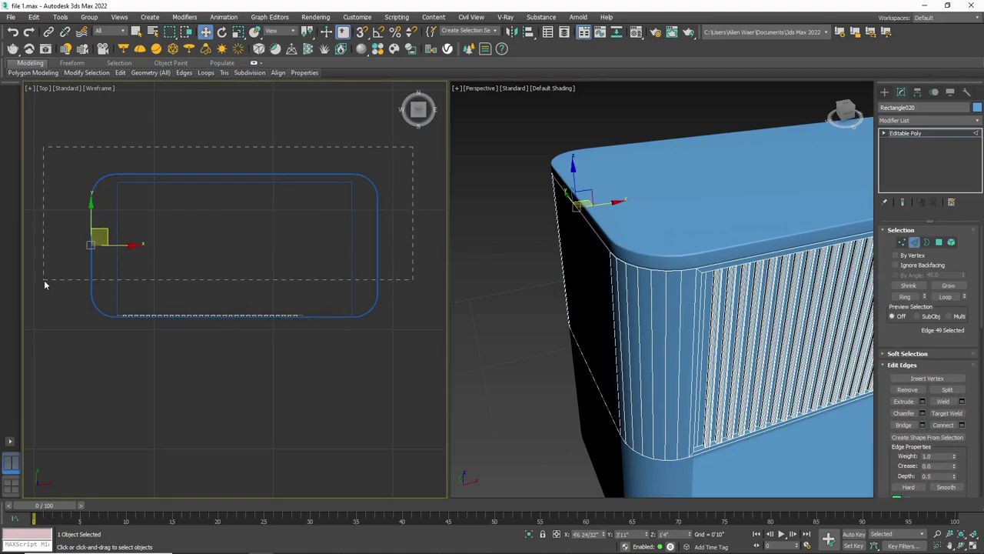
pyautogui.moveTo(26, 311); pyautogui.dragTo(26, 312)
pyautogui.scroll(2, 638, 258)
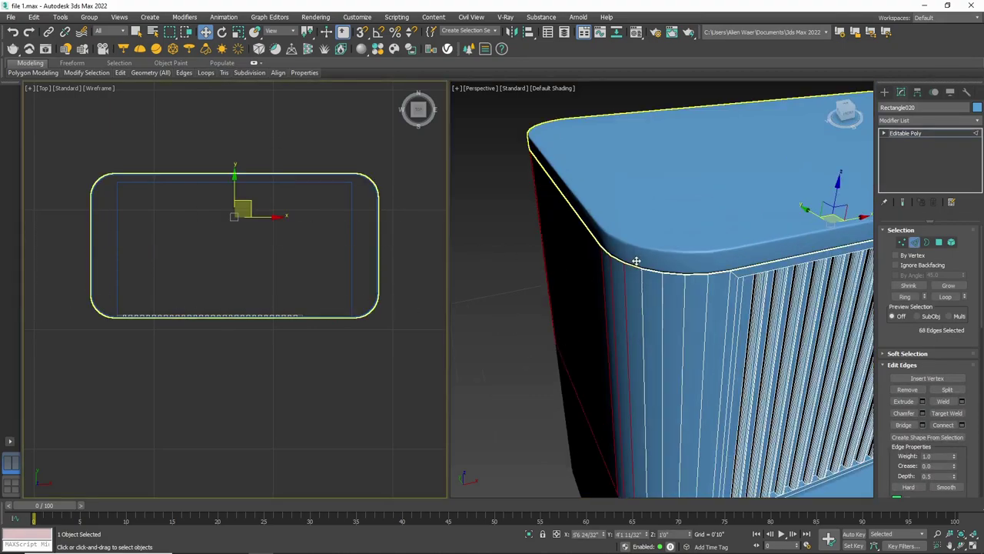
pyautogui.scroll(2, 652, 276)
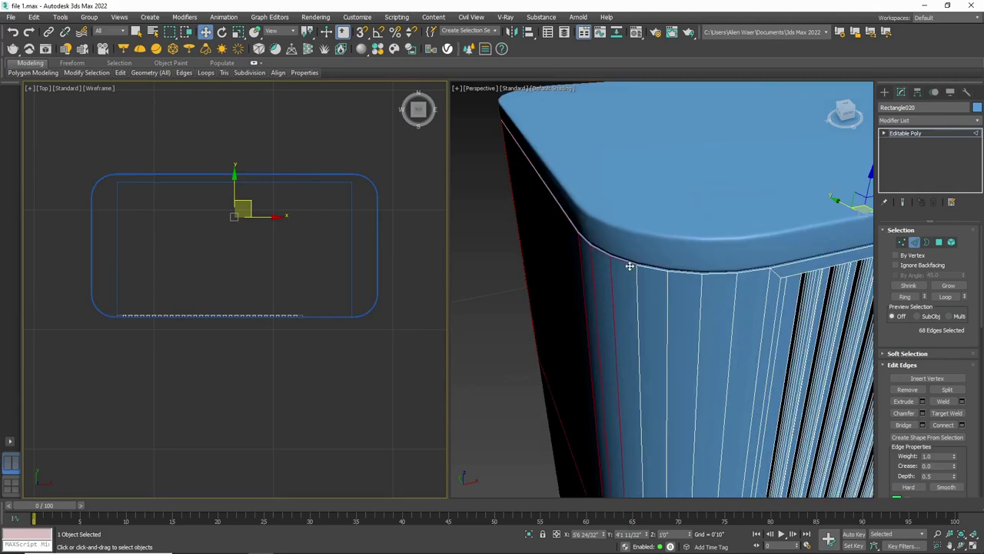
pyautogui.keyDown('ctrl'); pyautogui.click(648, 267); pyautogui.keyUp('ctrl')
pyautogui.keyDown('ctrl'); pyautogui.click(677, 274); pyautogui.keyUp('ctrl')
pyautogui.keyDown('ctrl'); pyautogui.click(713, 276); pyautogui.keyUp('ctrl')
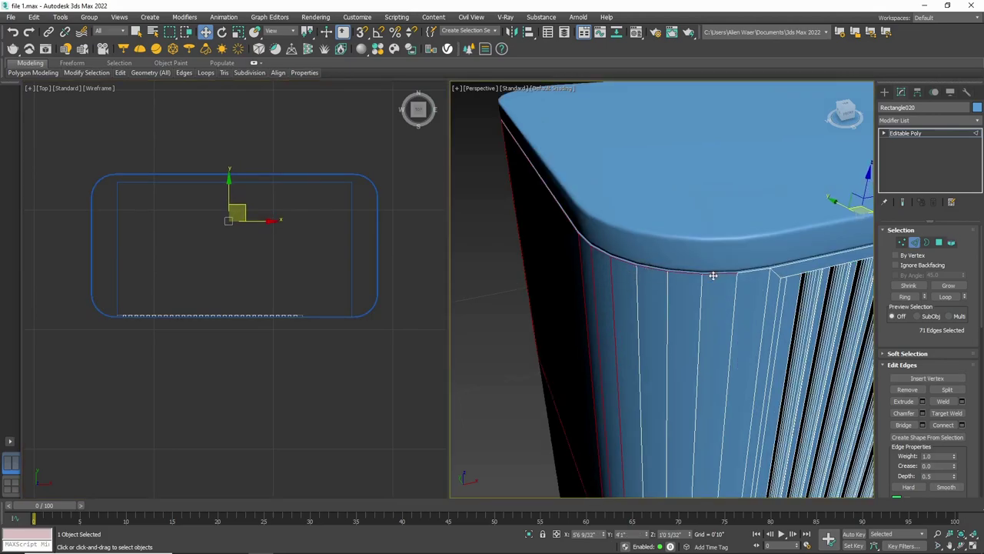
pyautogui.keyDown('ctrl'); pyautogui.click(753, 274); pyautogui.keyUp('ctrl')
pyautogui.scroll(-5, 600, 256)
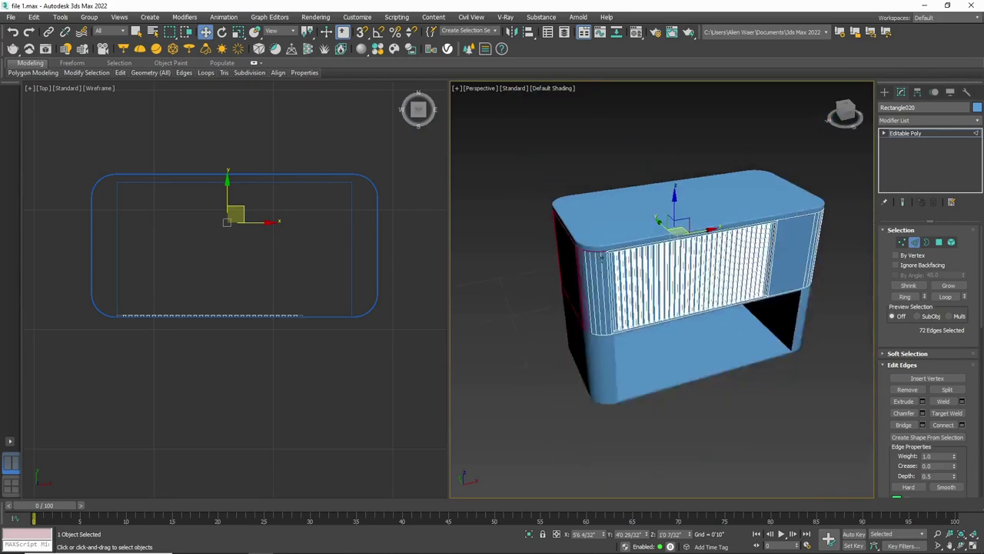
# Add the remaining top-corner and top rim edges at the cabinet's right end.
pyautogui.moveTo(846, 111); pyautogui.dragTo(800, 116)
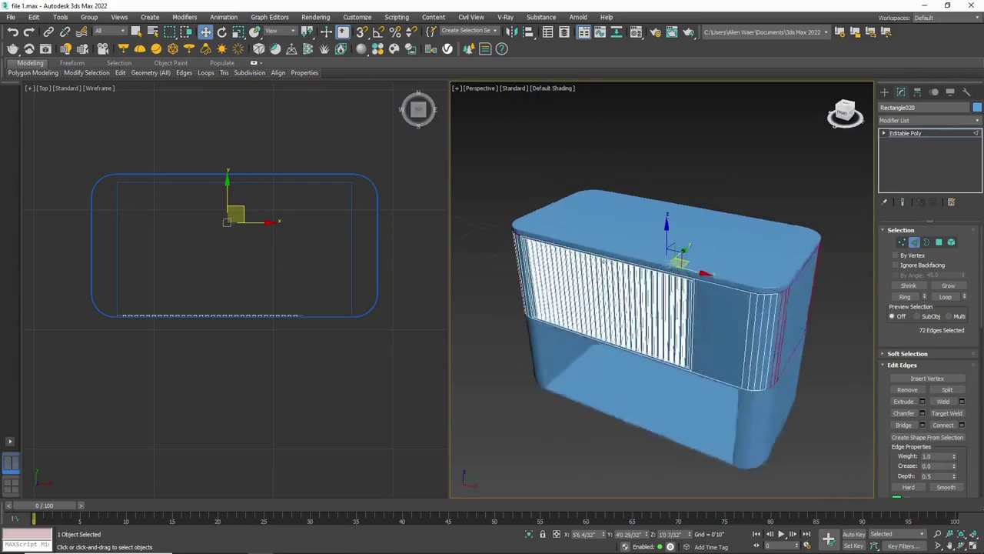
pyautogui.scroll(2, 677, 269)
pyautogui.scroll(2, 677, 266)
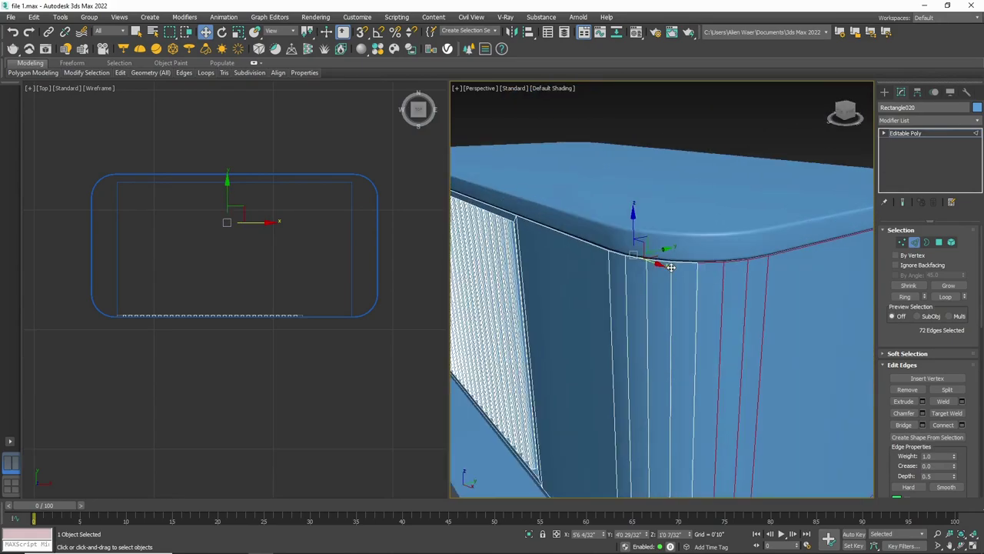
pyautogui.keyDown('ctrl'); pyautogui.click(678, 265); pyautogui.keyUp('ctrl')
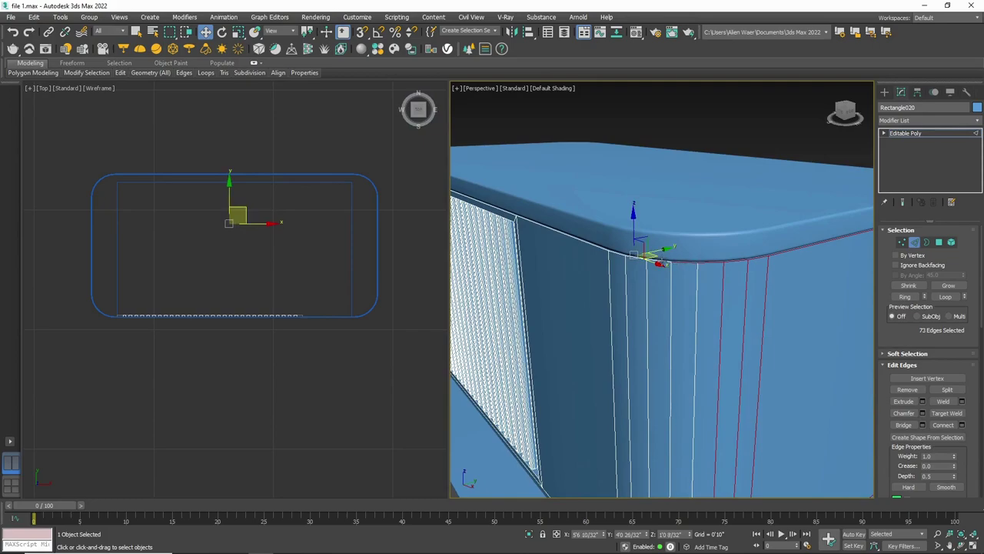
pyautogui.keyDown('ctrl'); pyautogui.click(600, 247); pyautogui.keyUp('ctrl')
pyautogui.keyDown('ctrl'); pyautogui.click(569, 240); pyautogui.keyUp('ctrl')
pyautogui.keyDown('ctrl'); pyautogui.click(536, 244); pyautogui.keyUp('ctrl')
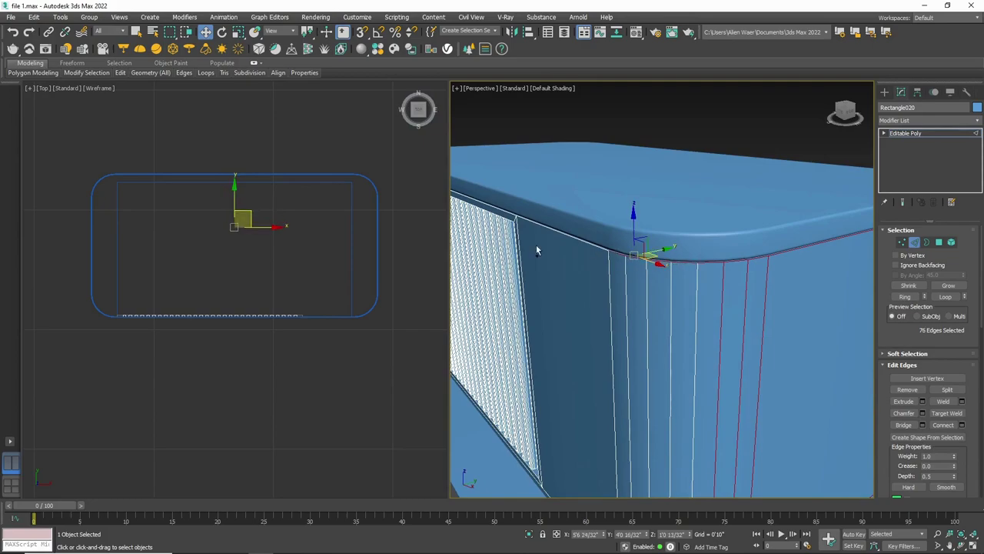
# In the Front view, trim the selection down to the 31 top rim edges, then orbit to check.
pyautogui.rightClick(398, 258)
pyautogui.press('f')
pyautogui.scroll(-2, 377, 254)
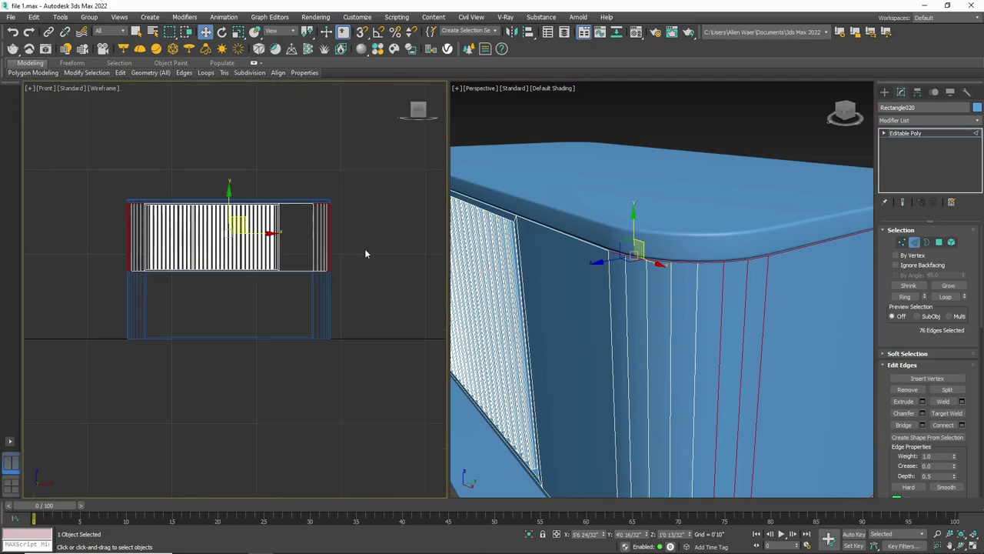
pyautogui.keyDown('alt'); pyautogui.moveTo(65, 321); pyautogui.dragTo(59, 326); pyautogui.keyUp('alt')
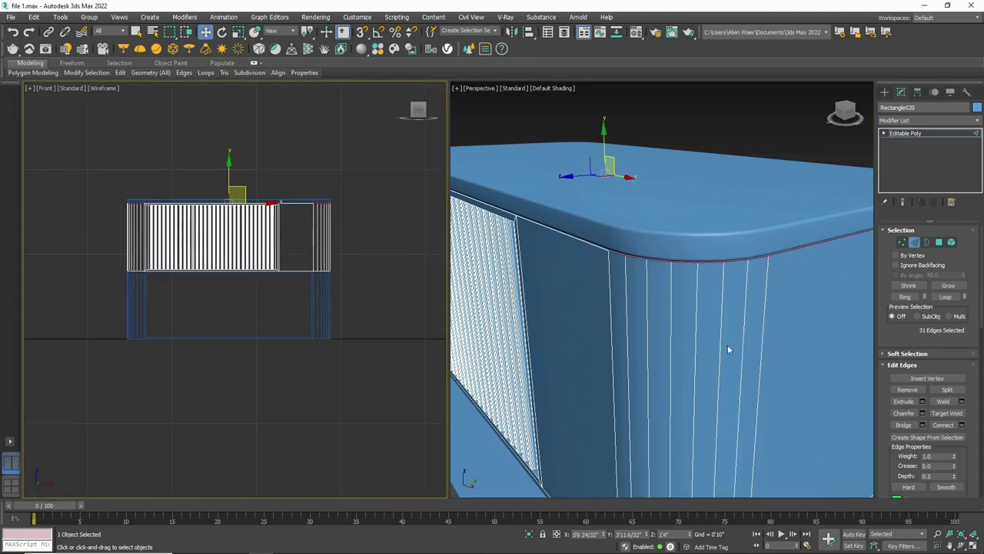
pyautogui.keyDown('alt'); pyautogui.moveTo(729, 348); pyautogui.dragTo(693, 331, button='middle'); pyautogui.keyUp('alt')
pyautogui.scroll(3, 734, 308)
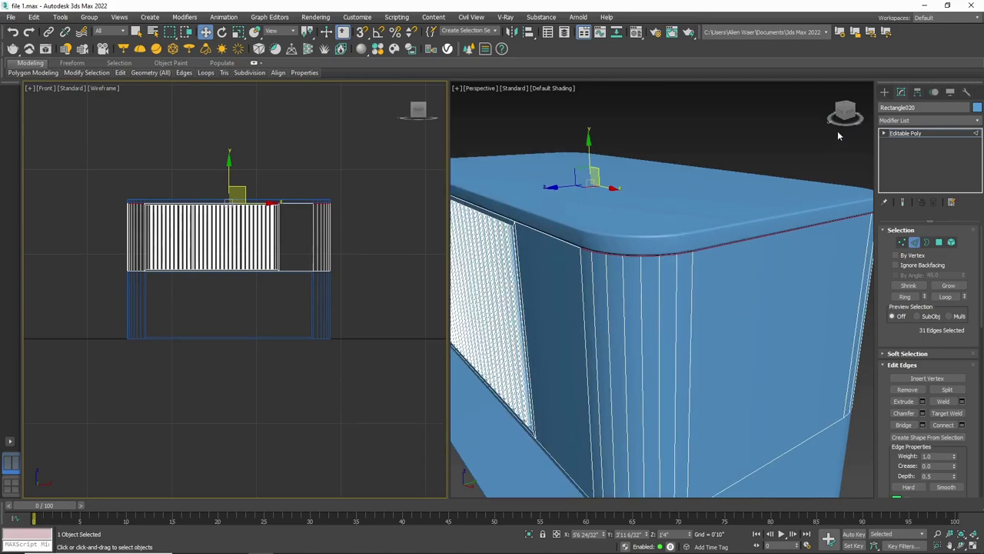
pyautogui.moveTo(838, 131); pyautogui.dragTo(853, 131)
pyautogui.keyDown('alt'); pyautogui.moveTo(562, 252); pyautogui.dragTo(561, 253, button='middle'); pyautogui.keyUp('alt')
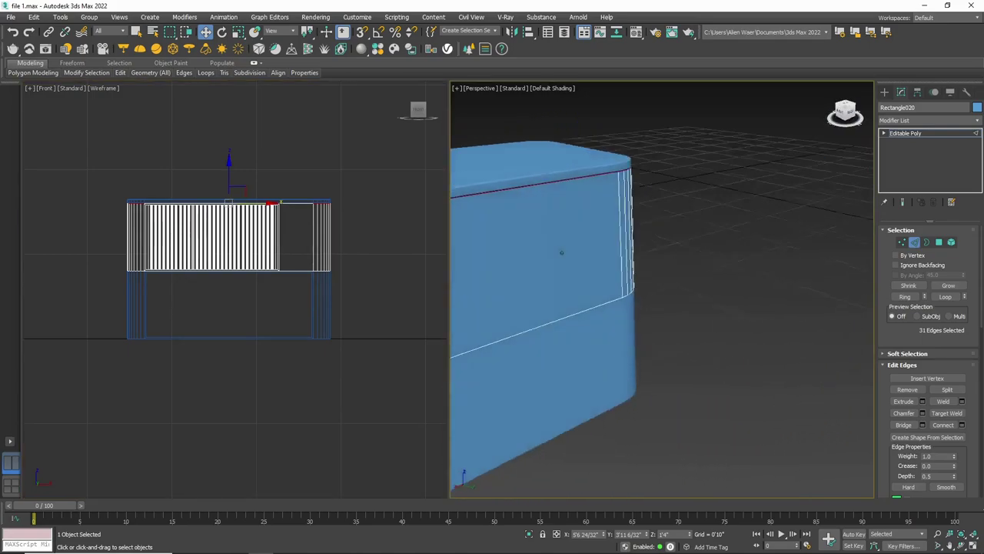
pyautogui.scroll(-3, 561, 252)
pyautogui.scroll(2, 561, 253)
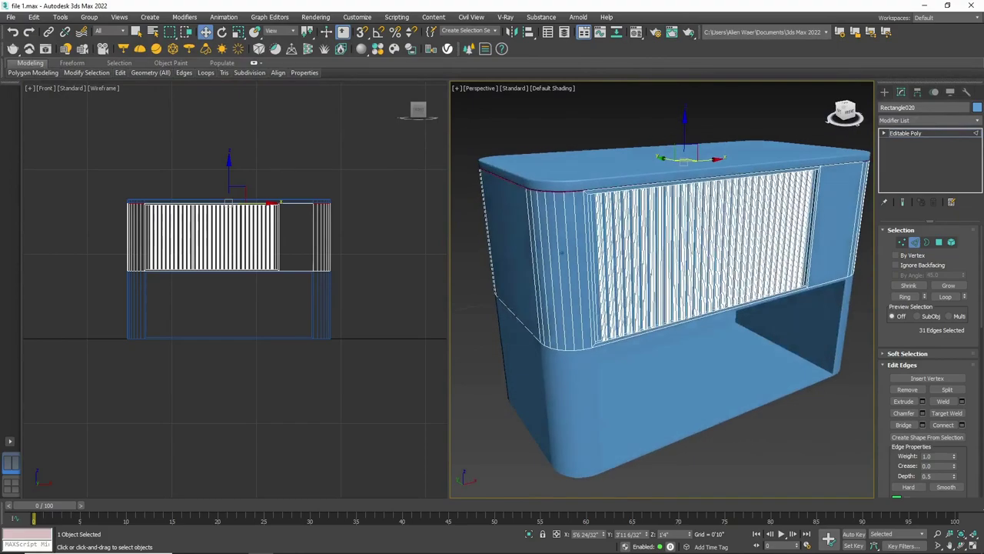
pyautogui.scroll(2, 554, 230)
pyautogui.scroll(3, 531, 187)
pyautogui.scroll(1, 557, 180)
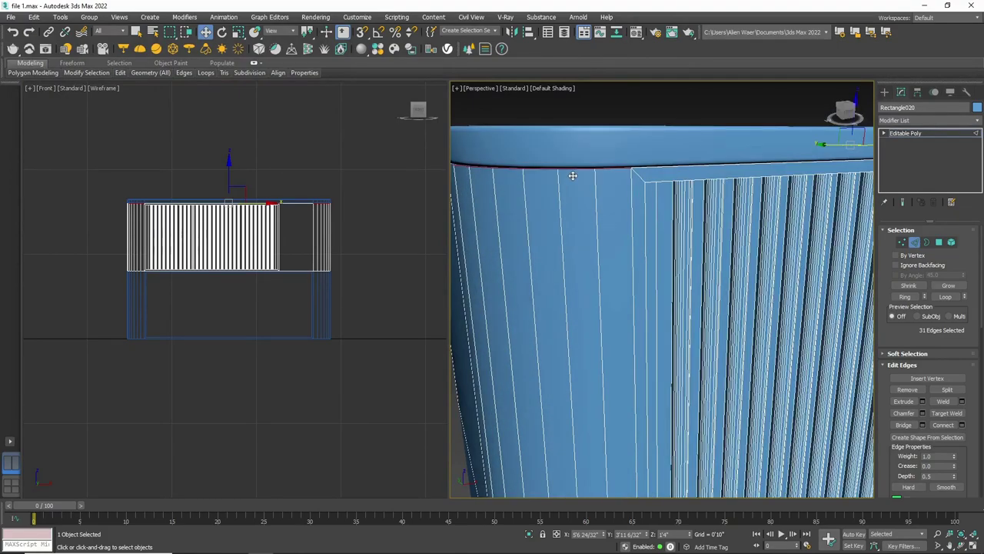
# Create Shape010 from the selected rim edges and select the new shape.
pyautogui.click(927, 437)
pyautogui.click(471, 297)
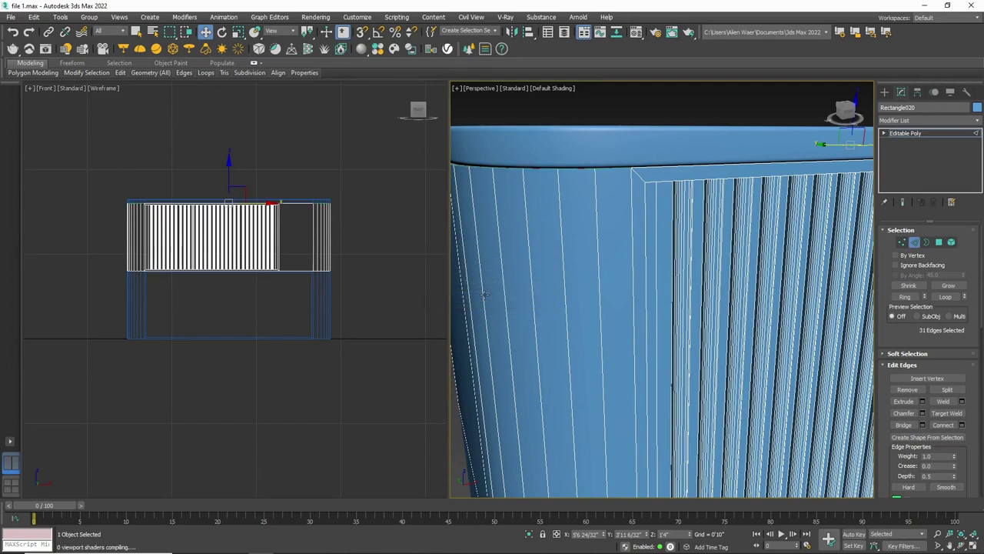
pyautogui.click(885, 92)
pyautogui.click(792, 110)
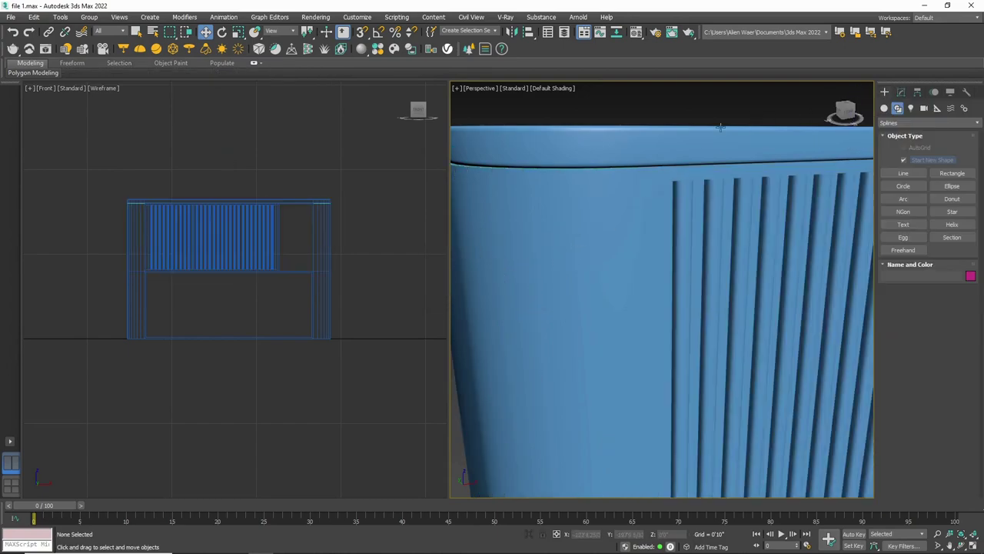
pyautogui.keyDown('alt'); pyautogui.moveTo(754, 144); pyautogui.dragTo(615, 254, button='middle'); pyautogui.keyUp('alt')
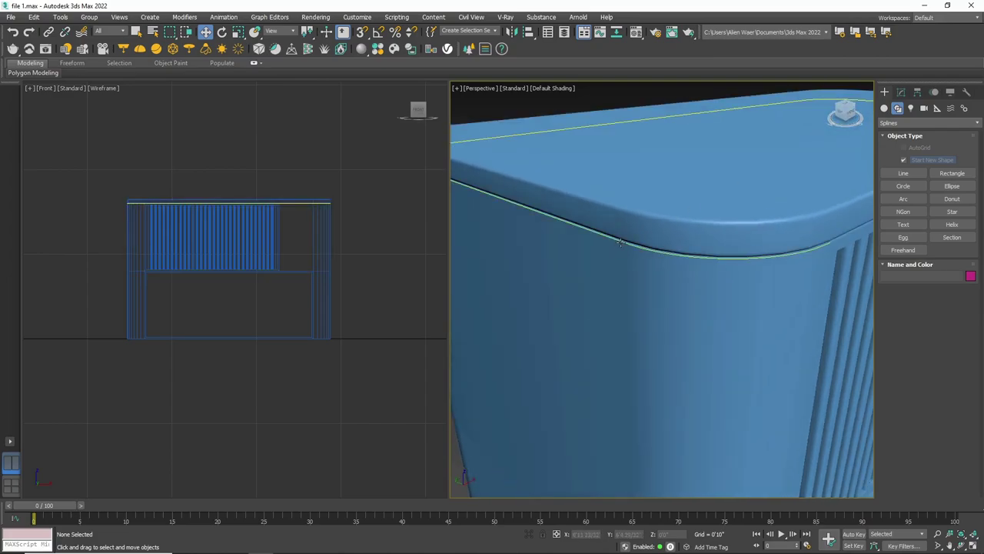
pyautogui.click(619, 245)
# Render Shape010 in the viewport as a rectangular section, Length 1'6" and Width 0'0 6/32".
pyautogui.click(901, 92)
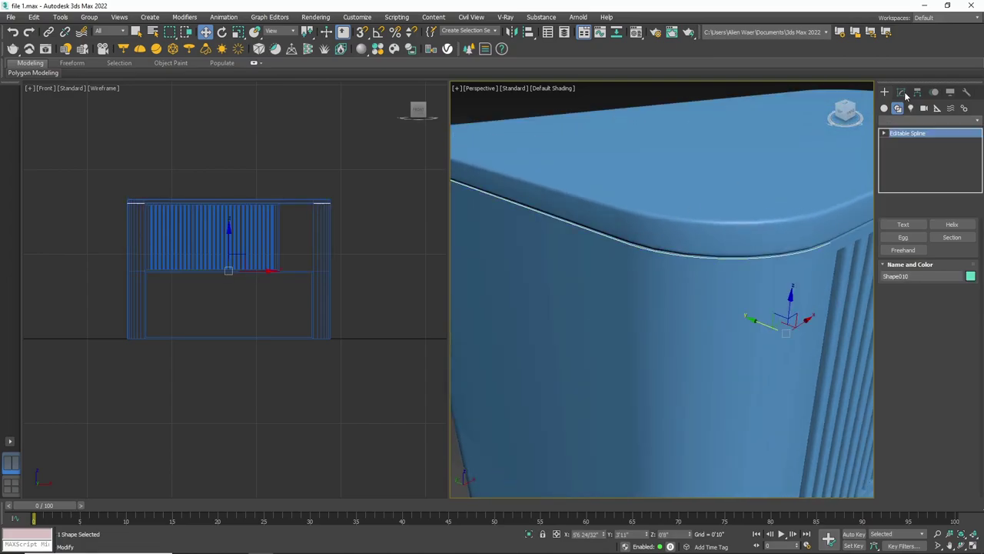
pyautogui.click(901, 230)
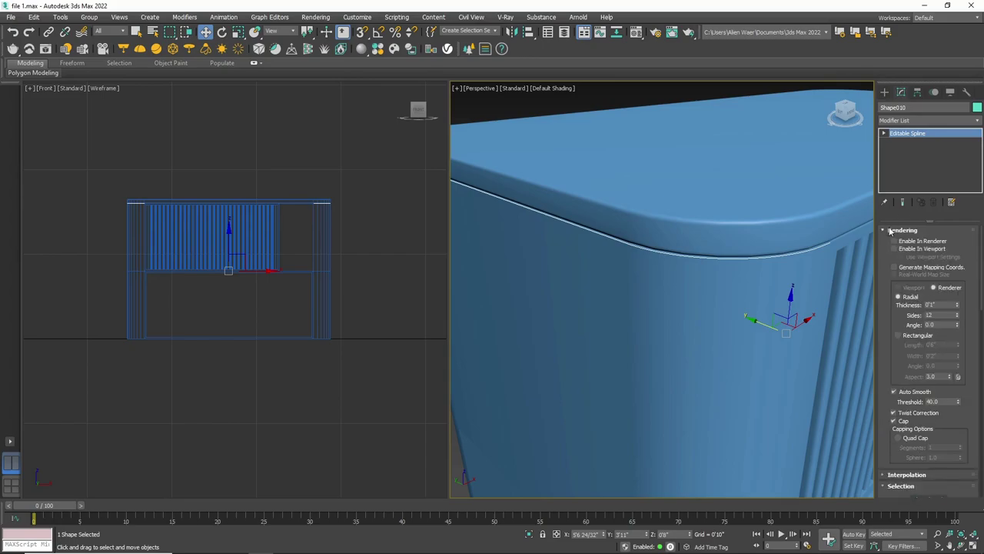
pyautogui.click(895, 249)
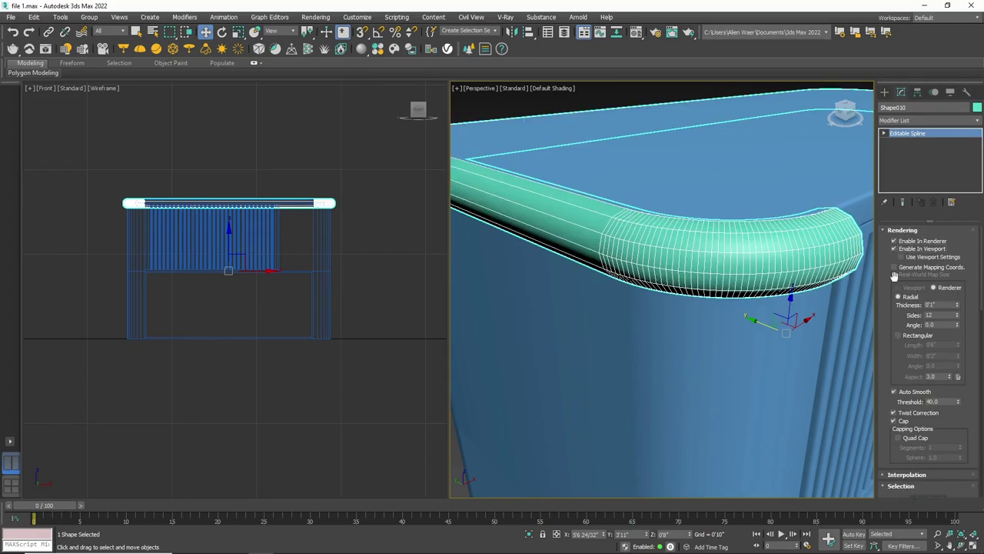
pyautogui.click(899, 336)
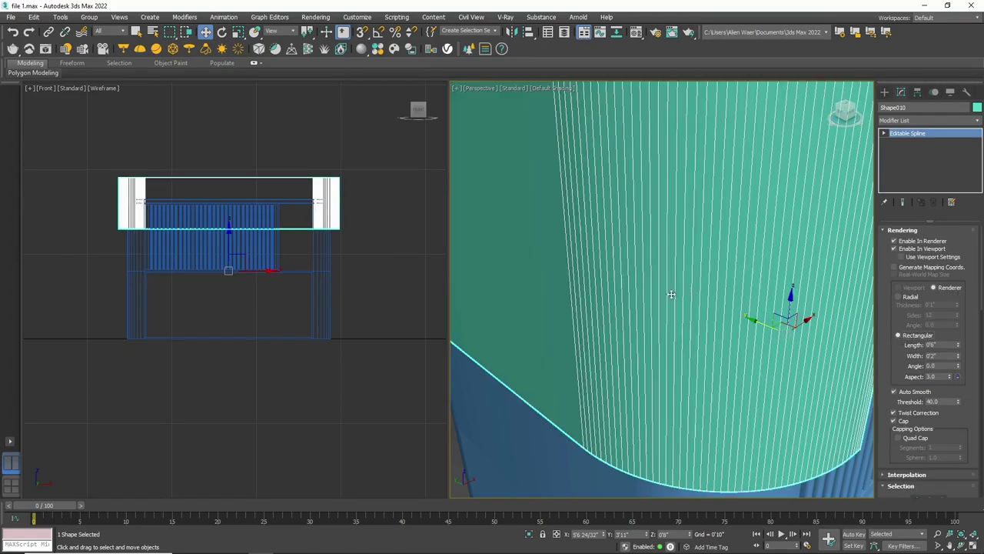
pyautogui.press('z')
pyautogui.moveTo(846, 111); pyautogui.dragTo(869, 113)
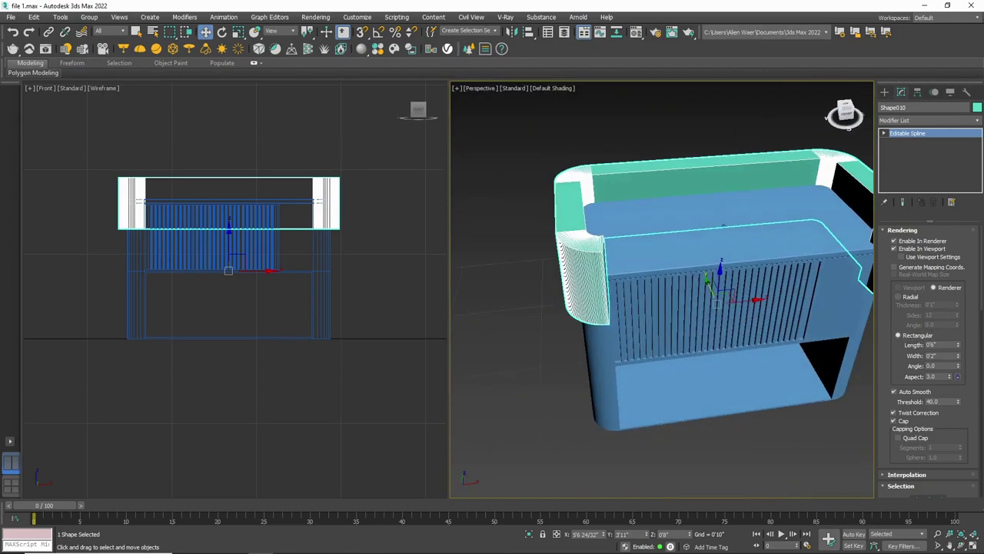
pyautogui.doubleClick(940, 345)
pyautogui.write('1.5')
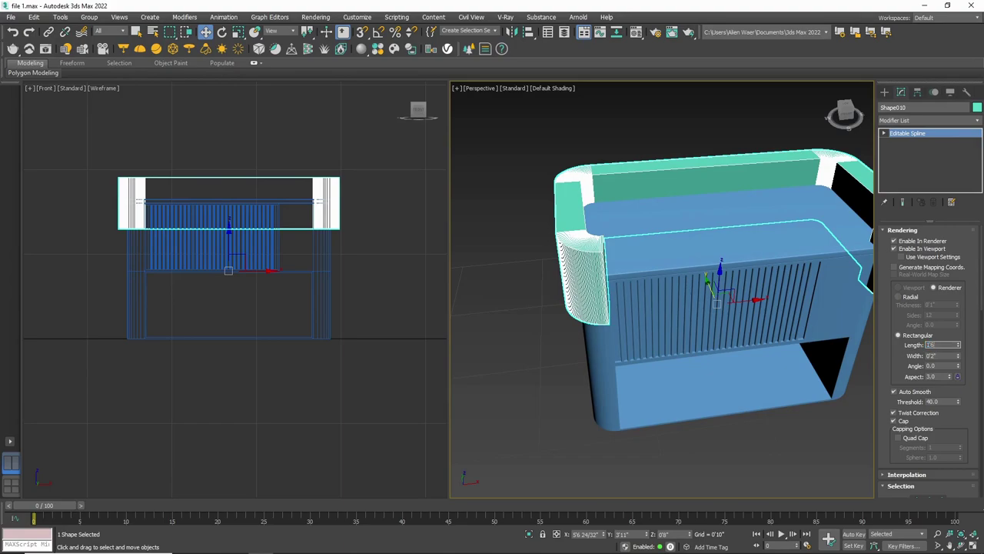
pyautogui.write('1\'6"')
pyautogui.press('Return')
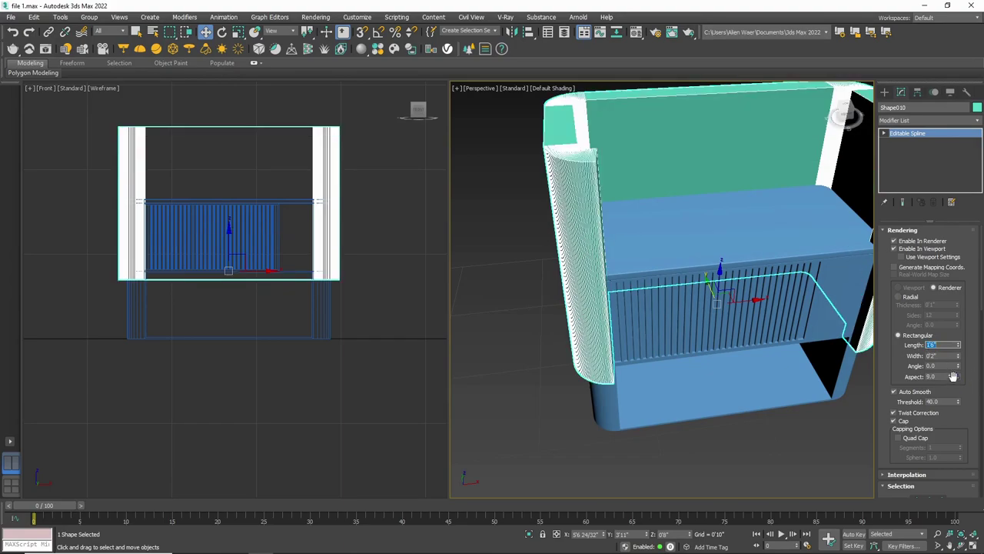
pyautogui.doubleClick(945, 356)
pyautogui.write('0 3/16')
pyautogui.press('Return')
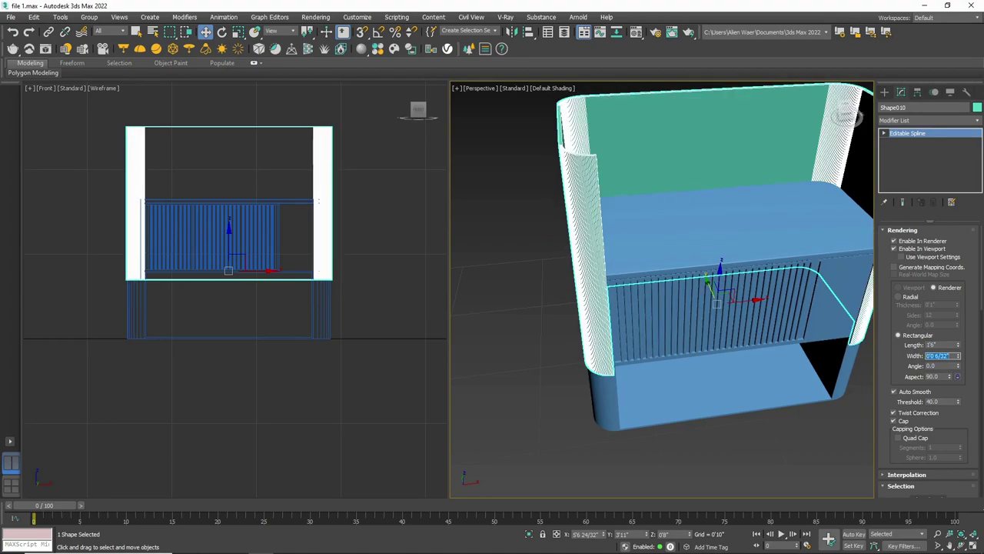
# In the Front view, lower the band around the cabinet body and raise the cabinet parts slightly.
pyautogui.rightClick(359, 201)
pyautogui.moveTo(228, 229); pyautogui.dragTo(226, 296)
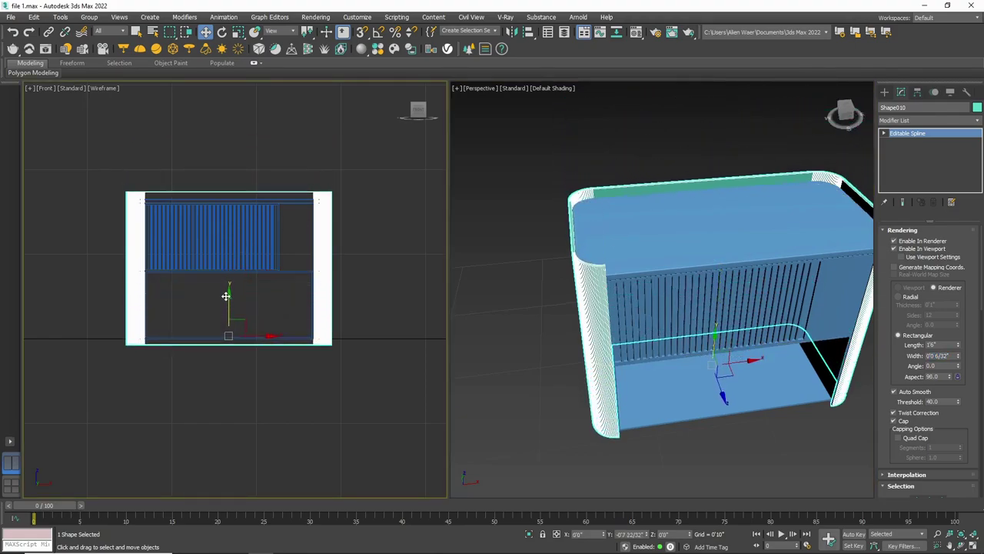
pyautogui.moveTo(355, 166); pyautogui.dragTo(117, 314)
pyautogui.moveTo(229, 221); pyautogui.dragTo(229, 214)
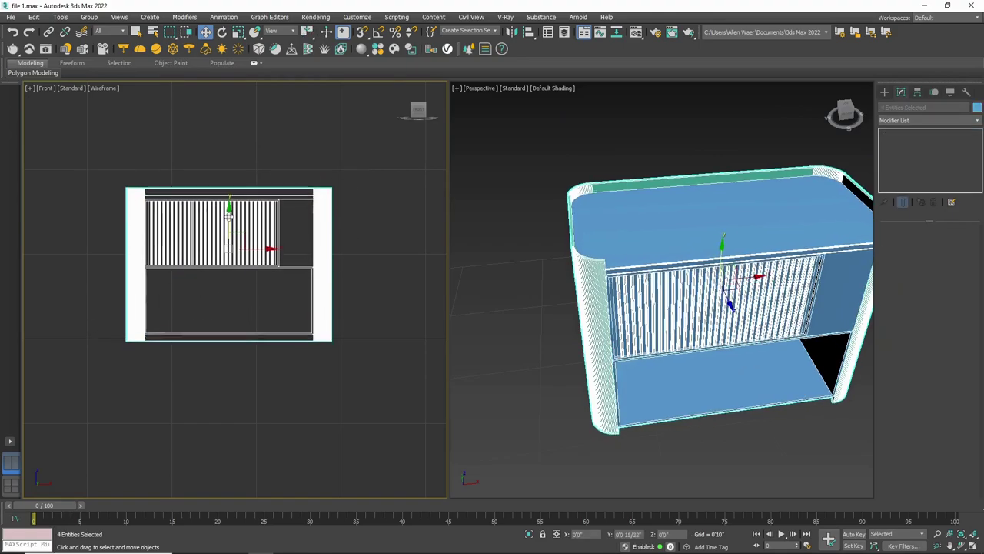
# Switch the left viewport to a Top view and select the teal trim band.
pyautogui.click(530, 367)
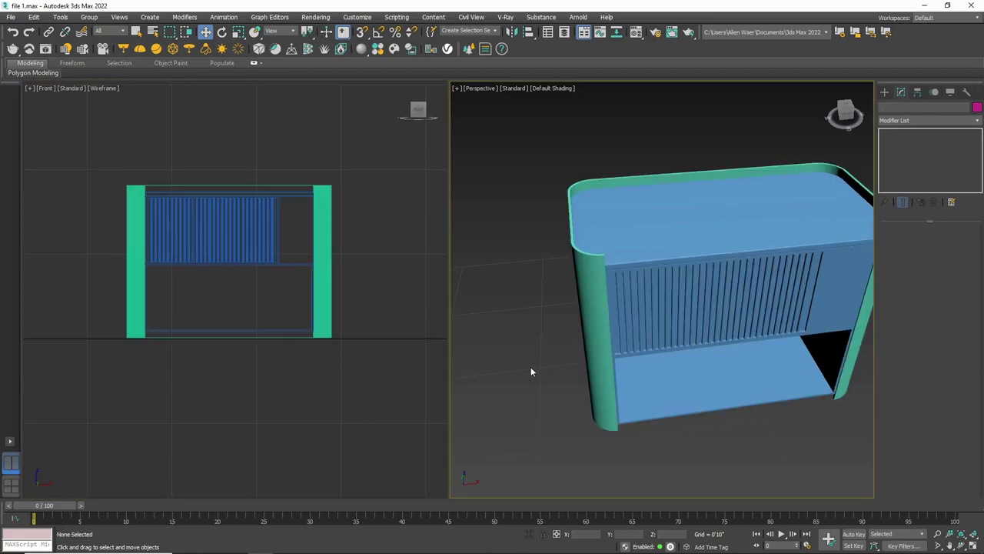
pyautogui.scroll(-3, 525, 320)
pyautogui.scroll(2, 692, 281)
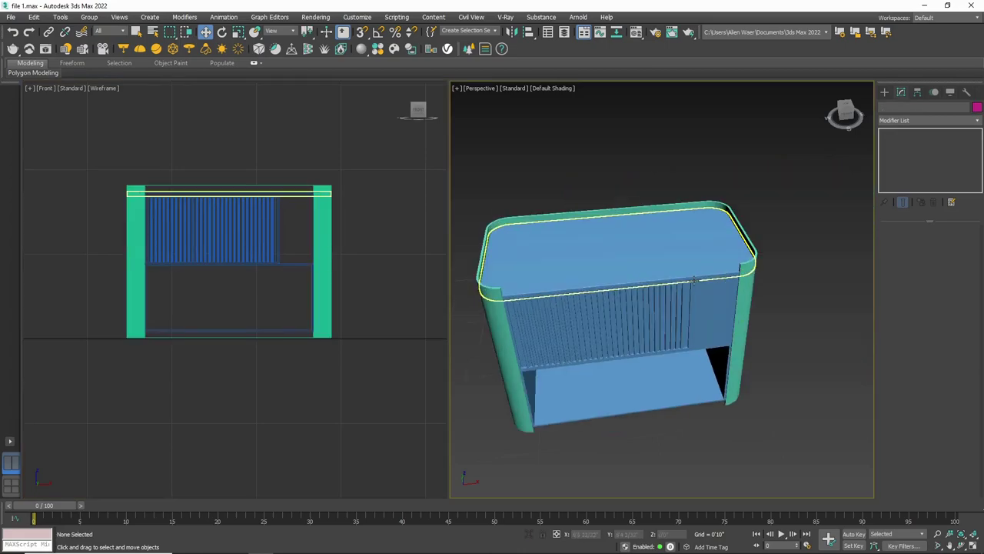
pyautogui.click(371, 184)
pyautogui.press('t')
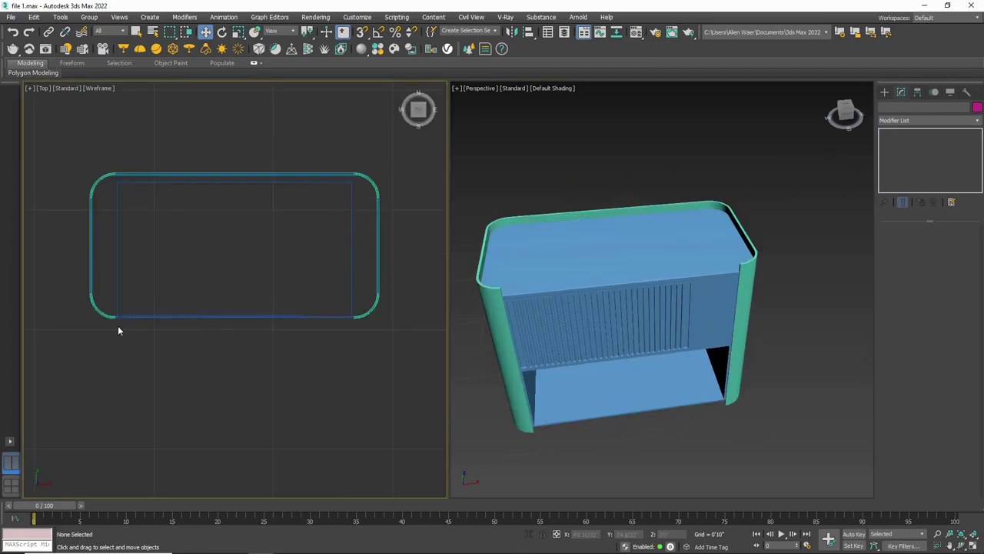
pyautogui.scroll(4, 118, 325)
pyautogui.scroll(2, 127, 331)
pyautogui.scroll(2, 133, 336)
pyautogui.click(143, 332)
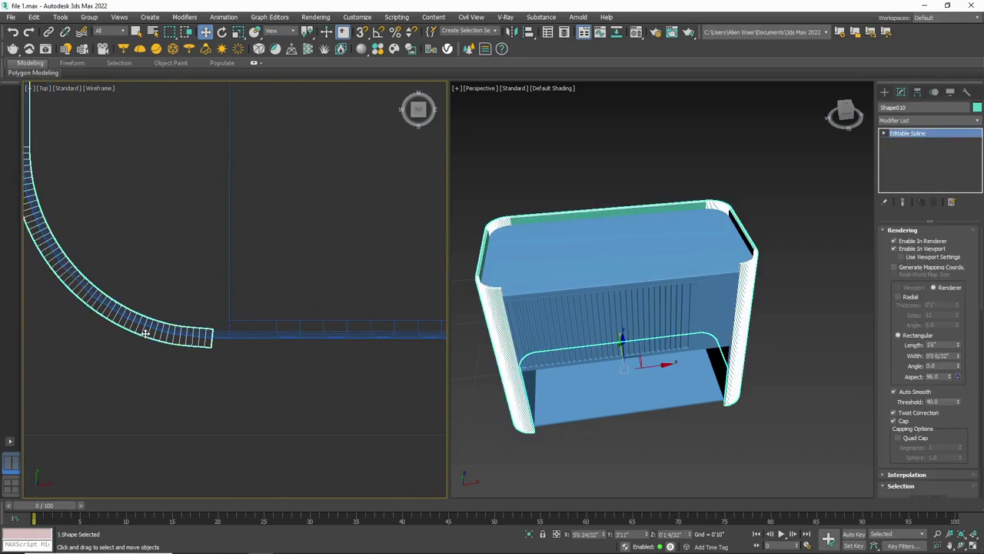
pyautogui.scroll(-2, 146, 333)
pyautogui.scroll(-2, 153, 332)
pyautogui.scroll(-2, 184, 333)
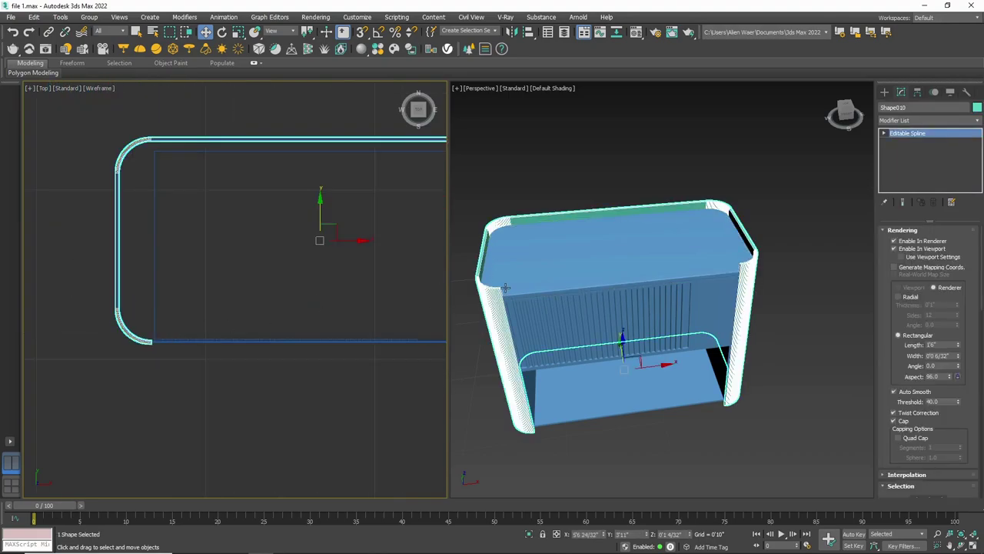
pyautogui.scroll(5, 588, 176)
# Orbit down onto the cabinet top, then reselect the trim band and frame it.
pyautogui.click(636, 131)
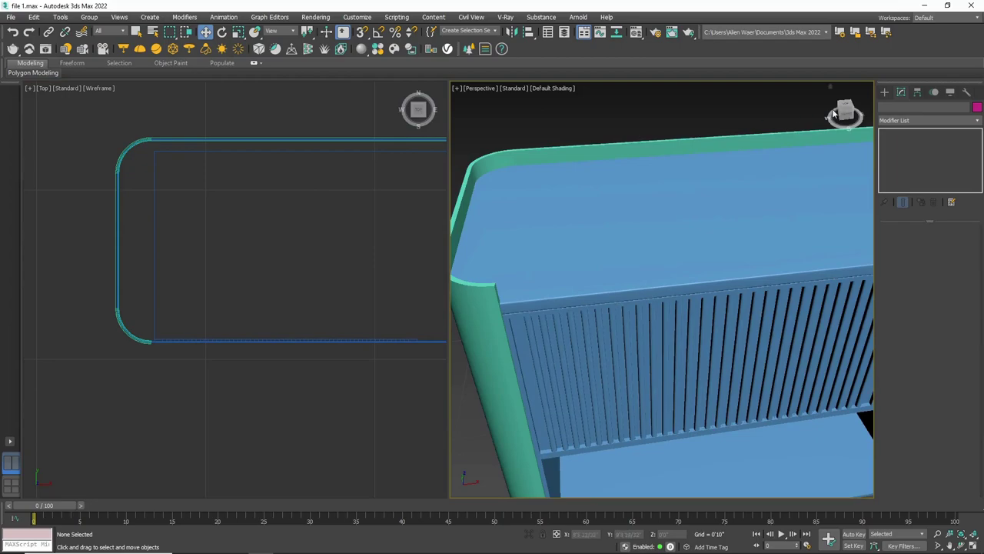
pyautogui.moveTo(844, 114); pyautogui.dragTo(684, 167)
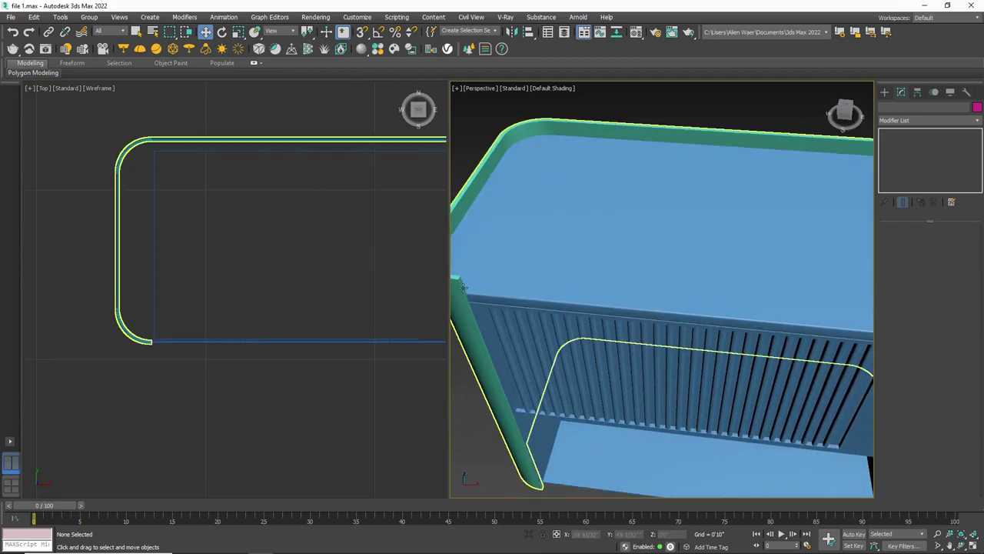
pyautogui.scroll(3, 467, 294)
pyautogui.click(136, 339)
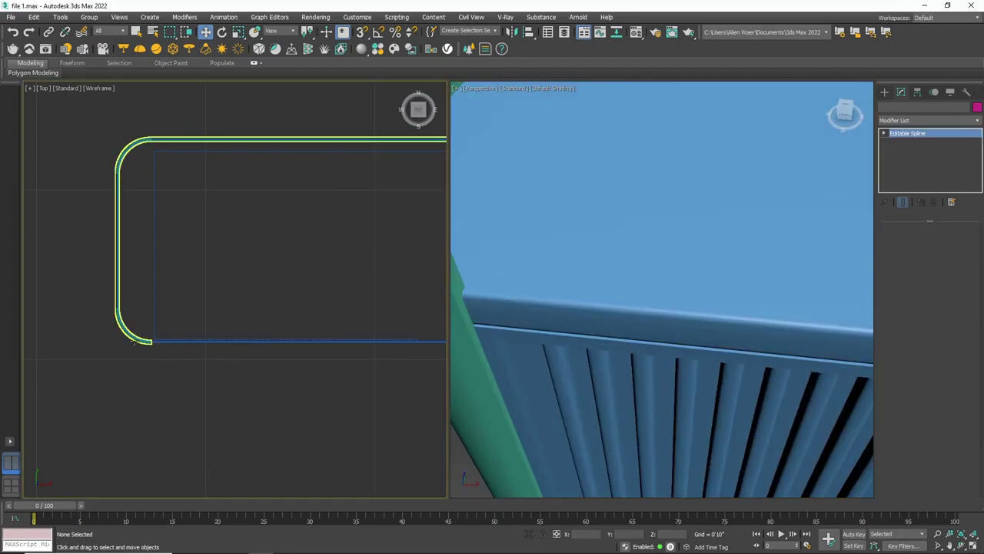
pyautogui.press('z')
pyautogui.scroll(-2, 220, 285)
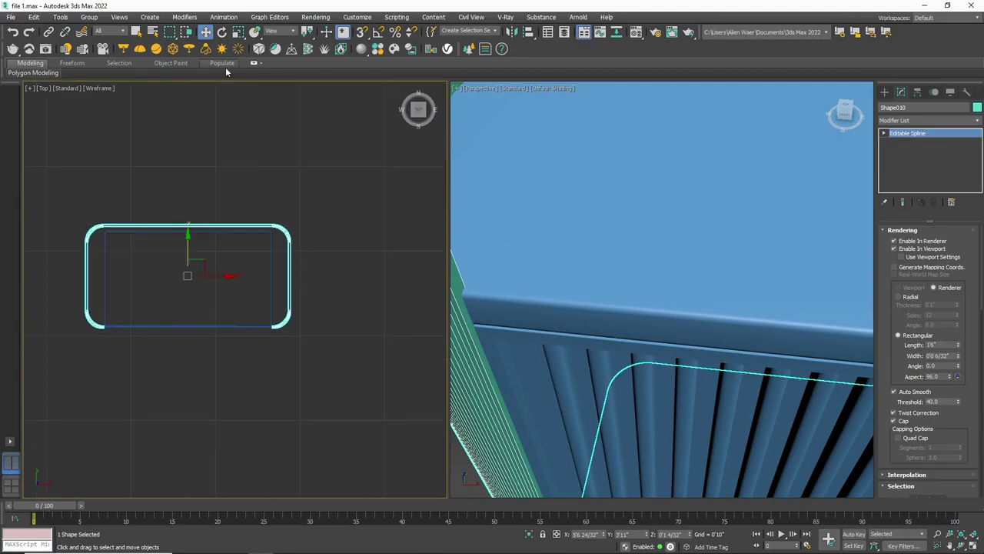
# Uniformly scale the band to about 103%, deselect it and return the left view to Front.
pyautogui.click(238, 32)
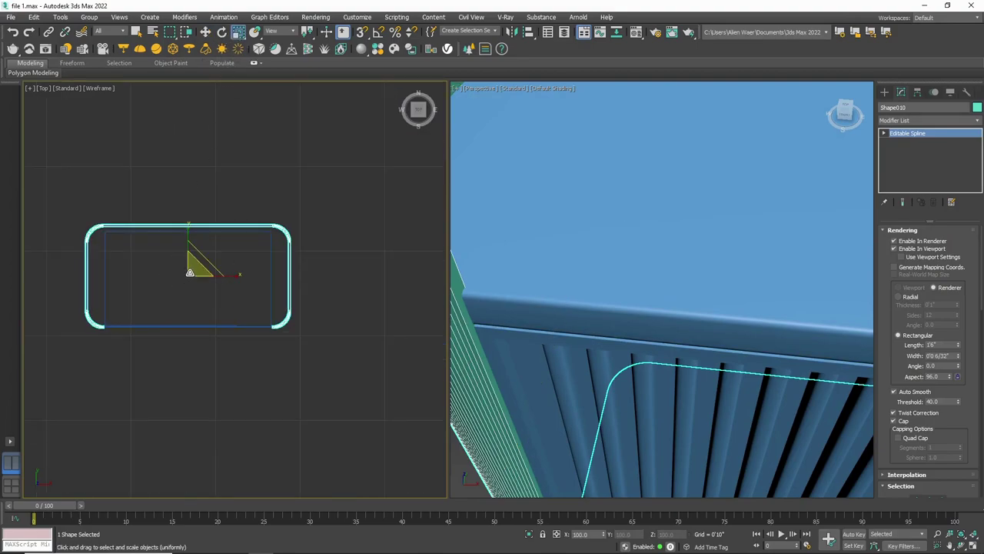
pyautogui.moveTo(190, 272); pyautogui.dragTo(192, 275)
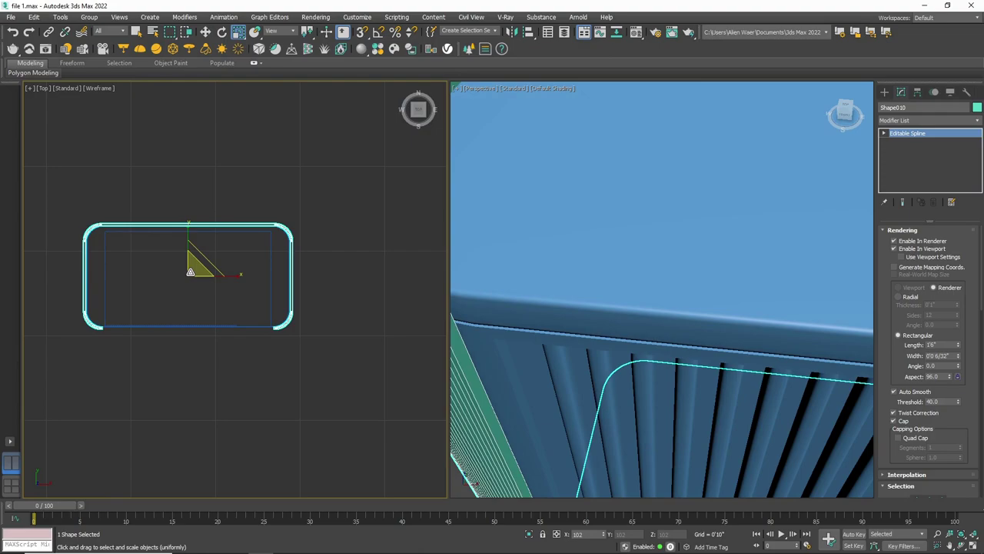
pyautogui.click(373, 318)
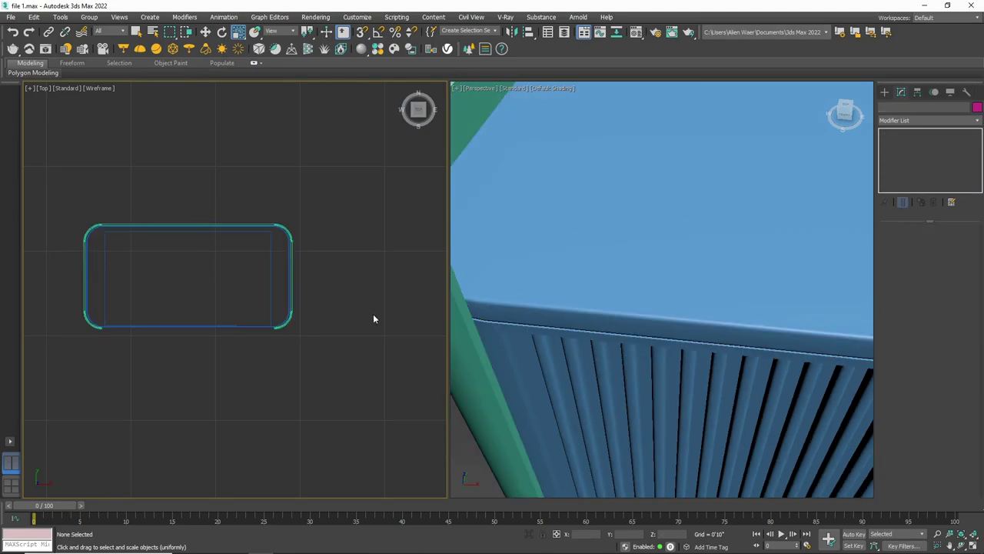
pyautogui.scroll(-10, 820, 163)
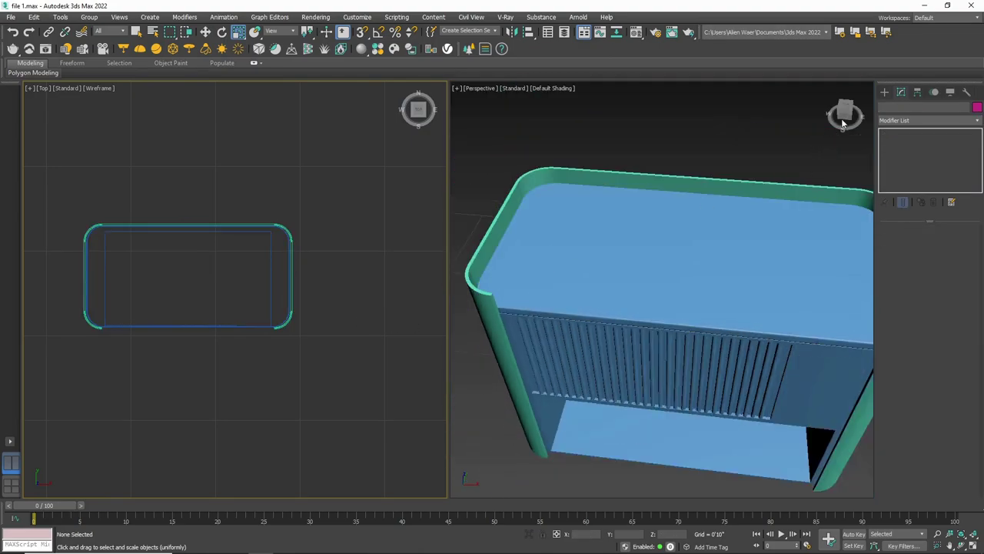
pyautogui.moveTo(844, 123); pyautogui.dragTo(834, 112)
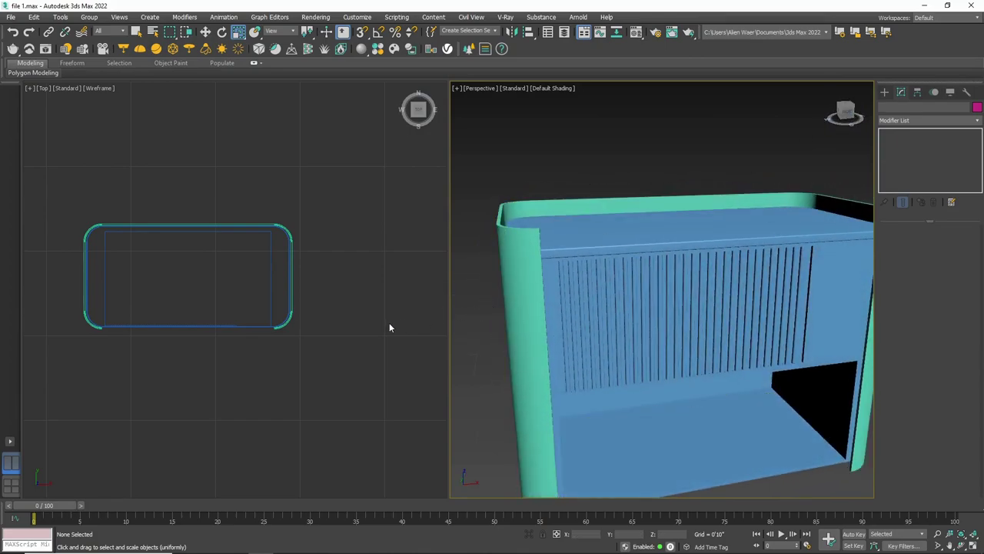
pyautogui.scroll(-2, 389, 322)
pyautogui.moveTo(359, 308); pyautogui.dragTo(440, 332, button='middle')
pyautogui.scroll(2, 277, 316)
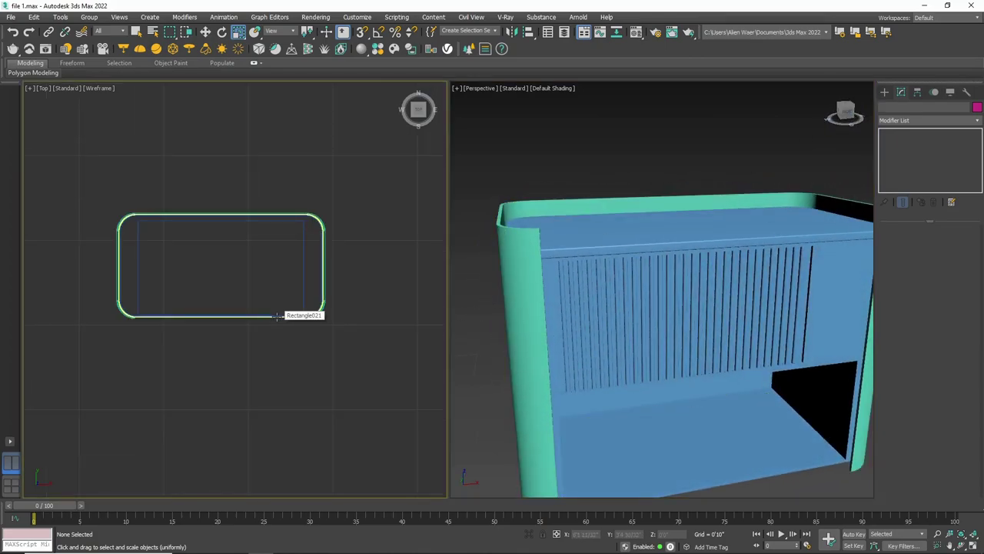
pyautogui.press('f')
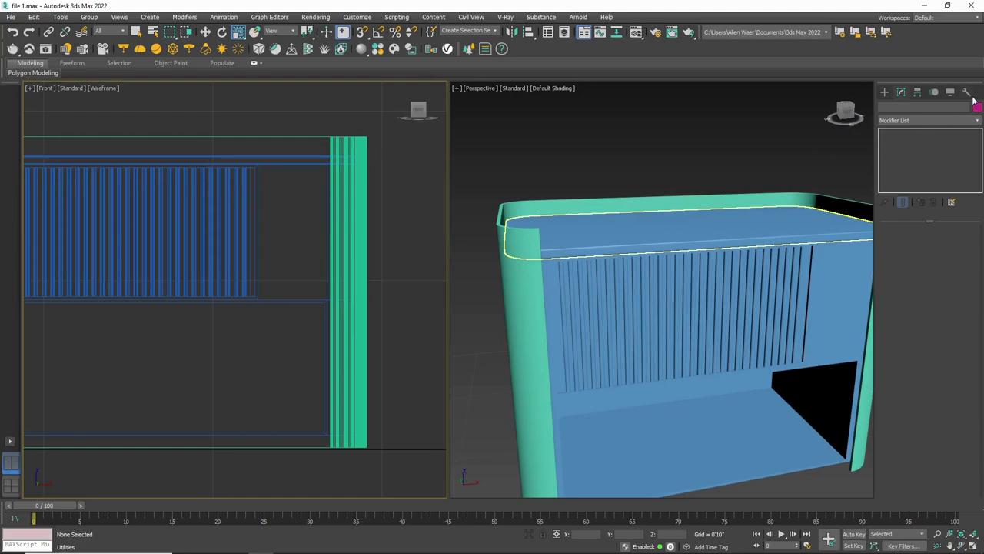
# Draw a thin rectangle, Rectangle022, right of the cabinet with viewport rendering disabled.
pyautogui.click(884, 93)
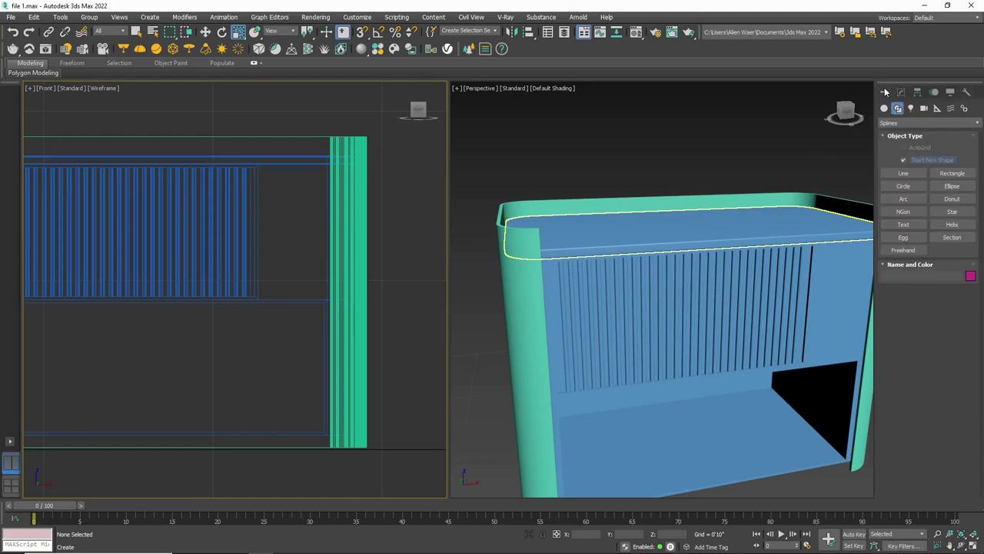
pyautogui.click(952, 173)
pyautogui.scroll(-2, 179, 267)
pyautogui.scroll(2, 262, 249)
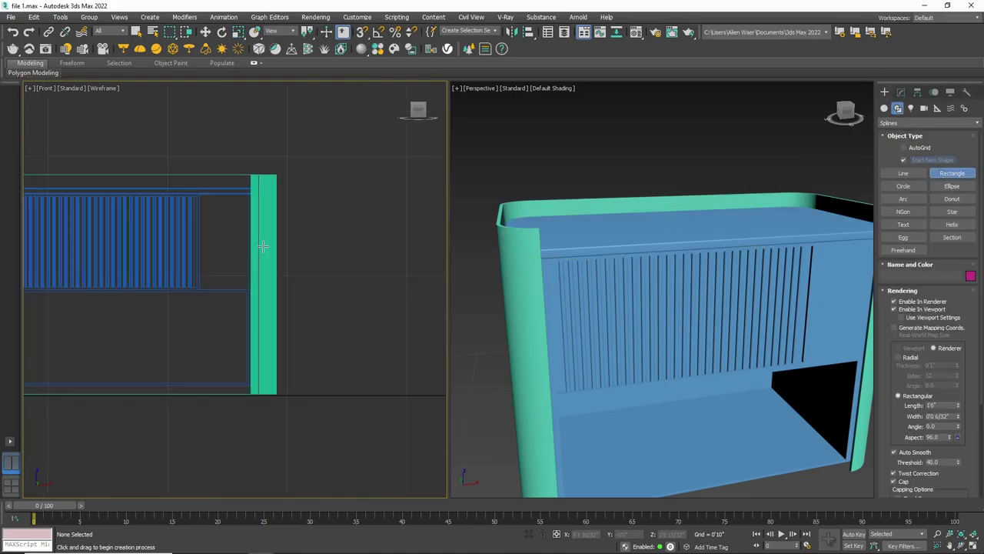
pyautogui.moveTo(299, 227); pyautogui.dragTo(406, 241)
pyautogui.scroll(2, 372, 247)
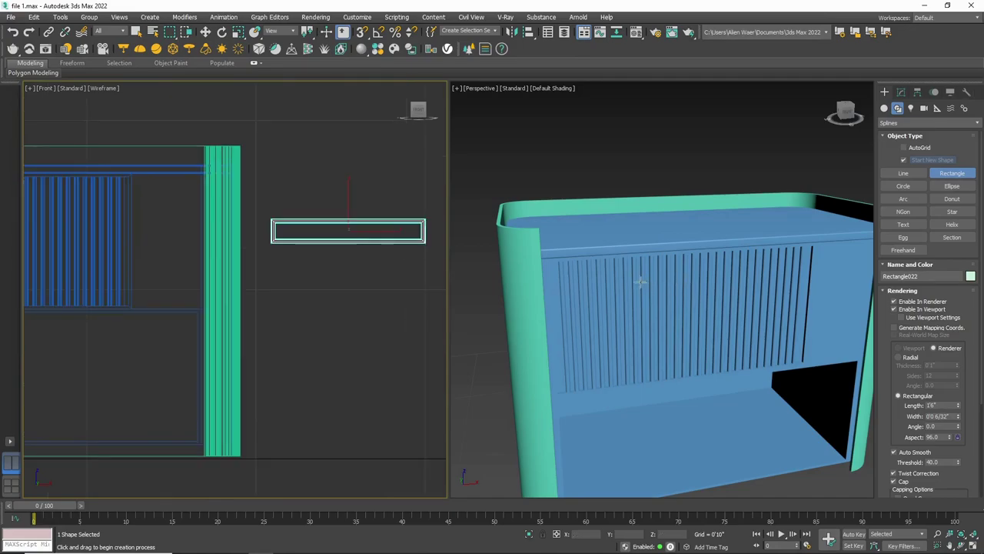
pyautogui.scroll(-5, 631, 281)
pyautogui.scroll(2, 692, 285)
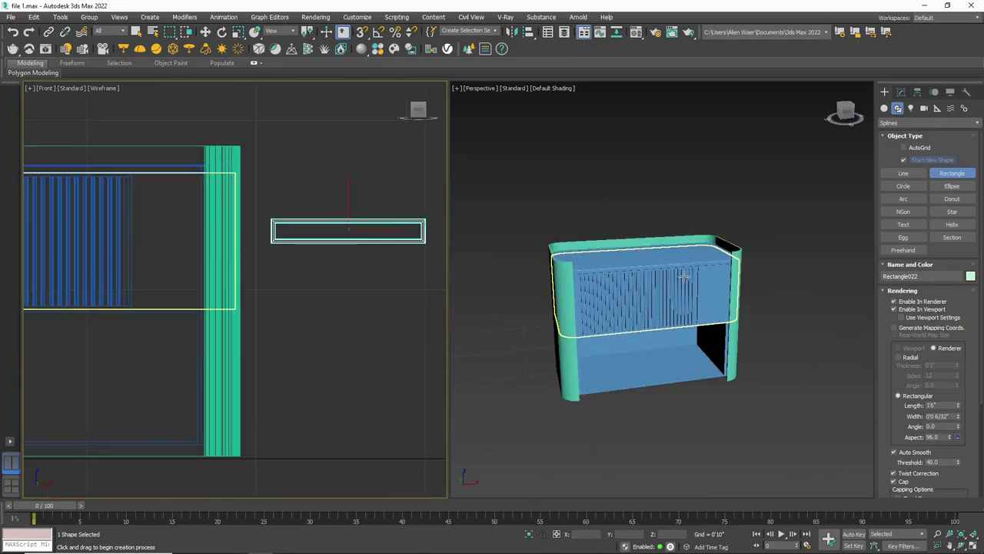
pyautogui.click(895, 309)
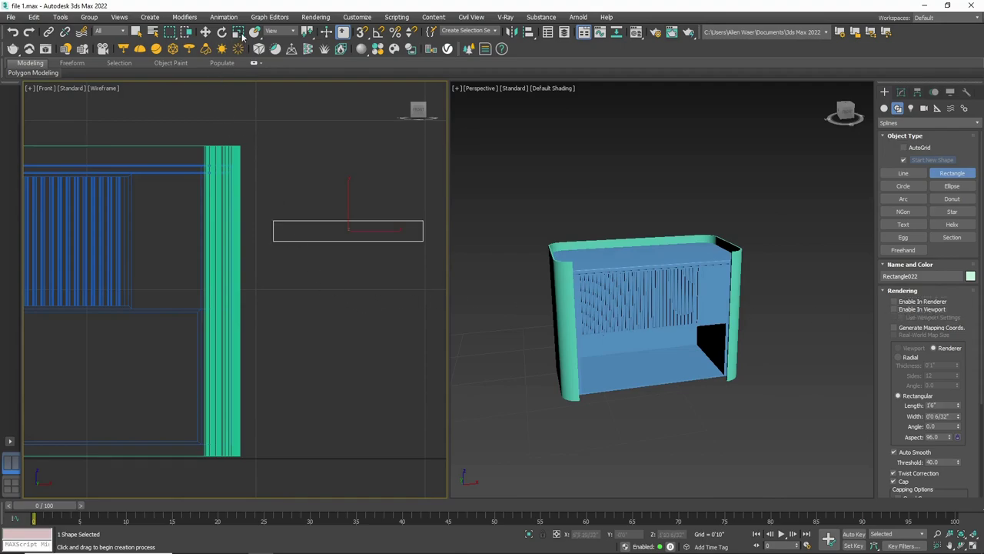
# Move Rectangle022 back in depth in the Top view.
pyautogui.click(205, 32)
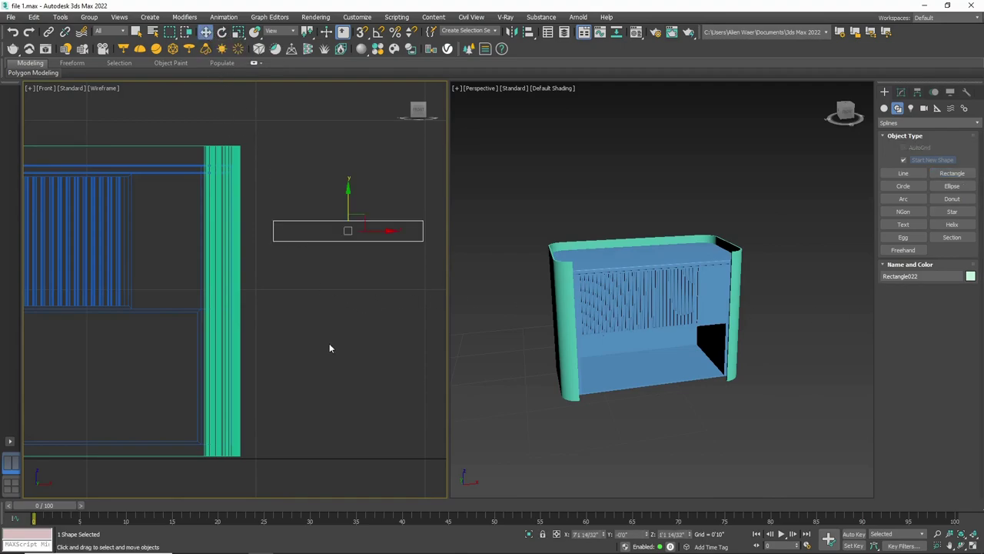
pyautogui.press('t')
pyautogui.scroll(-5, 195, 279)
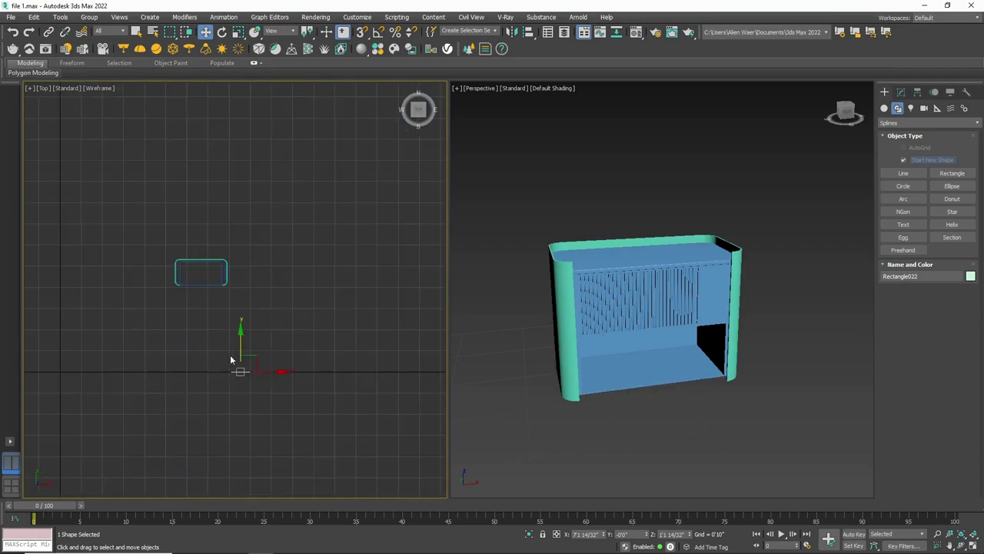
pyautogui.moveTo(240, 346); pyautogui.dragTo(247, 274)
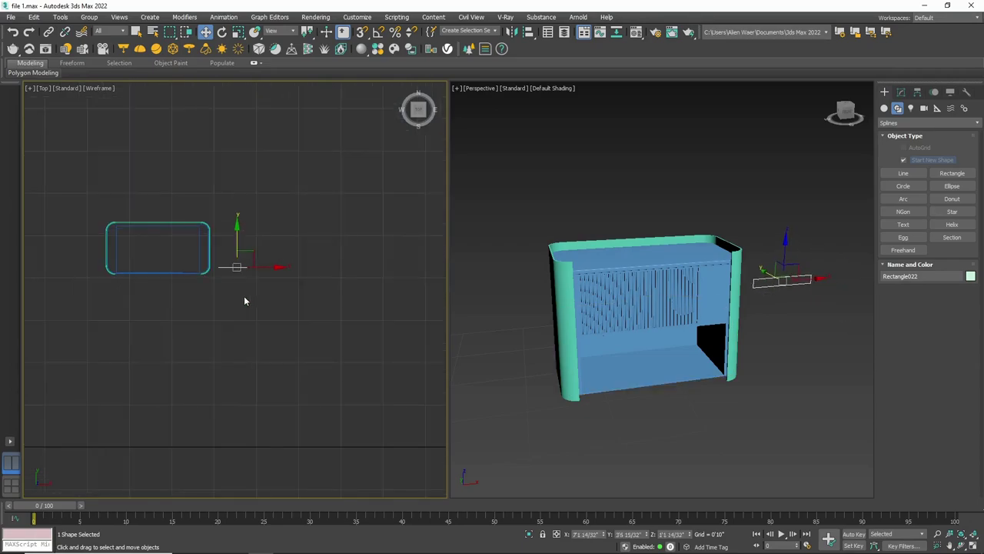
# Round Rectangle22's corners with the corner radius, then reduce the rounding slightly.
pyautogui.press('f')
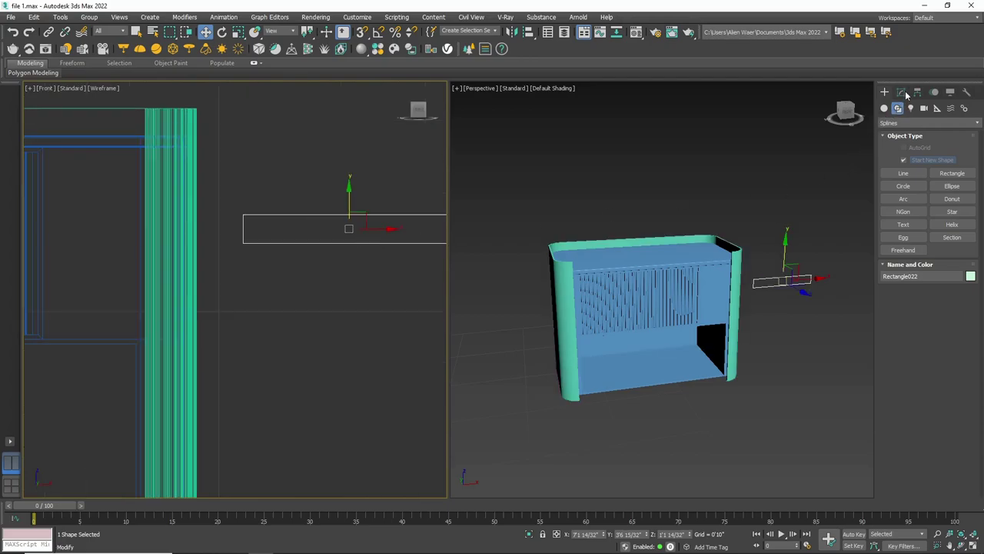
pyautogui.click(901, 91)
pyautogui.scroll(-2, 135, 263)
pyautogui.scroll(2, 346, 227)
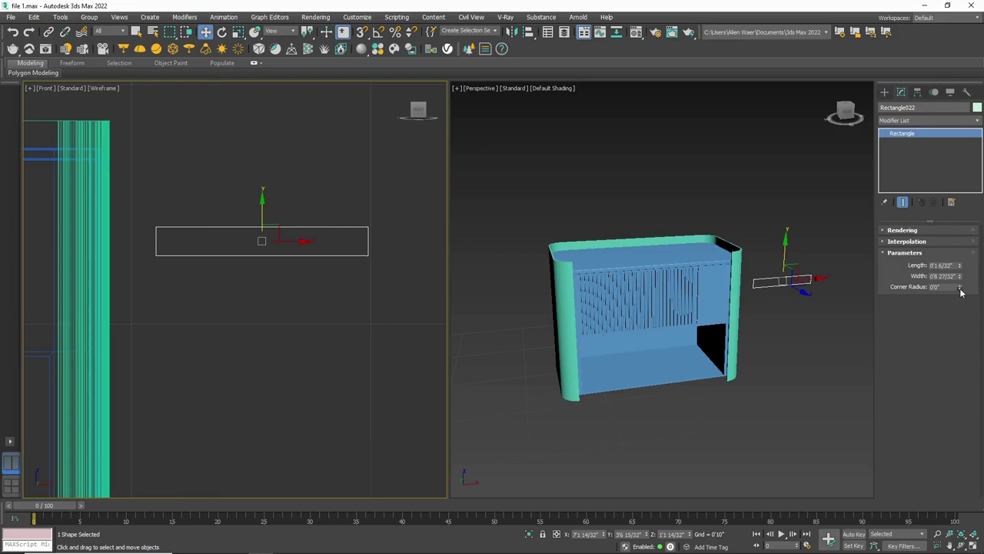
pyautogui.moveTo(959, 287); pyautogui.dragTo(960, 263)
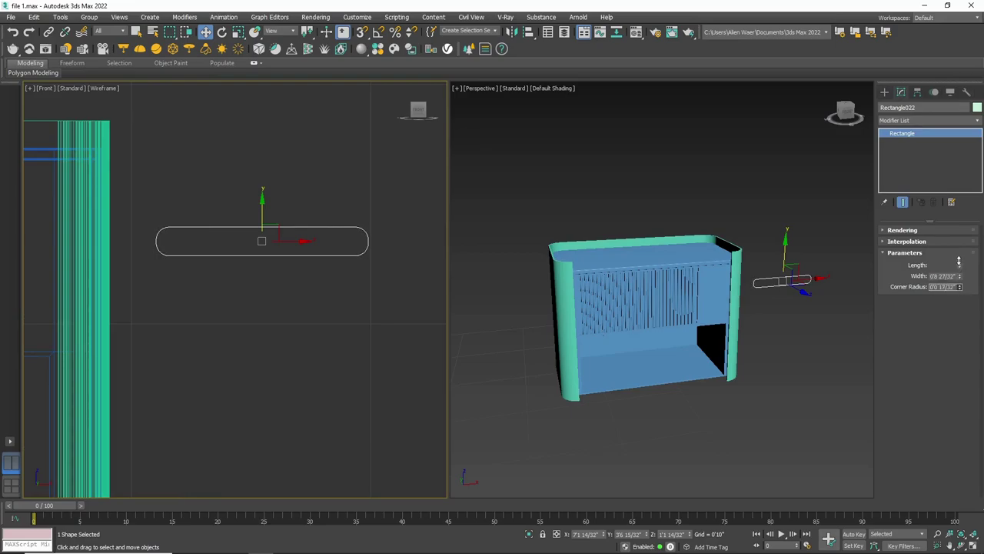
pyautogui.scroll(5, 170, 249)
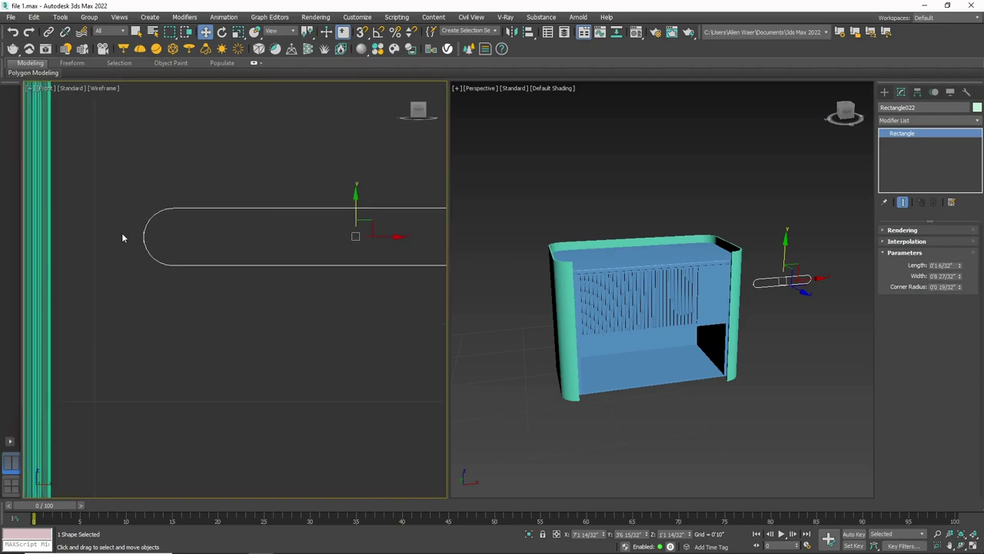
pyautogui.scroll(4, 122, 232)
pyautogui.scroll(3, 160, 235)
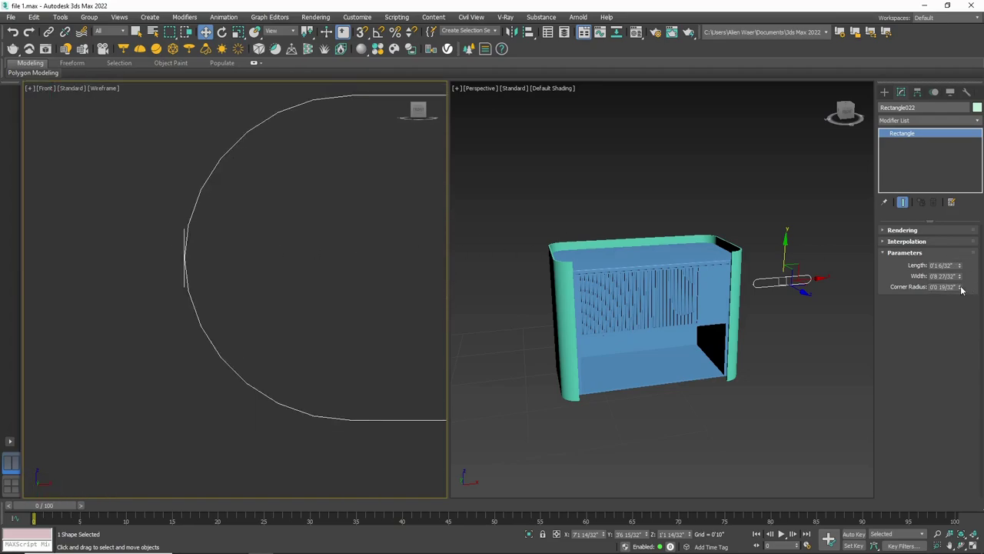
pyautogui.moveTo(959, 291); pyautogui.dragTo(960, 296)
pyautogui.scroll(-3, 132, 220)
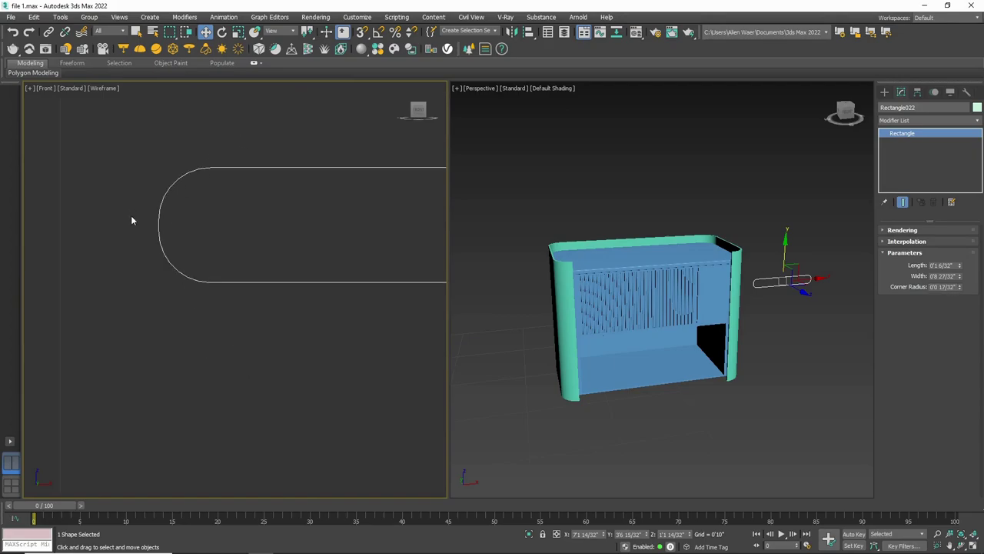
pyautogui.scroll(3, 769, 277)
pyautogui.scroll(5, 767, 258)
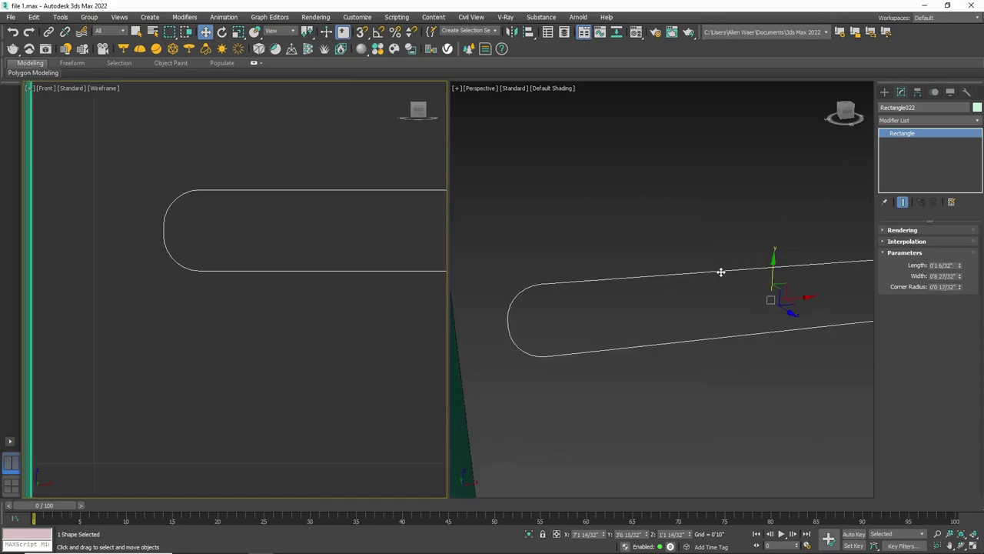
pyautogui.scroll(-3, 721, 271)
# Extrude the rounded outline 0'0 16/32" into a solid bar and convert it to Editable Poly.
pyautogui.click(924, 120)
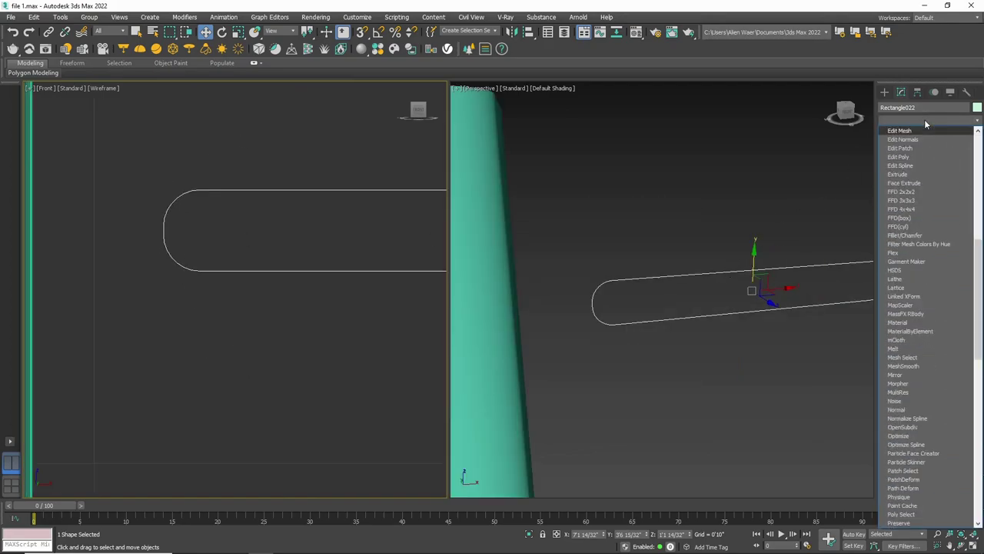
pyautogui.click(911, 133)
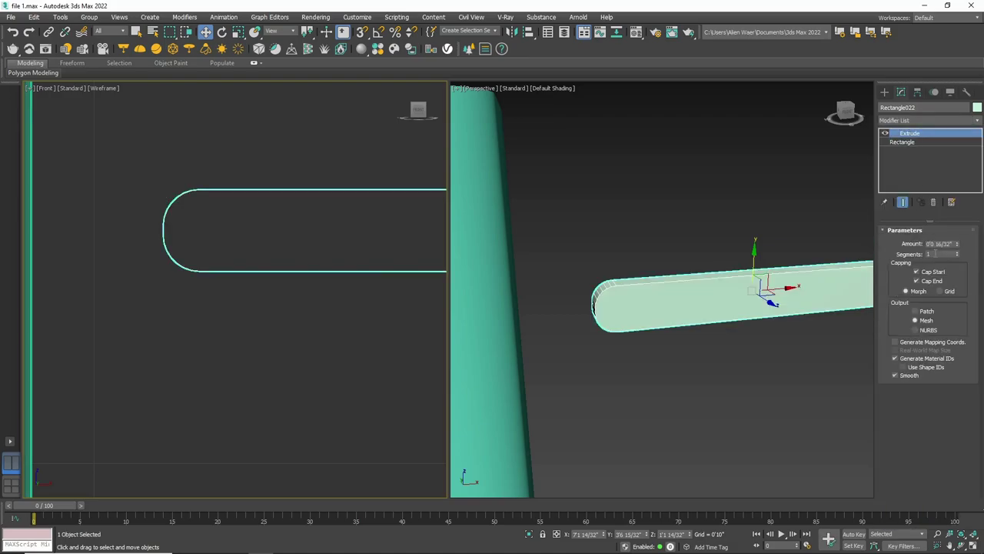
pyautogui.scroll(-2, 641, 226)
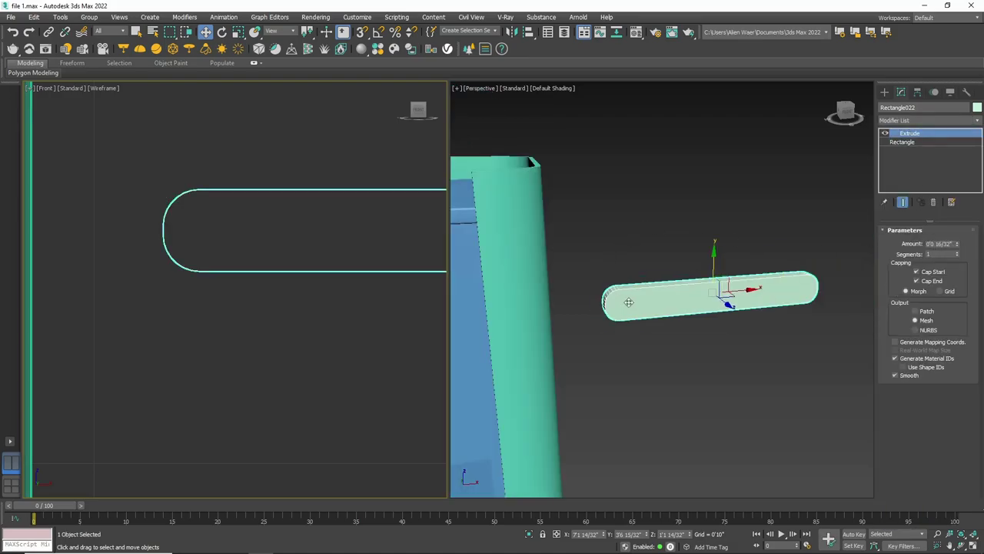
pyautogui.scroll(1, 659, 307)
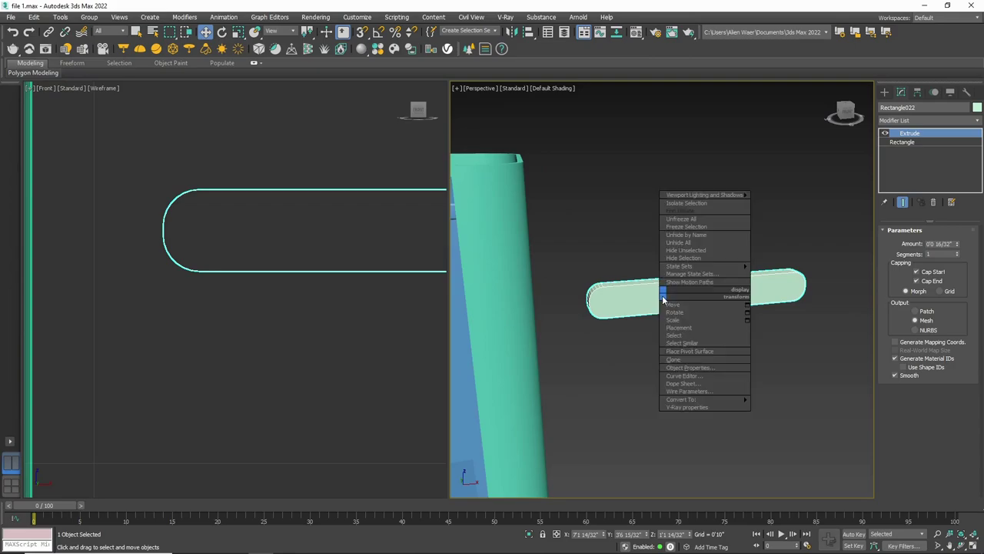
pyautogui.rightClick(662, 294)
pyautogui.moveTo(682, 399)
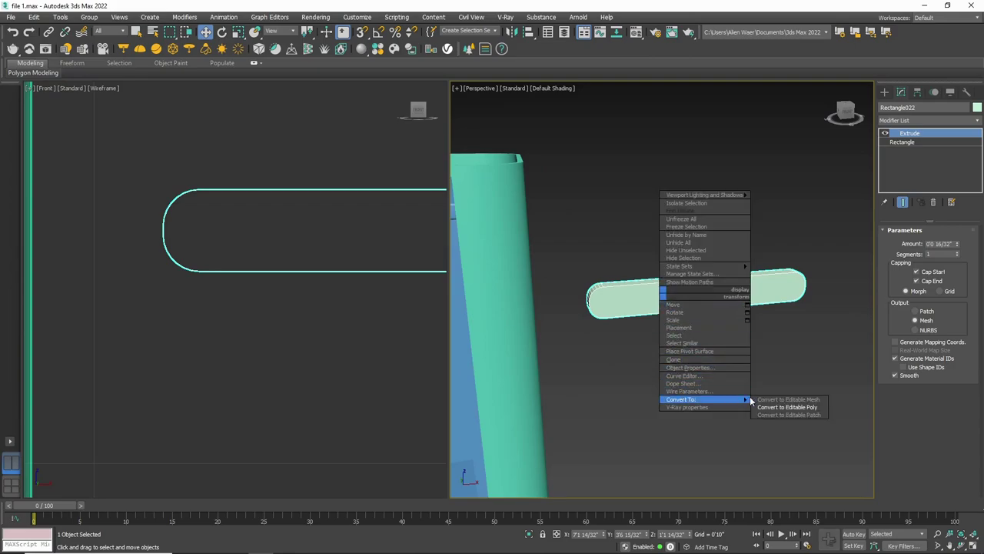
pyautogui.click(776, 407)
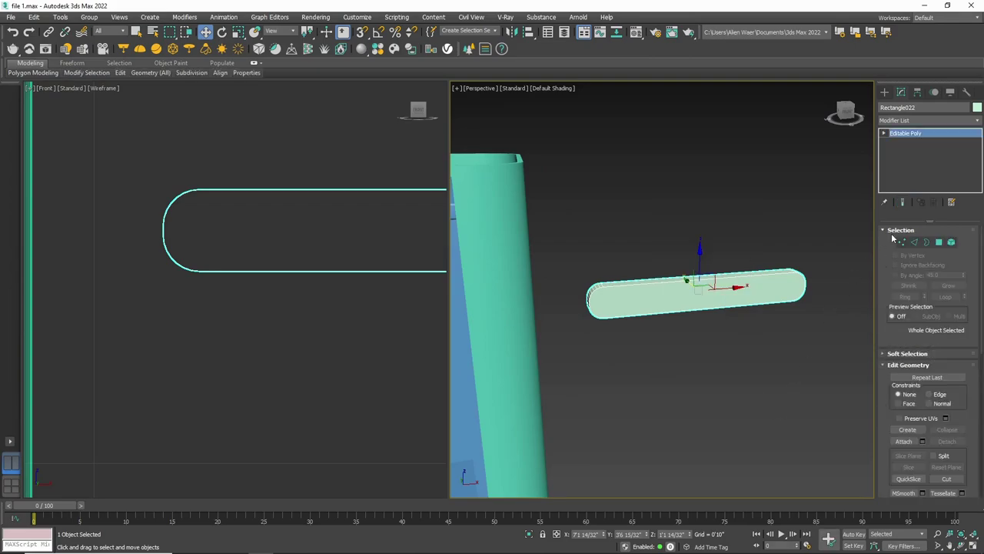
# In Edge mode, select the edges at the bar's two rounded ends.
pyautogui.click(915, 242)
pyautogui.scroll(2, 592, 297)
pyautogui.scroll(2, 592, 296)
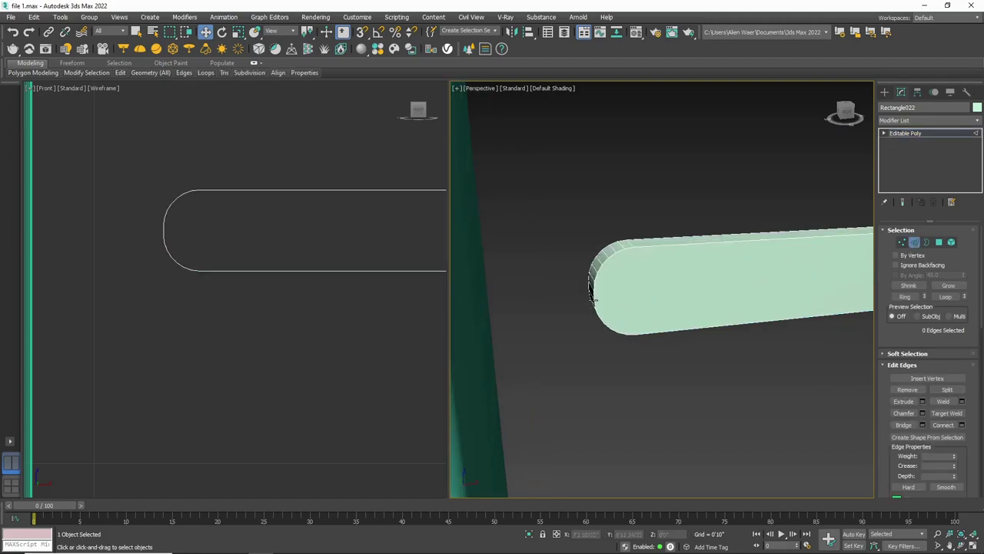
pyautogui.scroll(1, 592, 296)
pyautogui.click(592, 290)
pyautogui.scroll(-2, 594, 292)
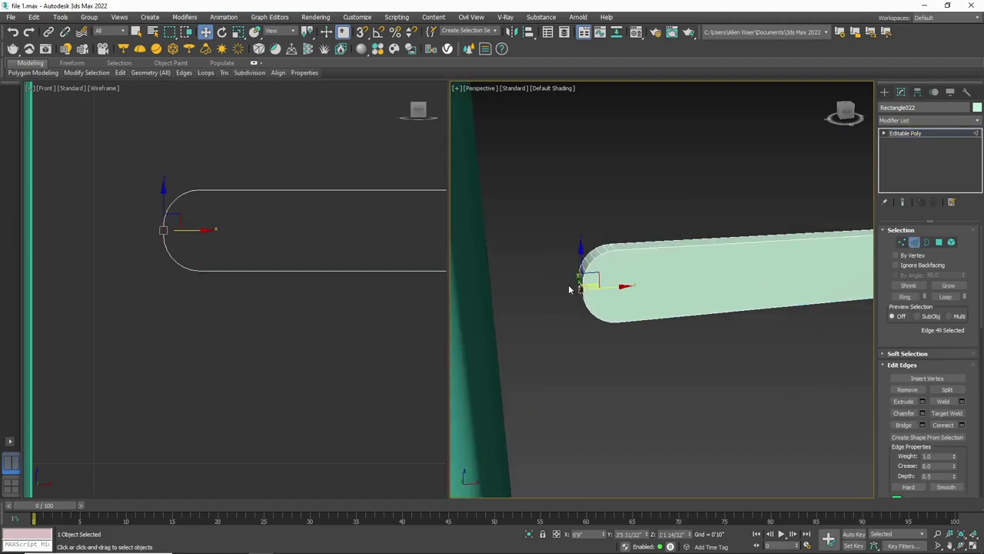
pyautogui.scroll(-3, 600, 291)
pyautogui.scroll(-2, 650, 281)
pyautogui.scroll(3, 801, 275)
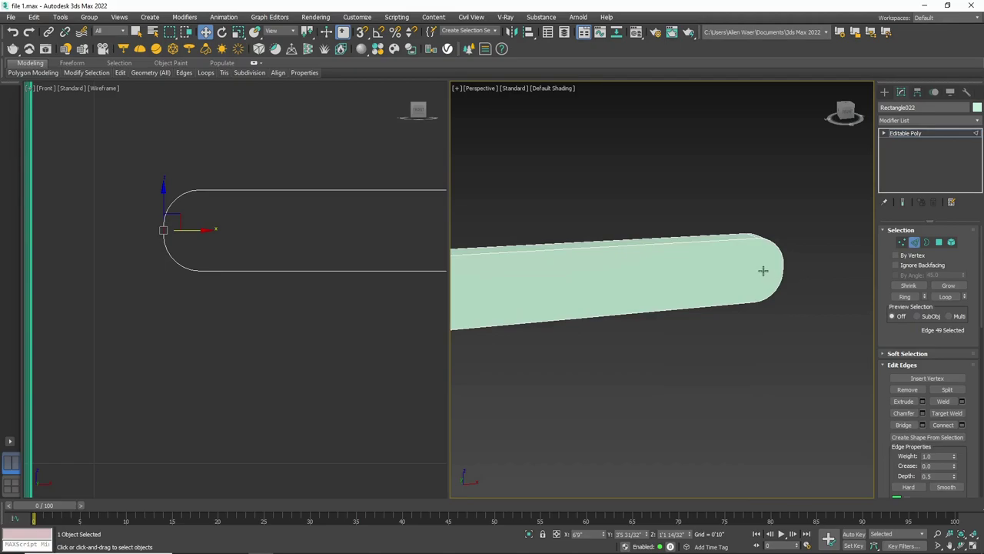
pyautogui.scroll(-3, 155, 251)
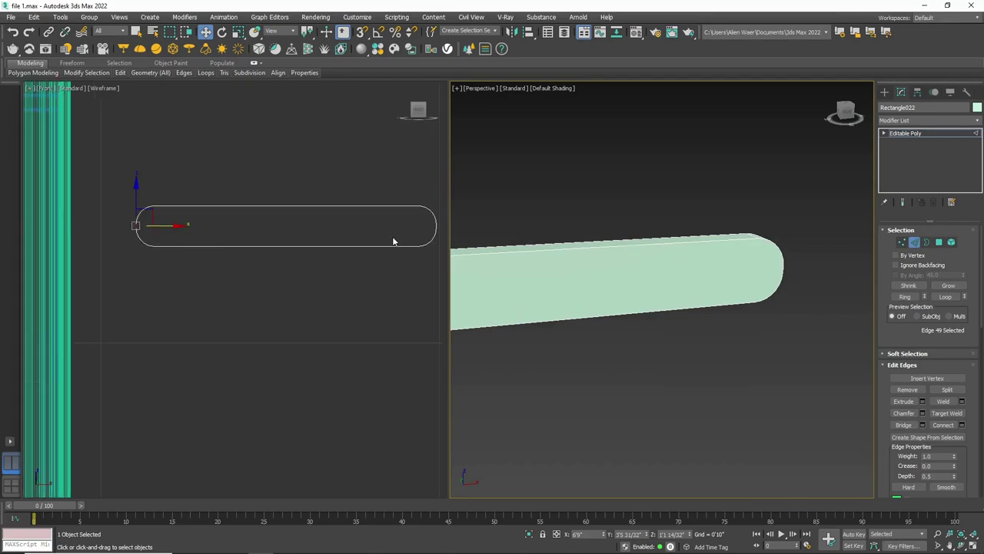
pyautogui.moveTo(279, 213); pyautogui.dragTo(233, 215, button='middle')
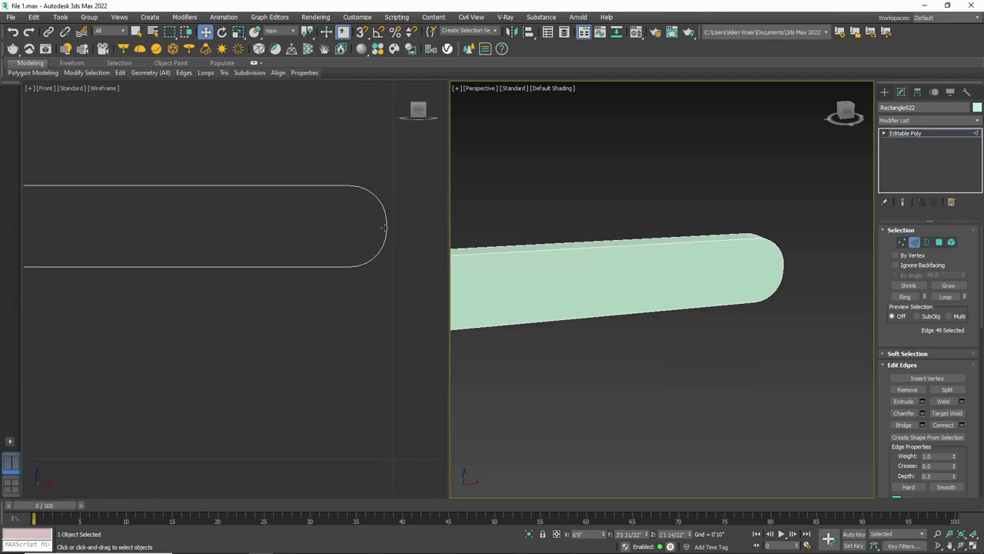
pyautogui.scroll(4, 389, 225)
pyautogui.click(389, 225)
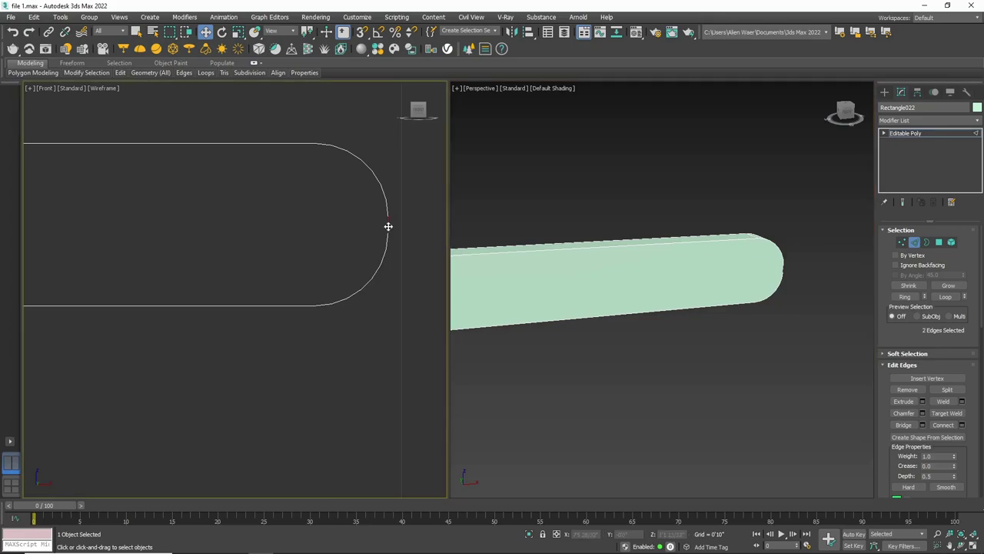
# Connect the selected edges with 1 segment, forming a lengthwise centre edge.
pyautogui.click(962, 425)
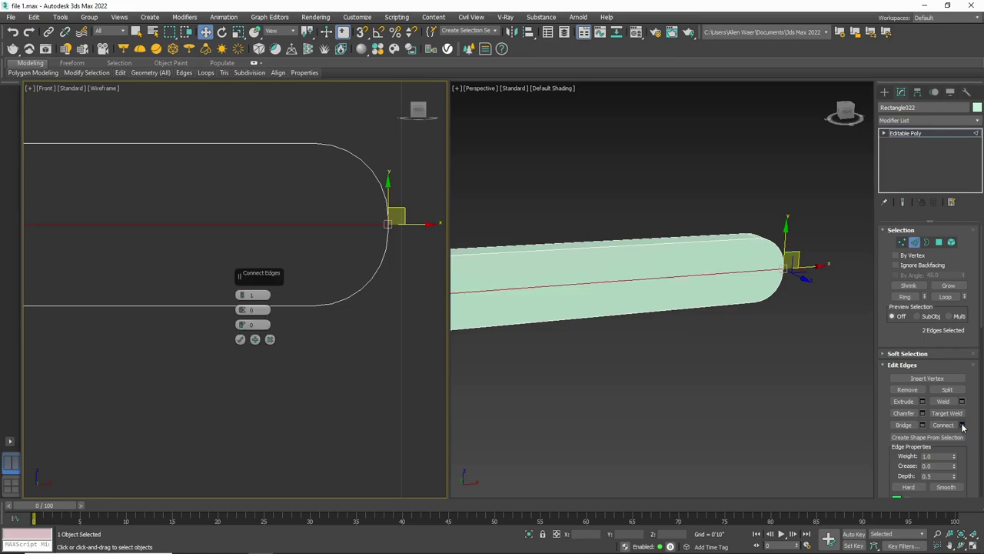
pyautogui.scroll(-2, 833, 334)
pyautogui.scroll(-3, 690, 351)
pyautogui.scroll(2, 689, 350)
pyautogui.scroll(-3, 191, 209)
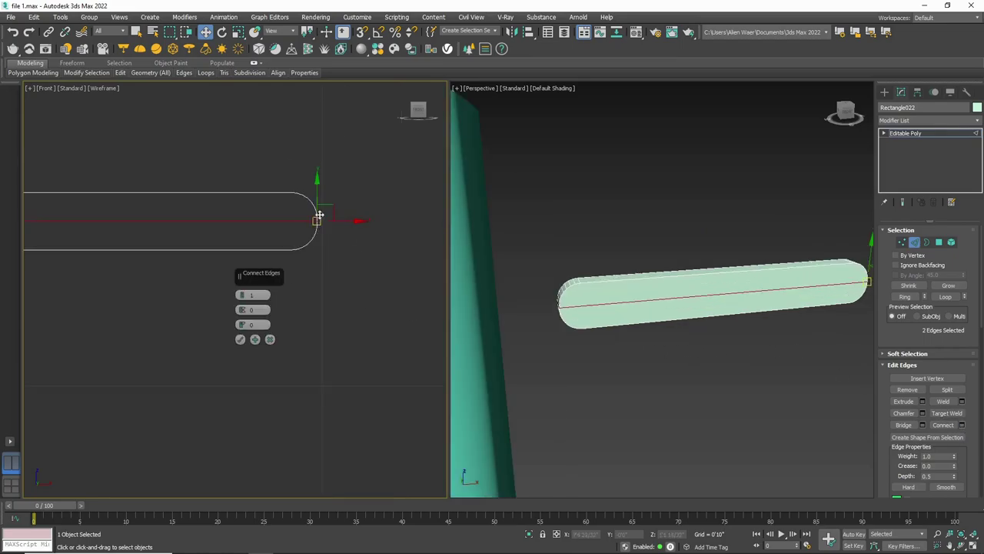
pyautogui.scroll(-3, 257, 218)
pyautogui.scroll(3, 256, 218)
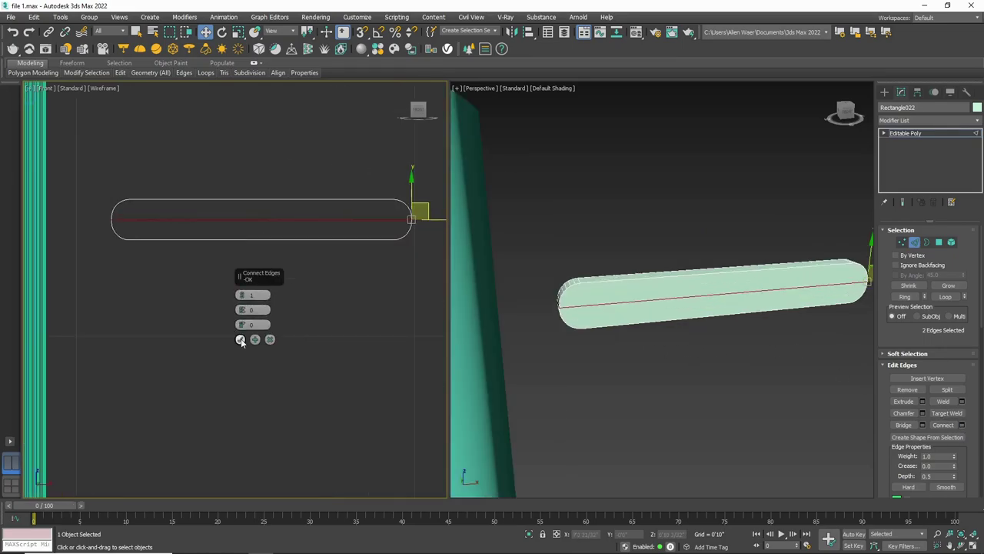
pyautogui.click(241, 340)
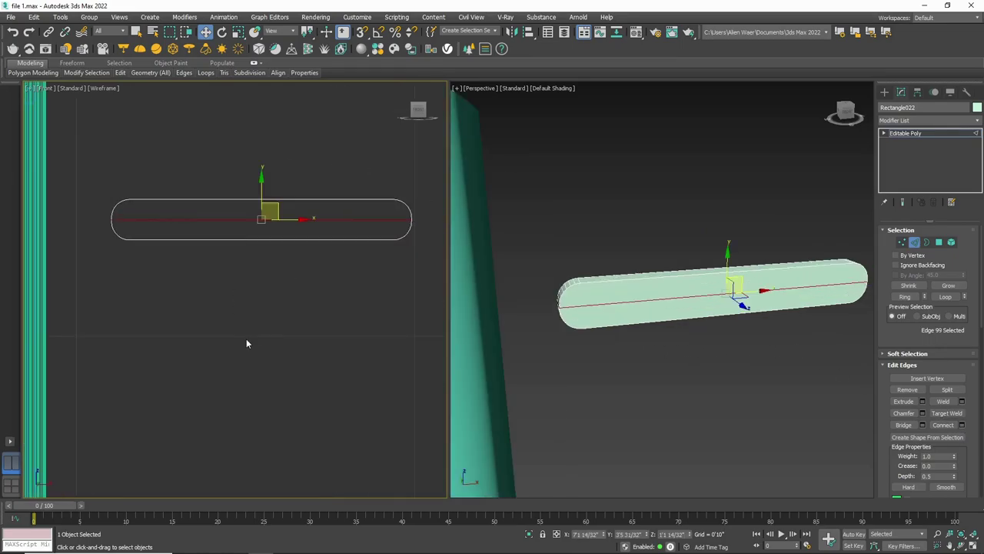
pyautogui.rightClick(734, 346)
# Nudge the bar's centre edge slightly upward in the Top view.
pyautogui.moveTo(714, 285); pyautogui.dragTo(719, 288)
pyautogui.rightClick(337, 160)
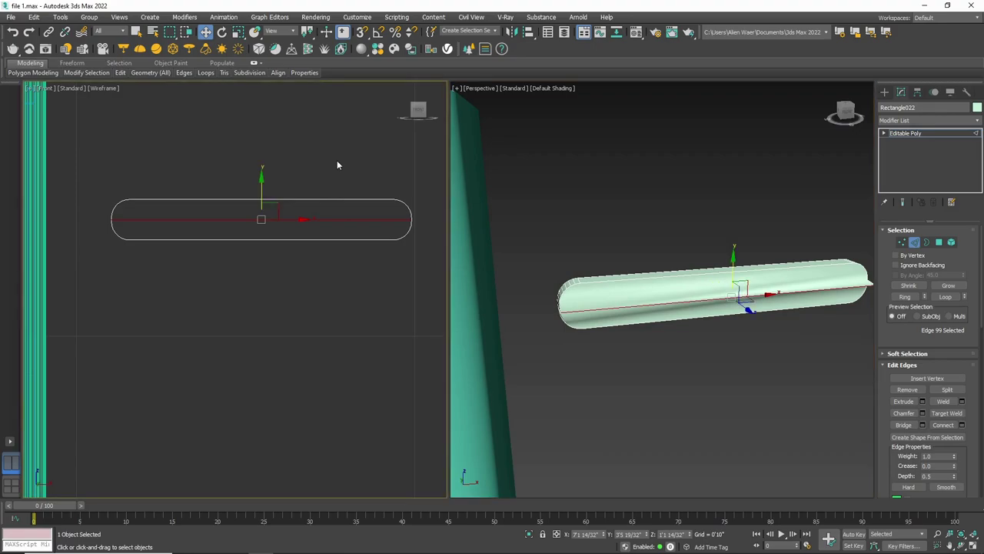
pyautogui.press('t')
pyautogui.scroll(5, 234, 265)
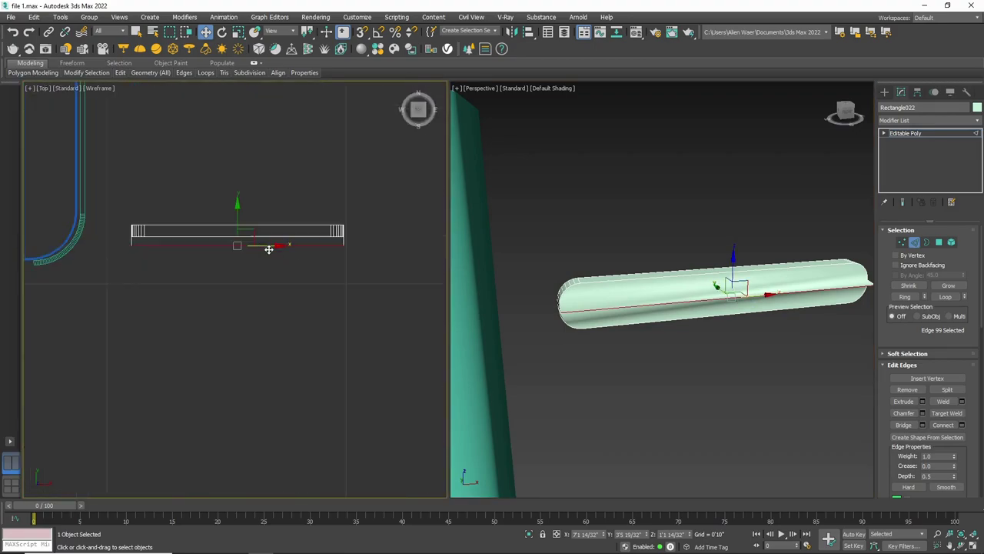
pyautogui.scroll(2, 240, 227)
pyautogui.moveTo(239, 227); pyautogui.dragTo(240, 205)
pyautogui.scroll(2, 619, 300)
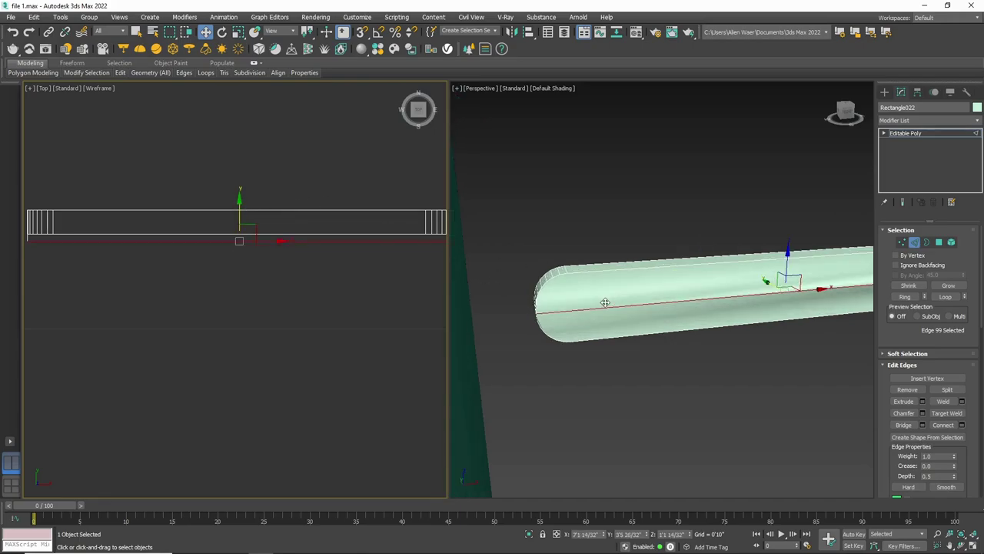
# Chamfer the centre edge by 0'0 4/32" with 4 segments.
pyautogui.click(922, 413)
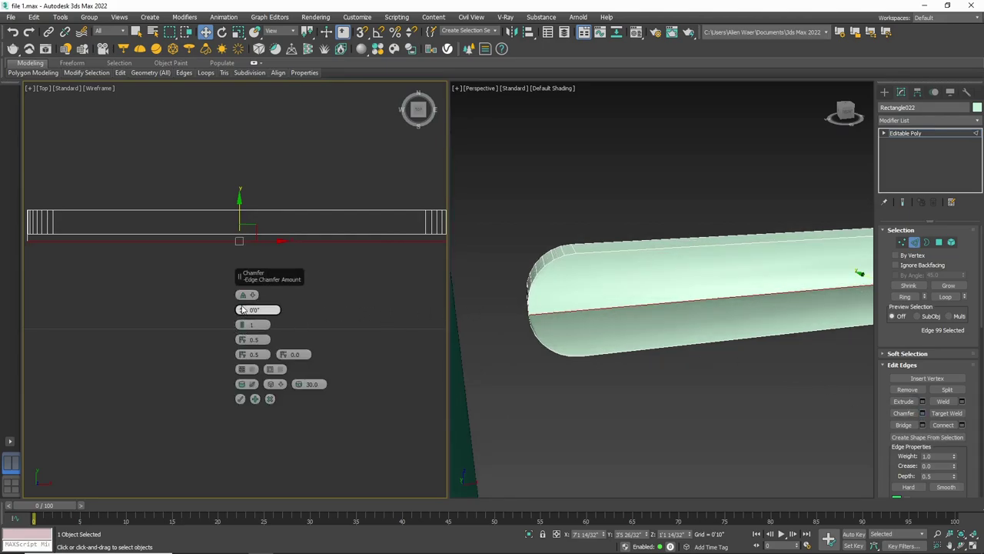
pyautogui.moveTo(242, 309); pyautogui.dragTo(243, 304)
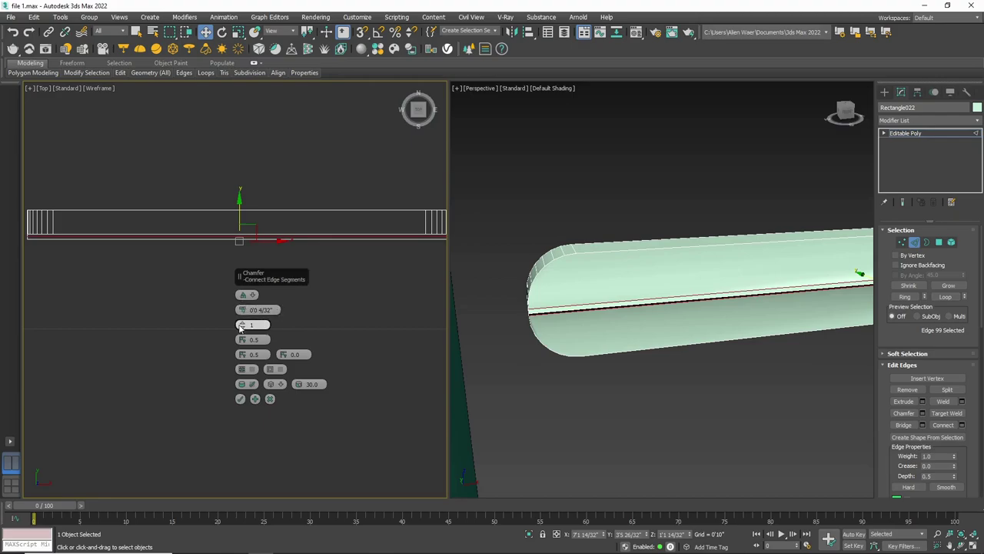
pyautogui.click(241, 325)
pyautogui.click(240, 325)
pyautogui.click(241, 325)
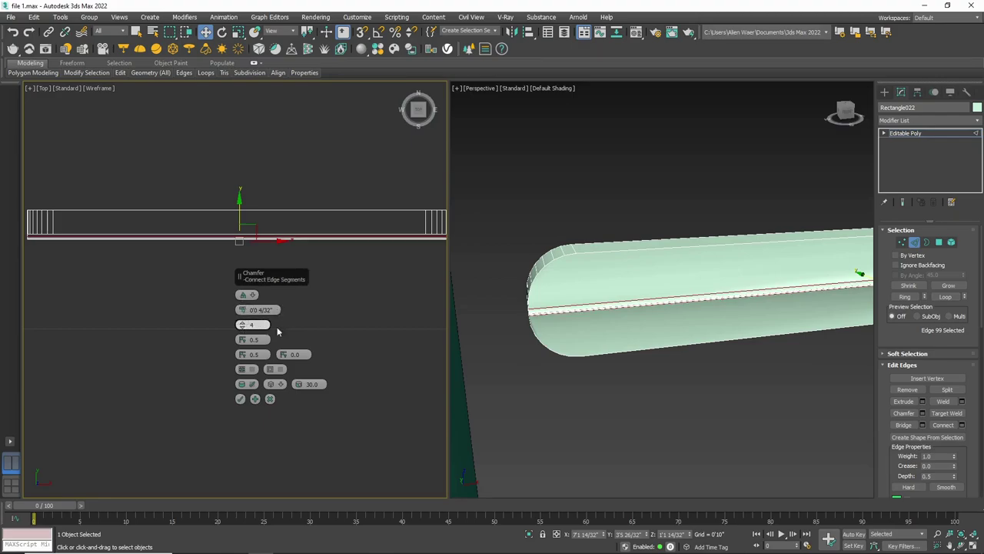
pyautogui.click(240, 399)
pyautogui.click(562, 411)
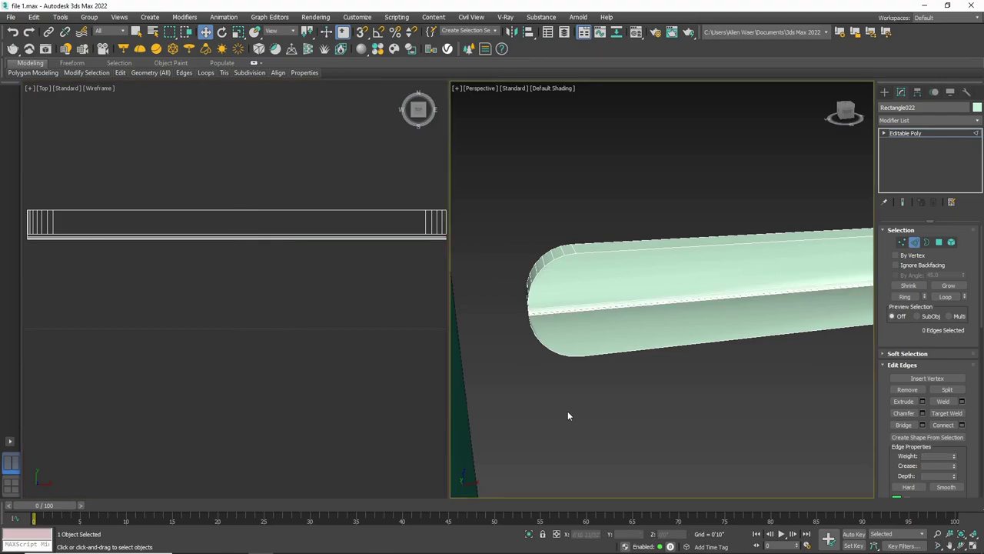
pyautogui.keyDown('alt'); pyautogui.moveTo(568, 411); pyautogui.dragTo(617, 306, button='middle'); pyautogui.keyUp('alt')
# Turn the left viewport into a Front view zoomed to the bar, nothing selected.
pyautogui.click(885, 92)
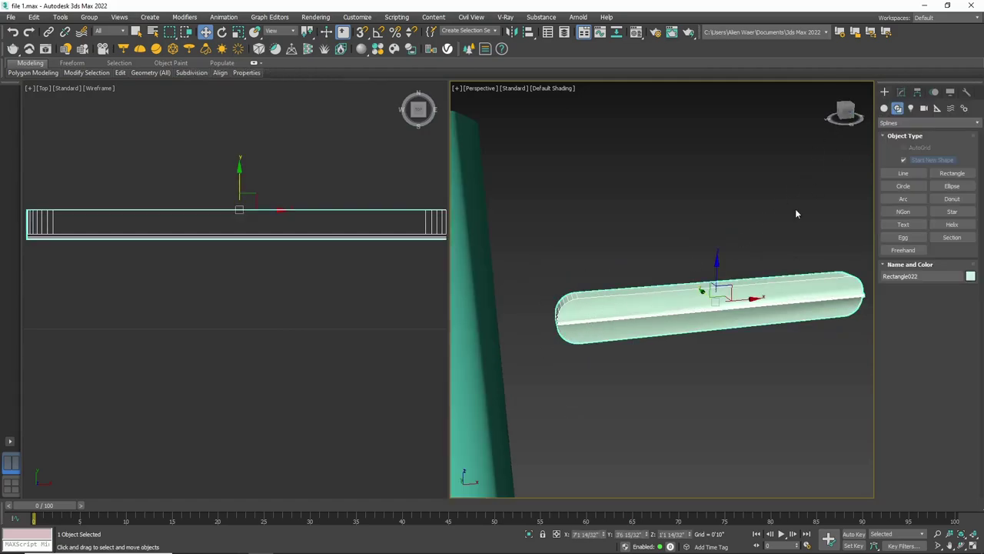
pyautogui.click(682, 252)
pyautogui.click(157, 271)
pyautogui.press('f')
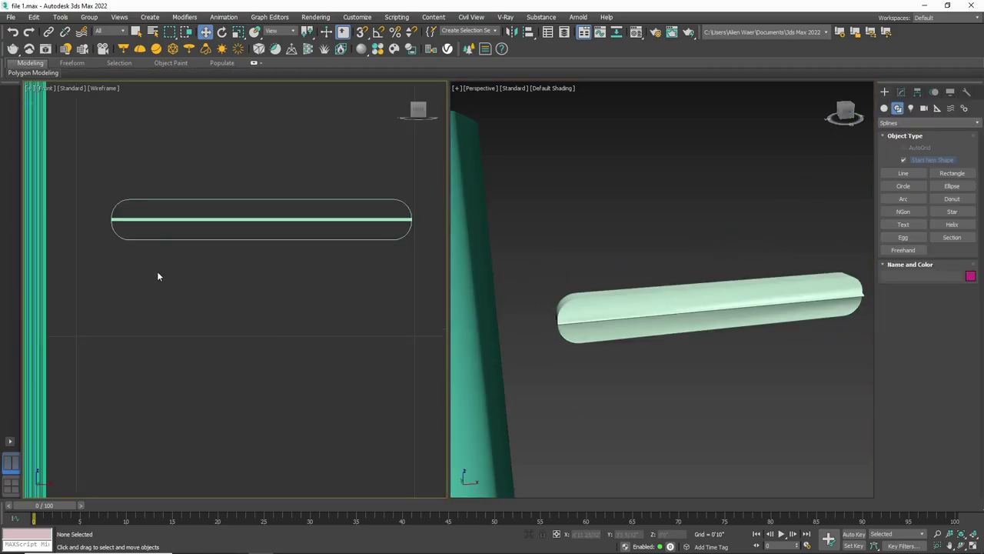
pyautogui.click(108, 207)
pyautogui.press('z')
pyautogui.click(723, 209)
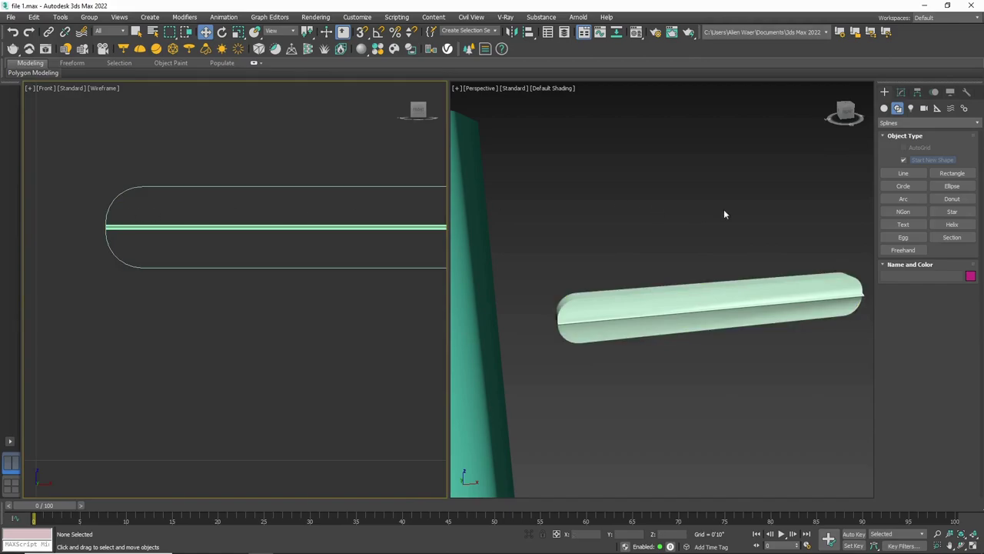
# Draw a small circle near the bar's upper left end, then shift it slightly down and right.
pyautogui.click(905, 186)
pyautogui.scroll(2, 125, 204)
pyautogui.moveTo(151, 202); pyautogui.dragTo(159, 204)
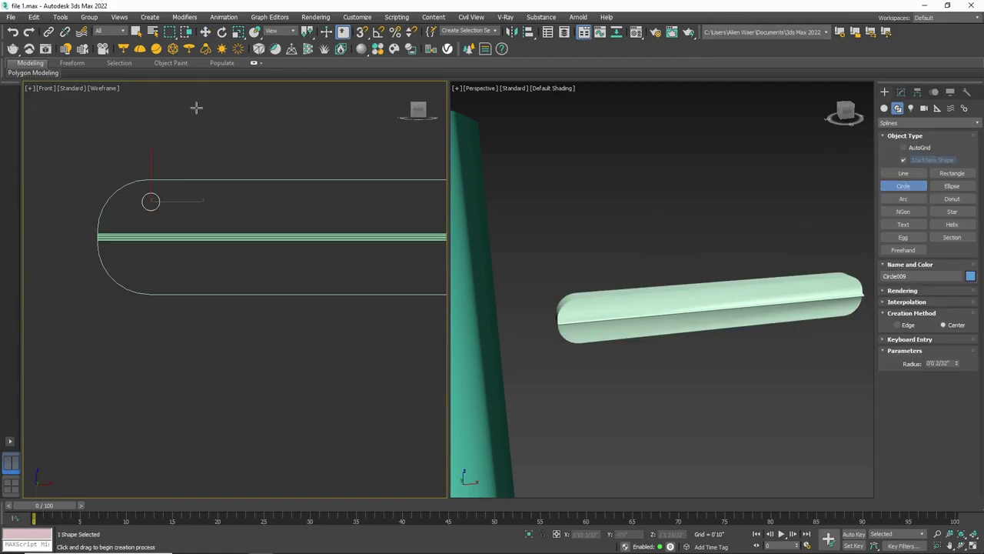
pyautogui.click(208, 33)
pyautogui.moveTo(153, 164); pyautogui.dragTo(153, 171)
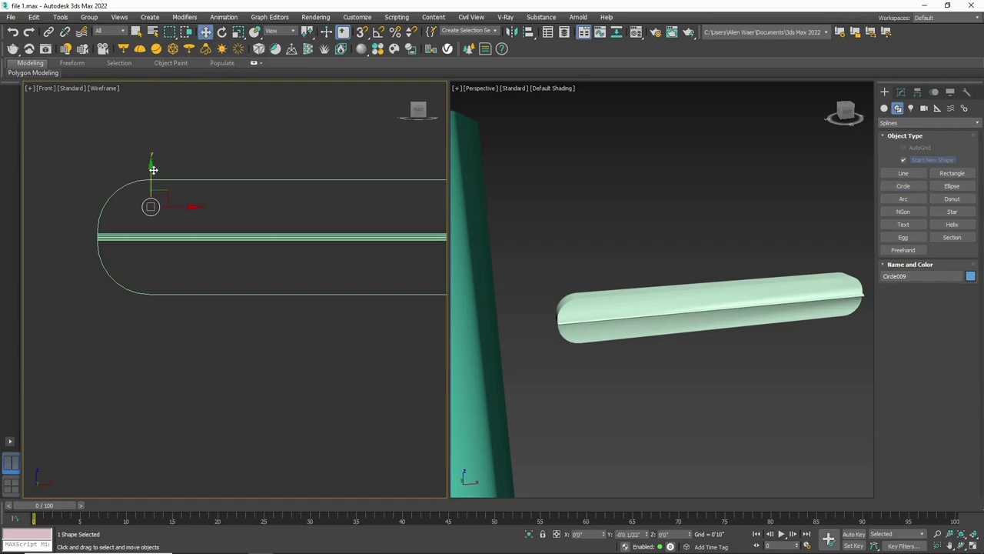
pyautogui.moveTo(175, 210); pyautogui.dragTo(177, 210)
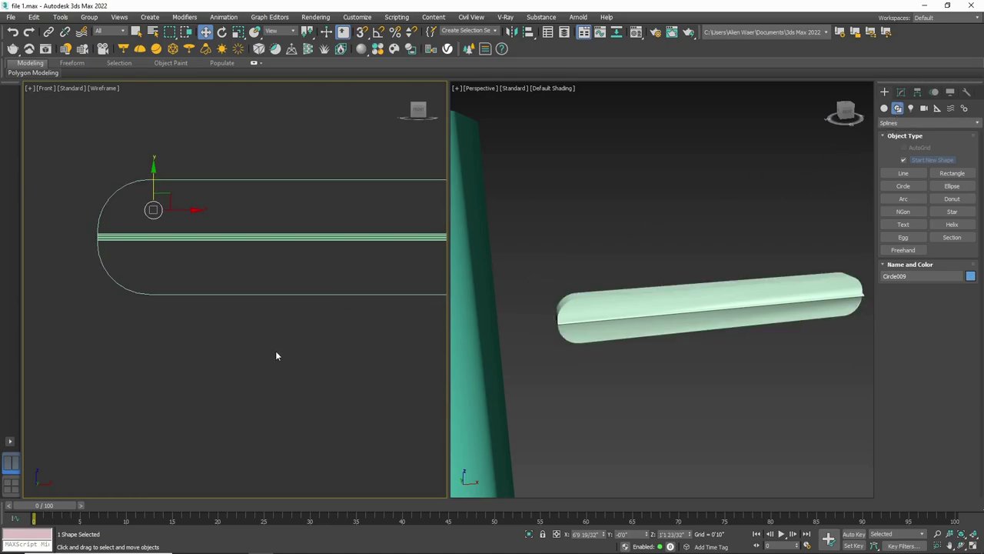
# In Top view, move the small circle onto the handle bar.
pyautogui.press('t')
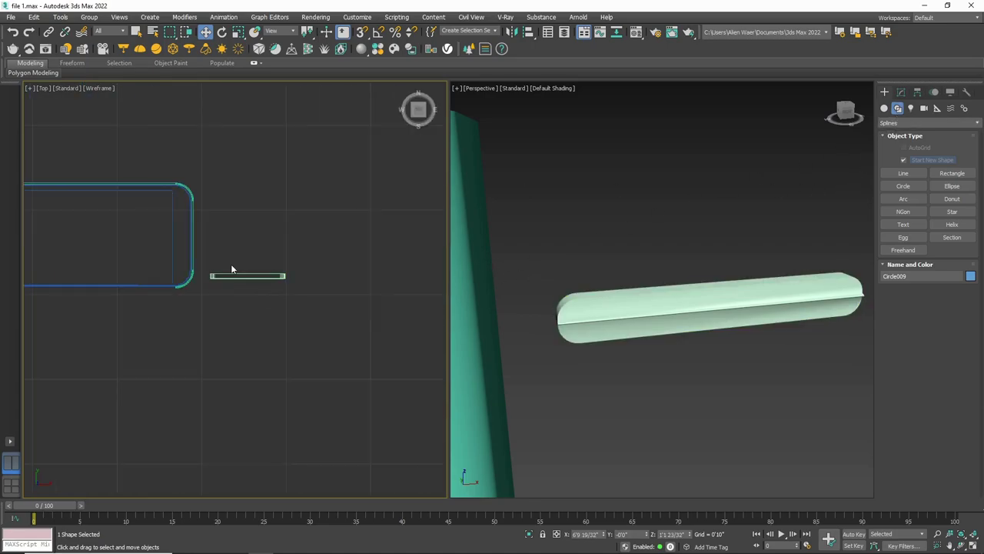
pyautogui.moveTo(226, 373); pyautogui.dragTo(226, 269)
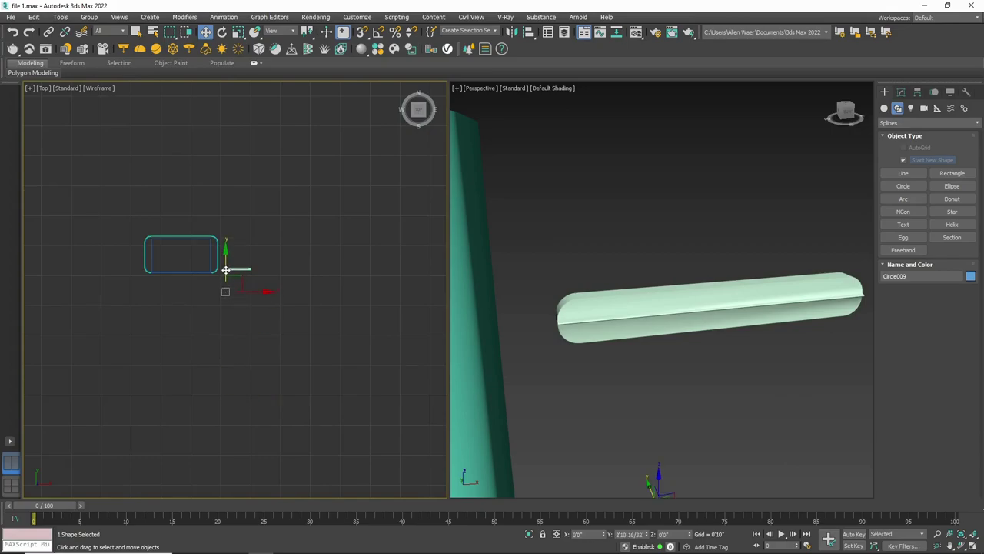
pyautogui.scroll(2, 226, 277)
pyautogui.scroll(3, 227, 303)
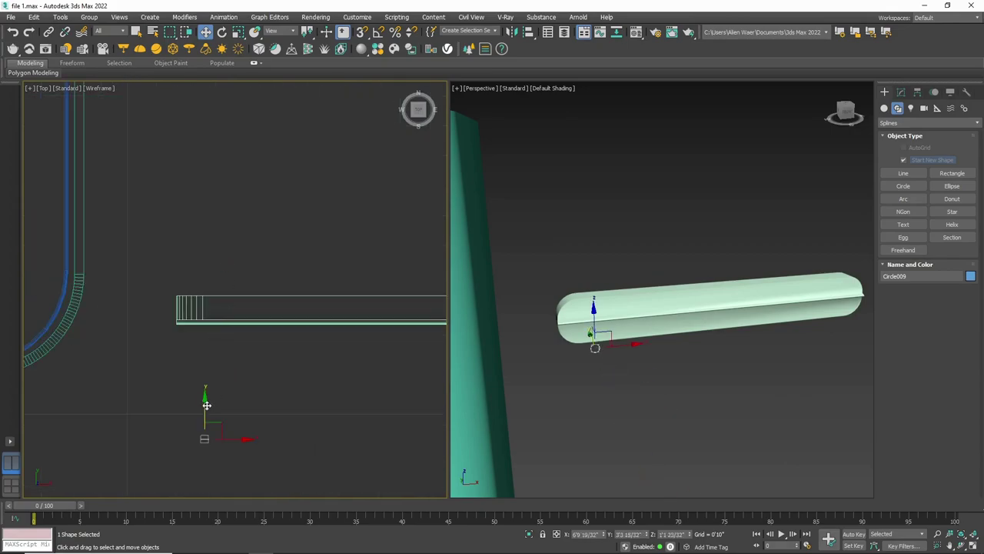
pyautogui.moveTo(207, 405); pyautogui.dragTo(206, 306)
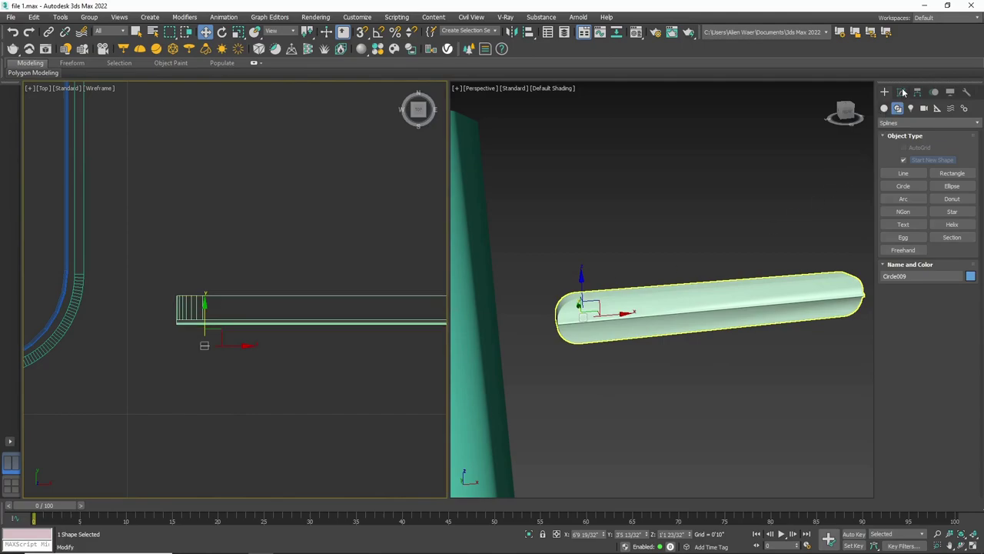
# Add an Extrude modifier to the small circle.
pyautogui.click(903, 92)
pyautogui.press('e')
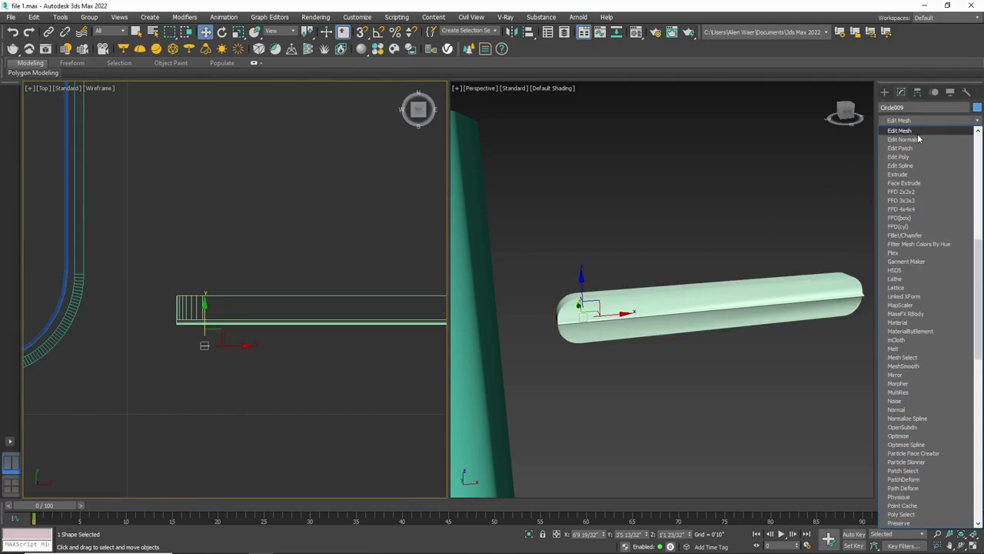
pyautogui.press('Escape')
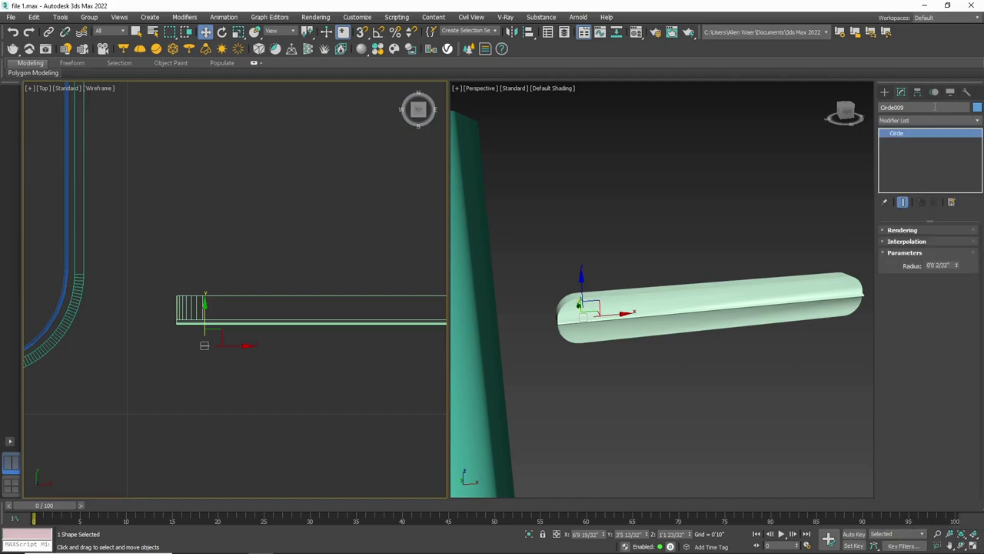
pyautogui.click(928, 117)
pyautogui.press('e')
pyautogui.press('x')
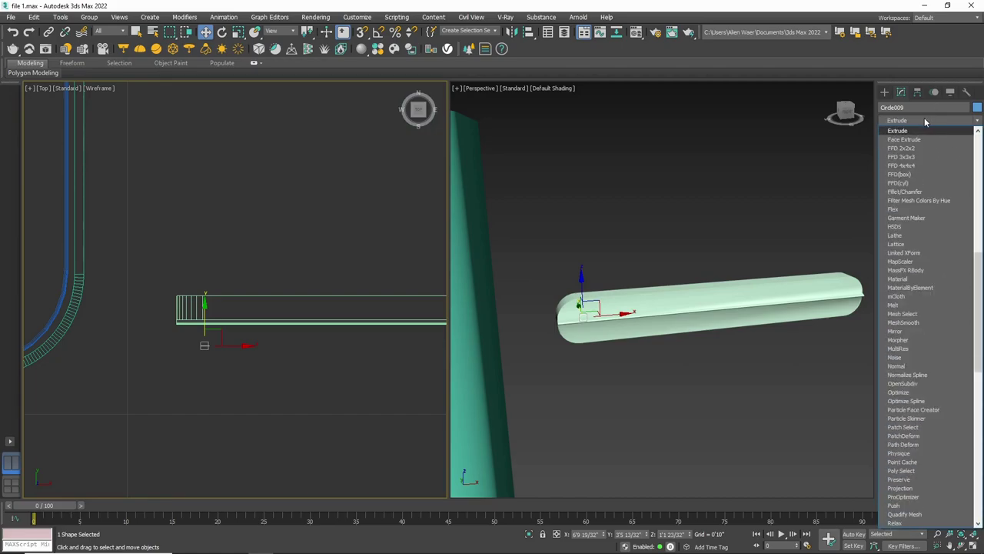
pyautogui.click(913, 131)
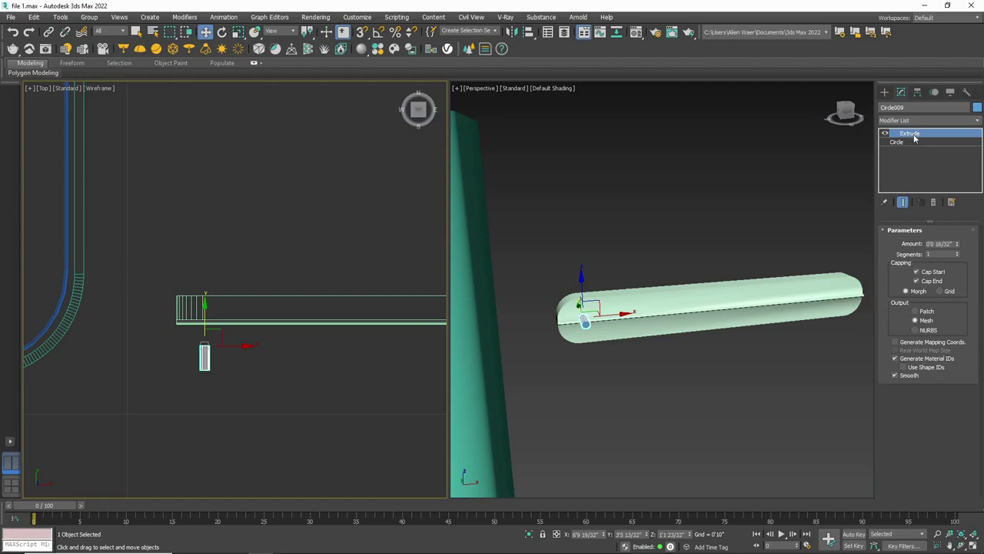
# Set the extrusion depth to about 3/32" and slide the pin onto the bar's front.
pyautogui.scroll(1, 231, 350)
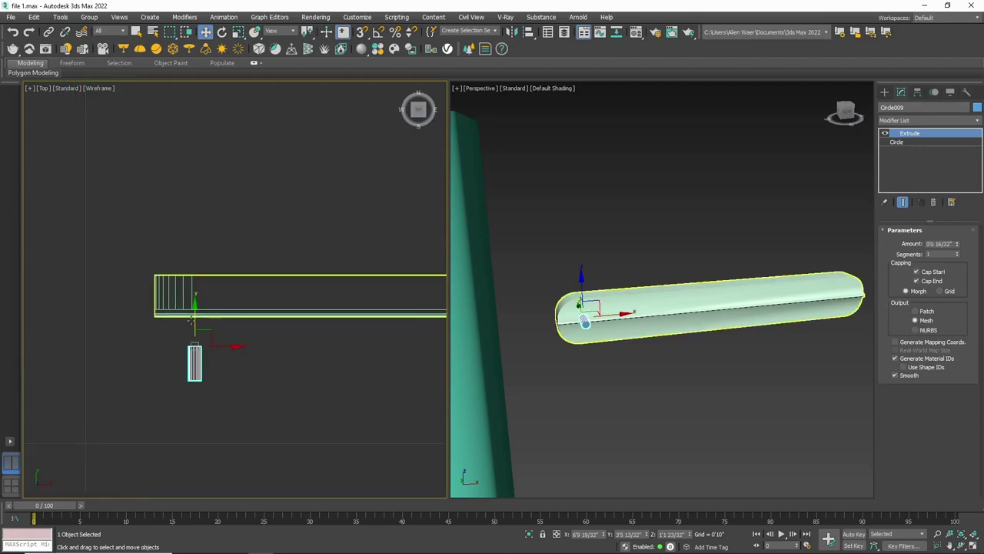
pyautogui.moveTo(196, 327); pyautogui.dragTo(196, 257)
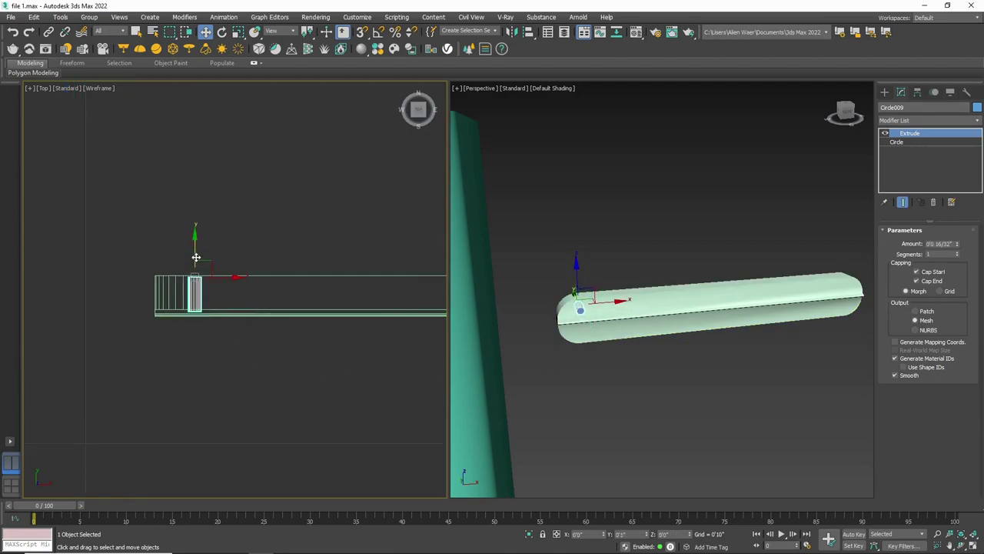
pyautogui.scroll(2, 185, 284)
pyautogui.scroll(2, 185, 285)
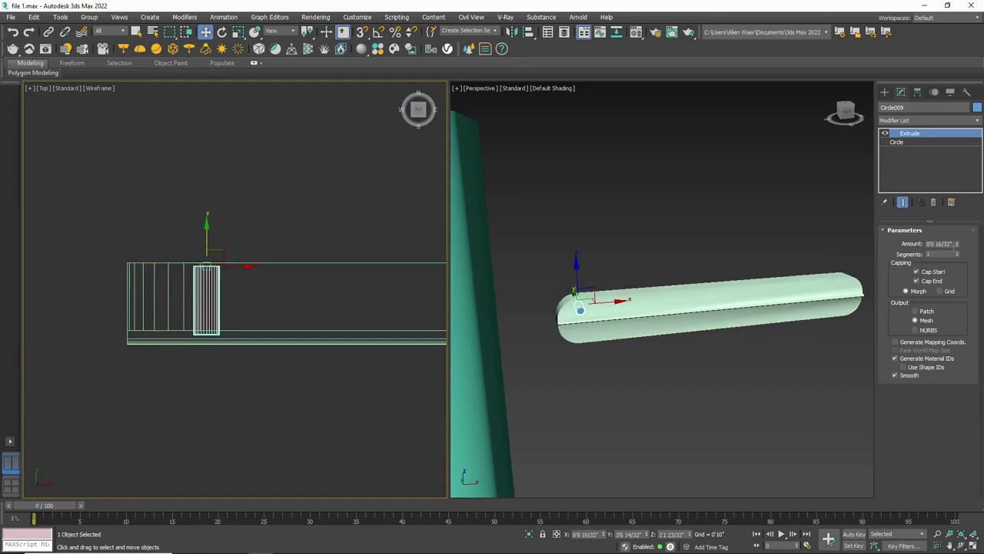
pyautogui.moveTo(957, 244); pyautogui.dragTo(951, 243)
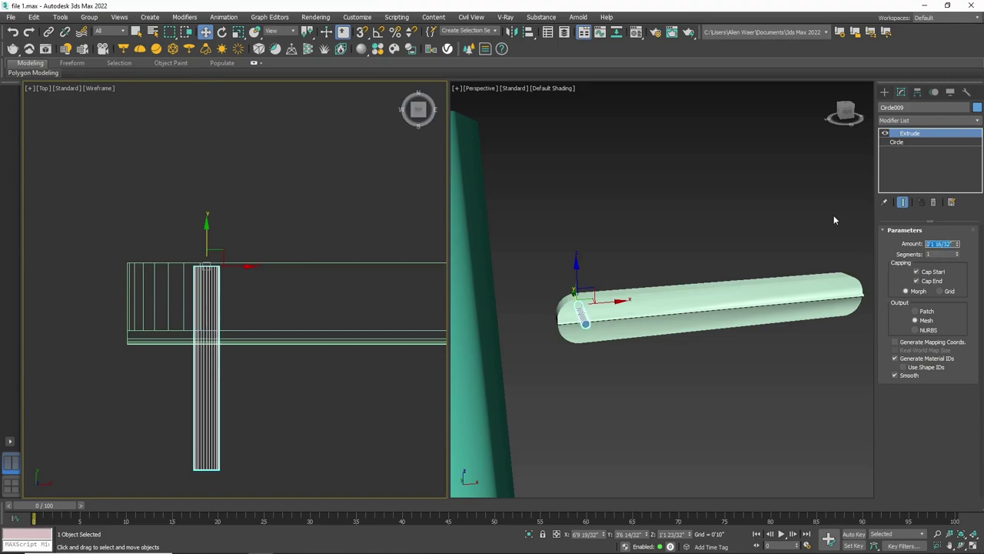
pyautogui.write('7')
pyautogui.press('Return')
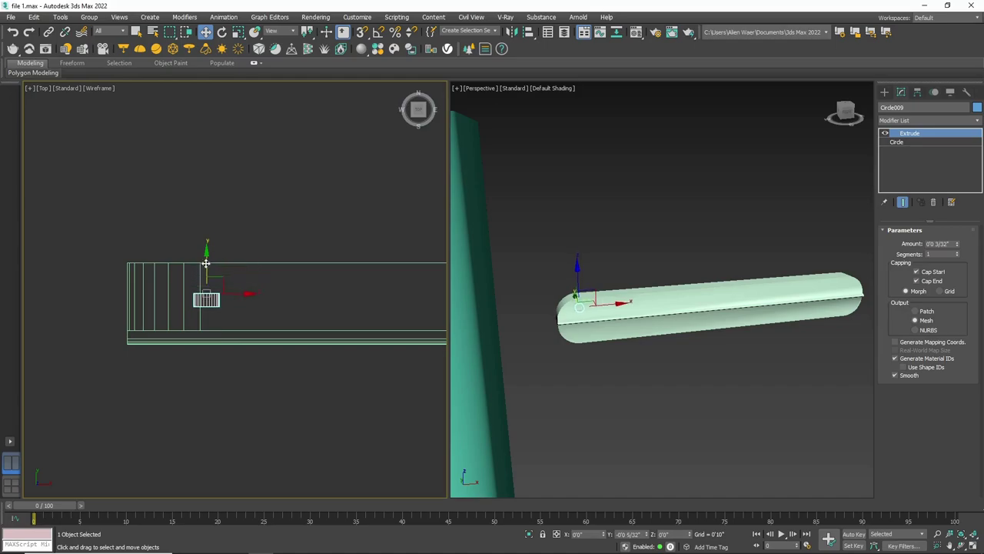
pyautogui.moveTo(208, 235); pyautogui.dragTo(200, 291)
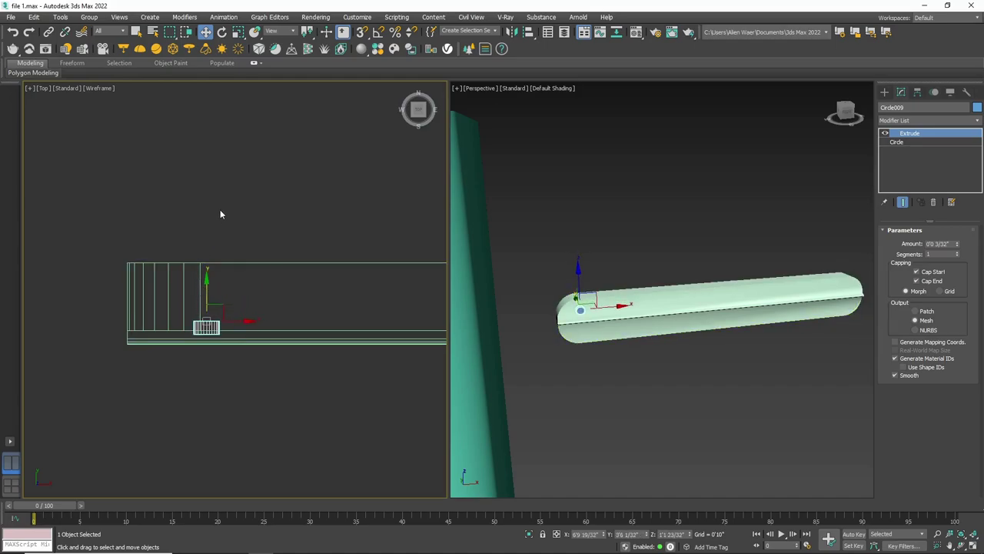
# In Front view, copy the pin down to the bar's lower half.
pyautogui.press('f')
pyautogui.scroll(5, 134, 213)
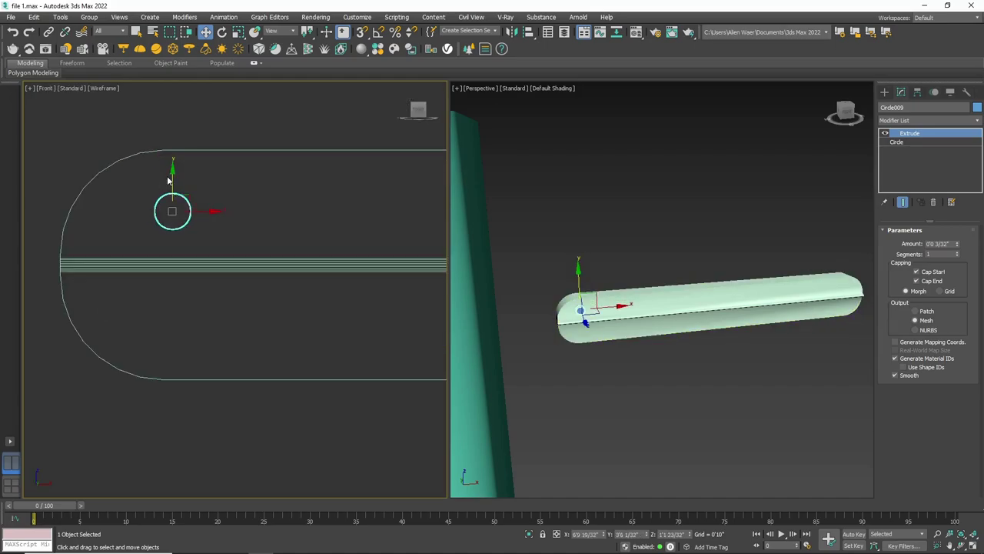
pyautogui.moveTo(173, 177); pyautogui.dragTo(168, 288)
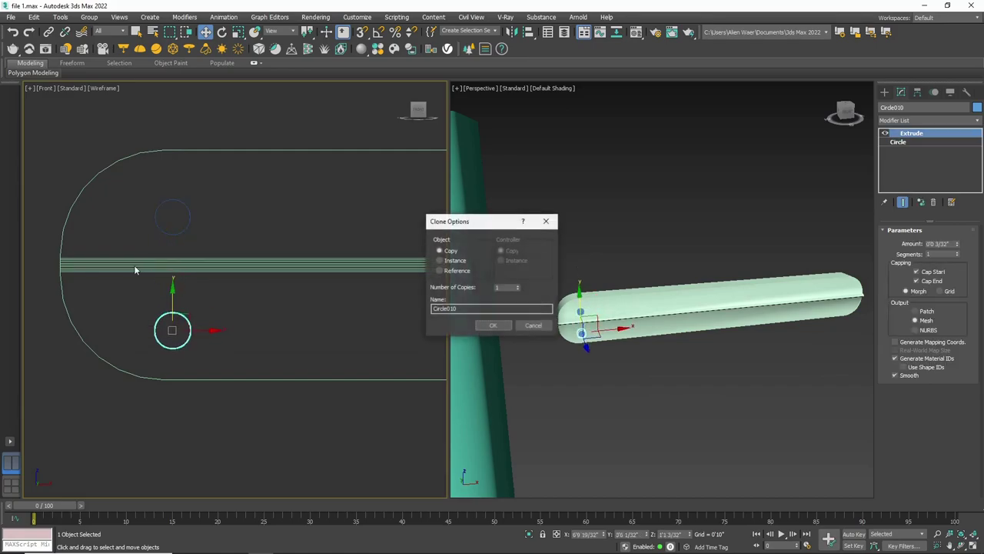
pyautogui.click(492, 325)
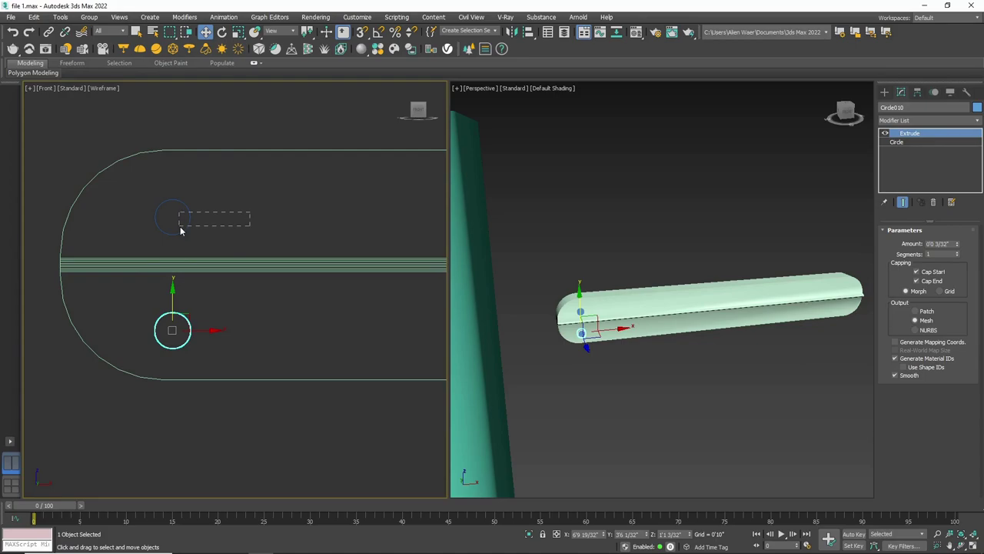
# Copy both pins across to the right end of the bar.
pyautogui.moveTo(181, 229); pyautogui.dragTo(178, 228)
pyautogui.keyDown('ctrl'); pyautogui.click(168, 324); pyautogui.keyUp('ctrl')
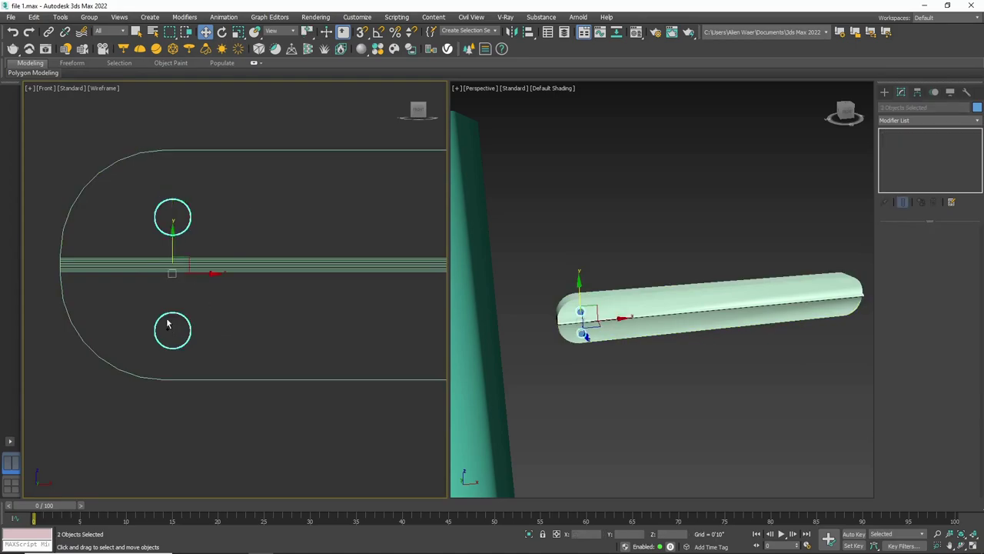
pyautogui.scroll(-5, 168, 324)
pyautogui.scroll(-2, 132, 256)
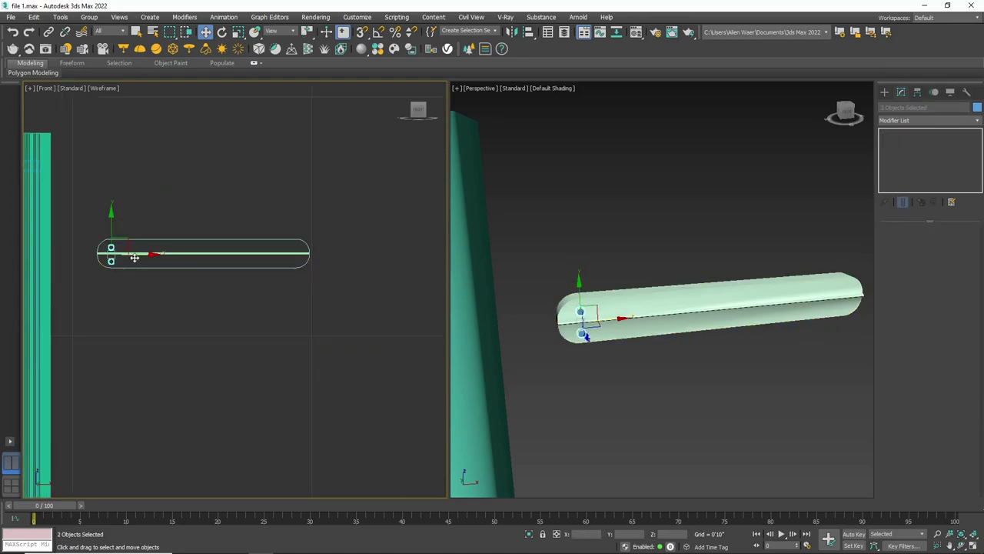
pyautogui.moveTo(134, 258); pyautogui.dragTo(321, 255)
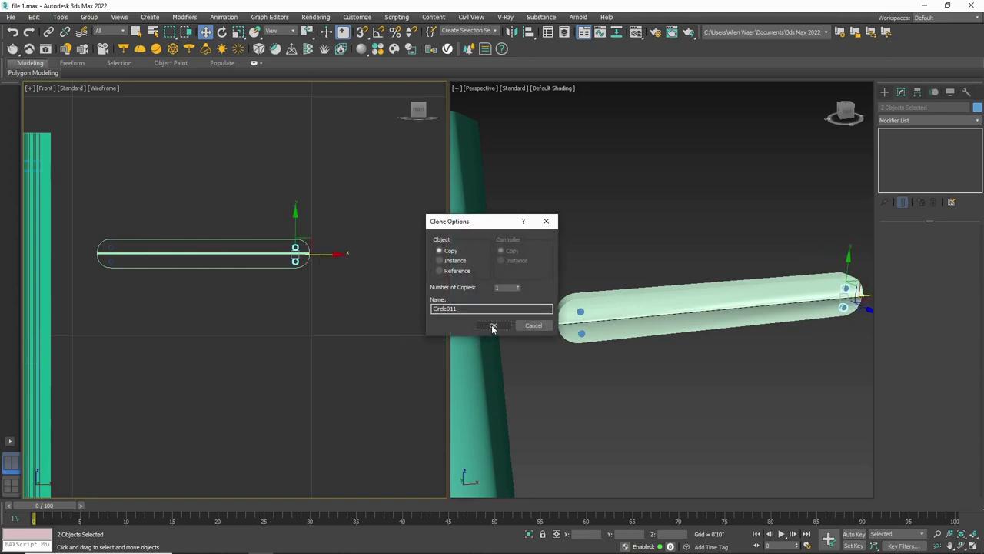
pyautogui.click(493, 326)
pyautogui.click(342, 216)
# Group the handle bar and its four pins as Group008.
pyautogui.moveTo(346, 210); pyautogui.dragTo(89, 291)
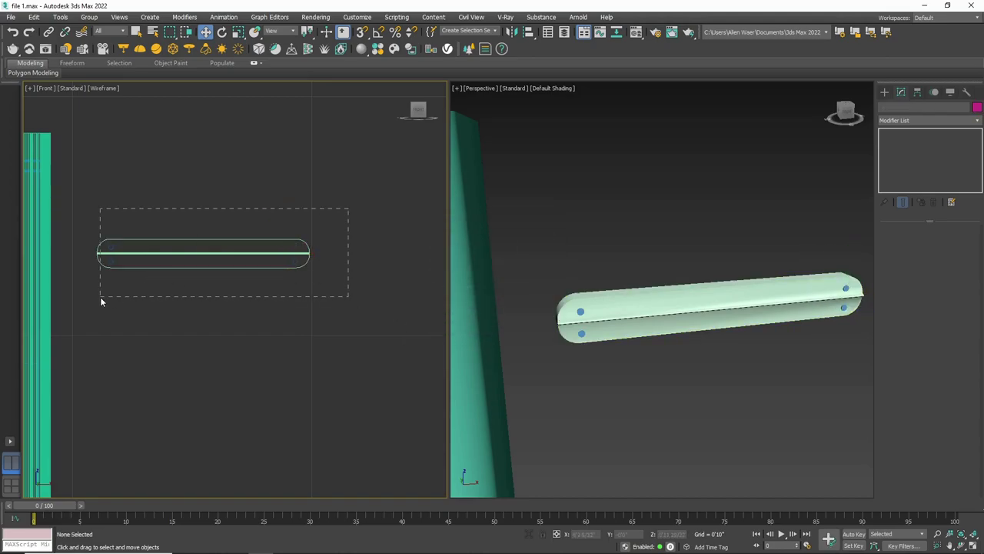
pyautogui.scroll(2, 90, 263)
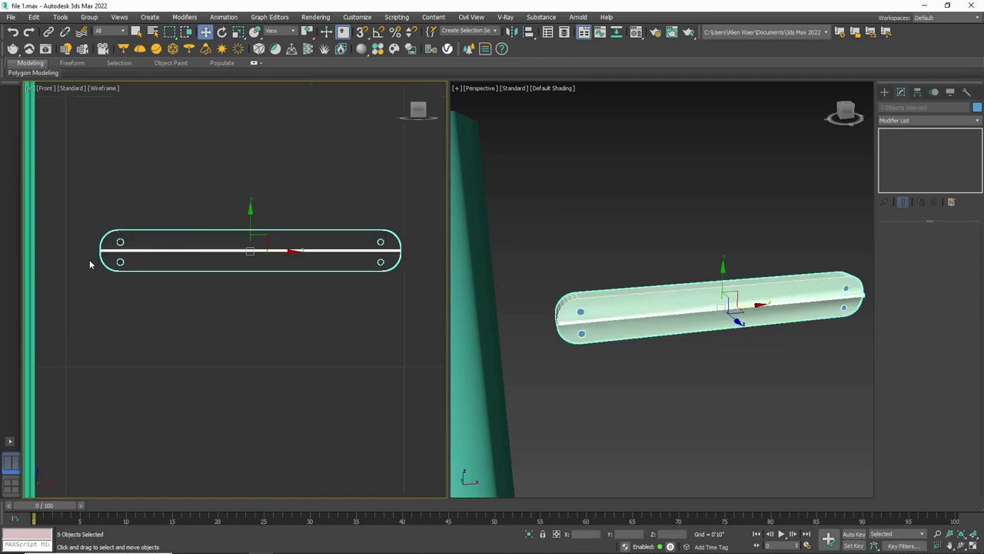
pyautogui.click(89, 17)
pyautogui.click(100, 32)
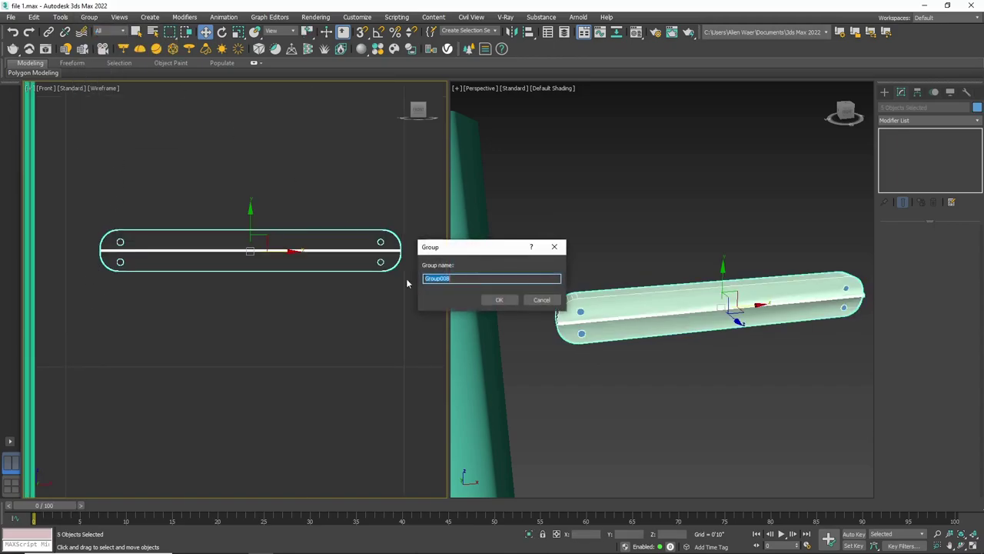
pyautogui.click(499, 302)
pyautogui.scroll(-5, 323, 310)
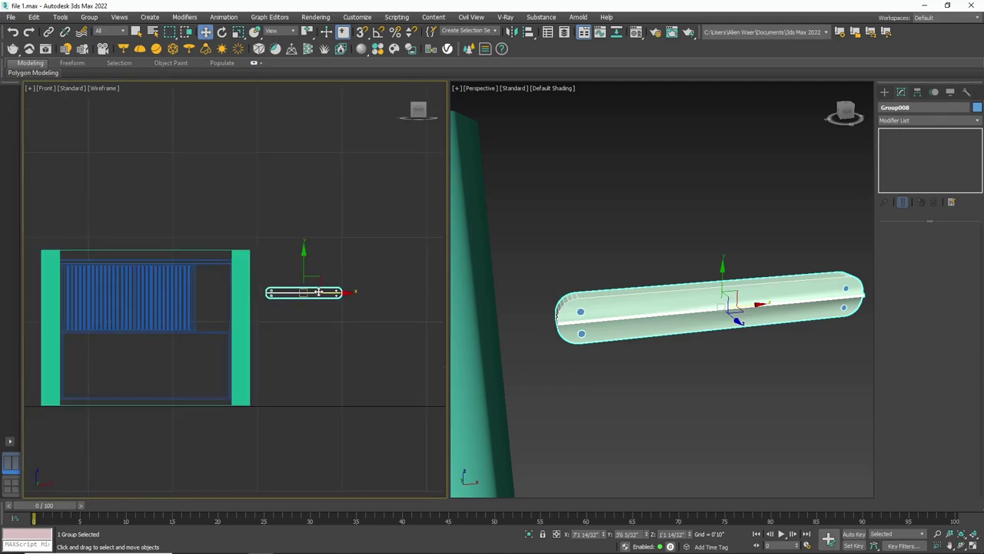
# Move the handle group flush against the fluted drawer front.
pyautogui.moveTo(318, 292); pyautogui.dragTo(197, 293)
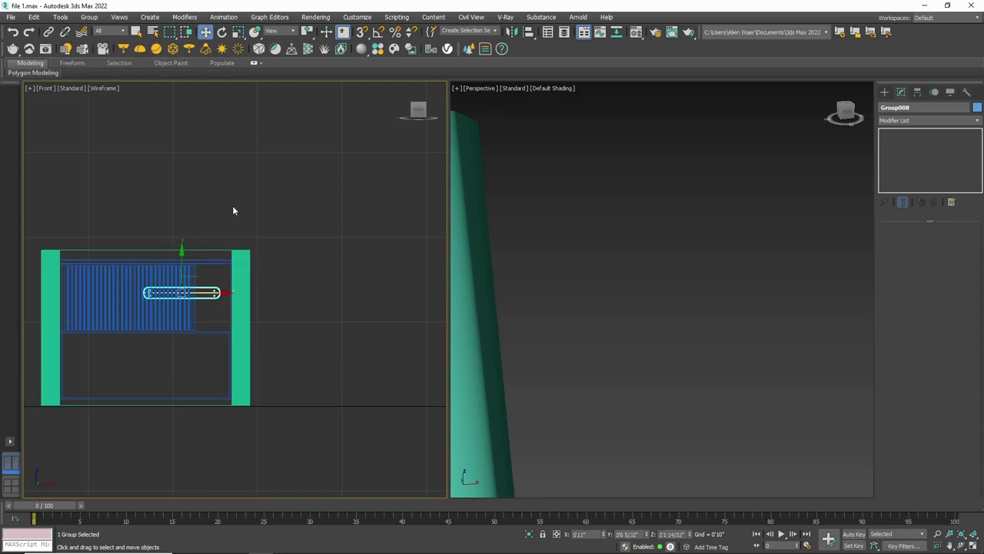
pyautogui.press('t')
pyautogui.press('z')
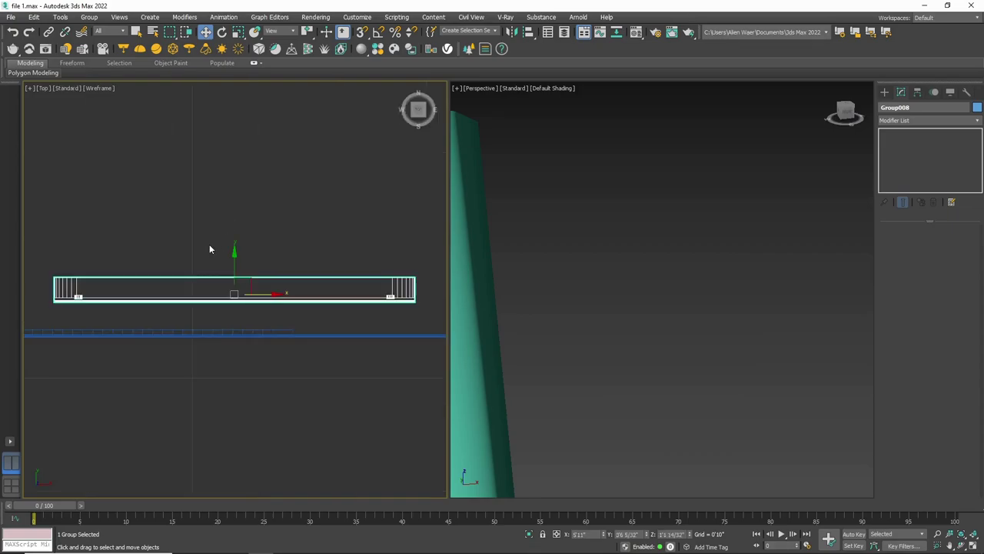
pyautogui.scroll(-3, 217, 266)
pyautogui.moveTo(221, 254); pyautogui.dragTo(221, 283)
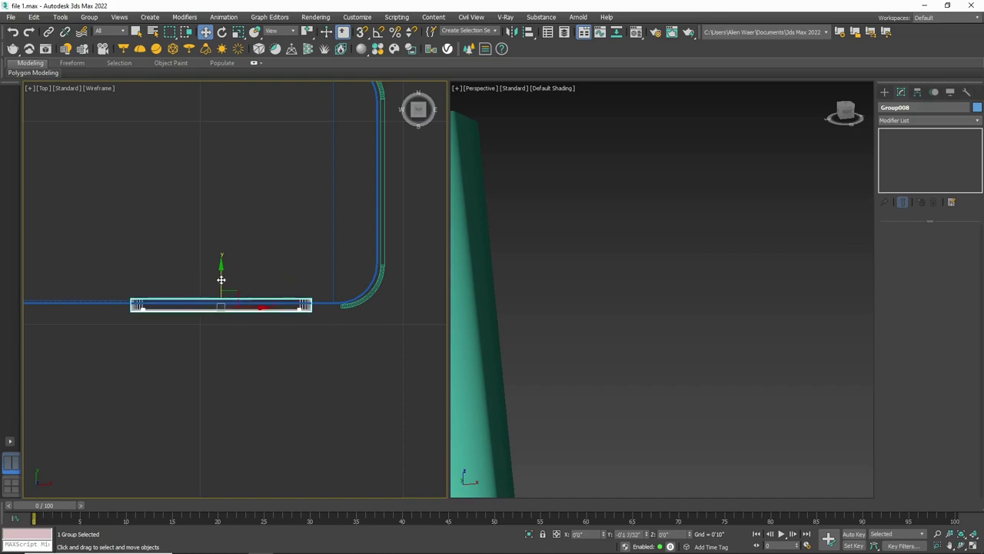
pyautogui.scroll(2, 203, 304)
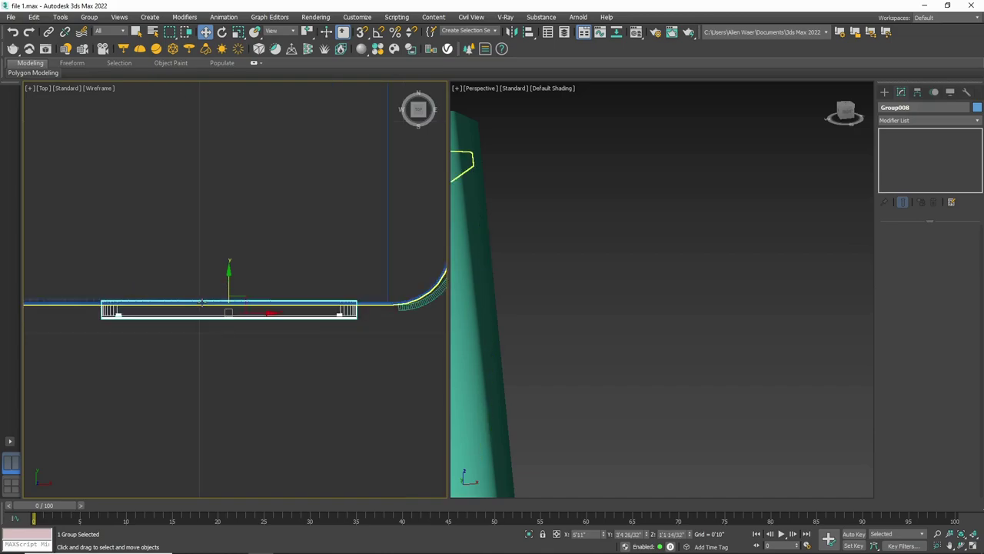
# Scale the handle group's depth along Y to 78%.
pyautogui.click(238, 32)
pyautogui.moveTo(224, 267); pyautogui.dragTo(229, 276)
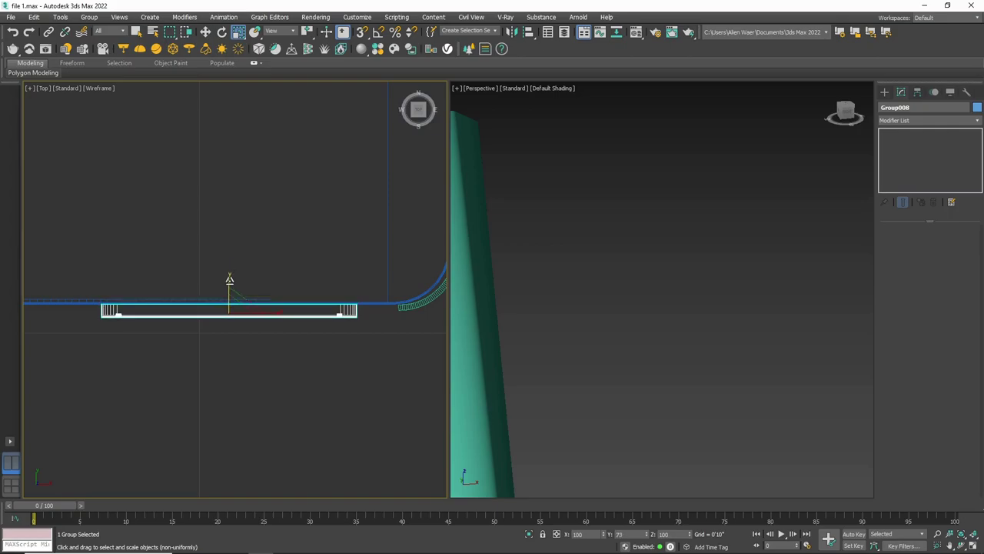
pyautogui.click(205, 32)
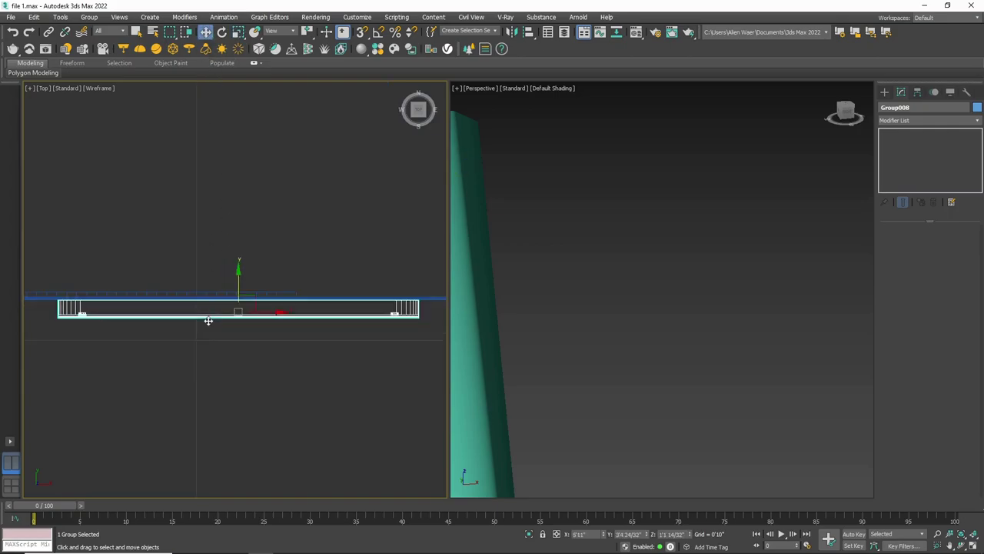
pyautogui.scroll(2, 250, 274)
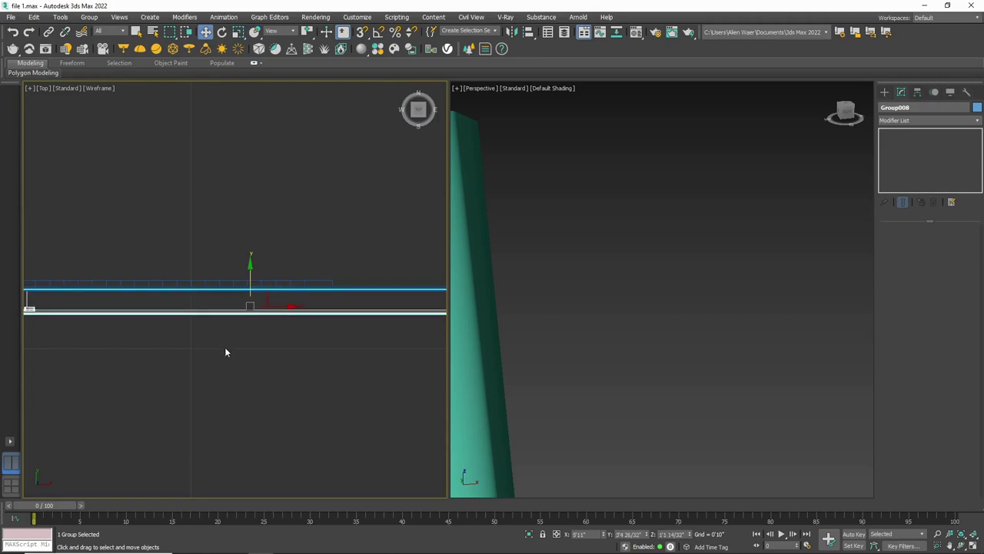
pyautogui.scroll(-3, 230, 362)
pyautogui.click(243, 377)
# Show the whole nightstand from the front with Zoom Extents All.
pyautogui.press('f')
pyautogui.hotkey('shift', 'ctrl', 'z')
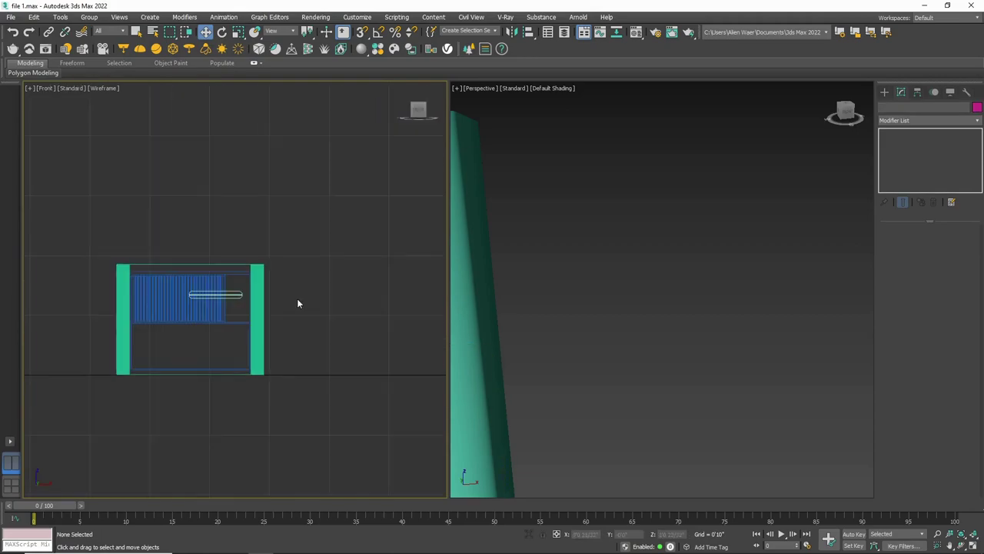
pyautogui.scroll(2, 613, 302)
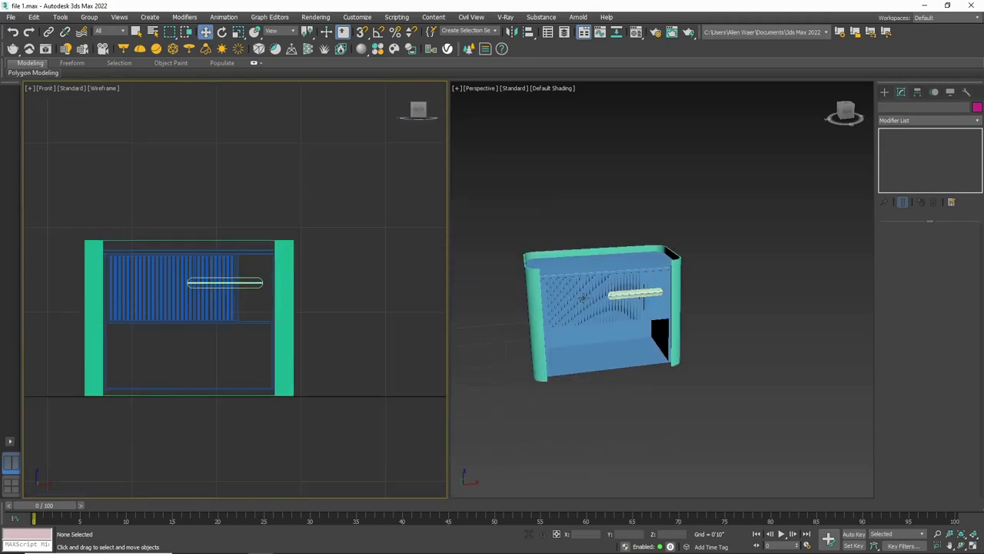
pyautogui.scroll(3, 612, 303)
# Use View Image File to browse an image folder on drive D:, previewing two JPEGs.
pyautogui.click(12, 17)
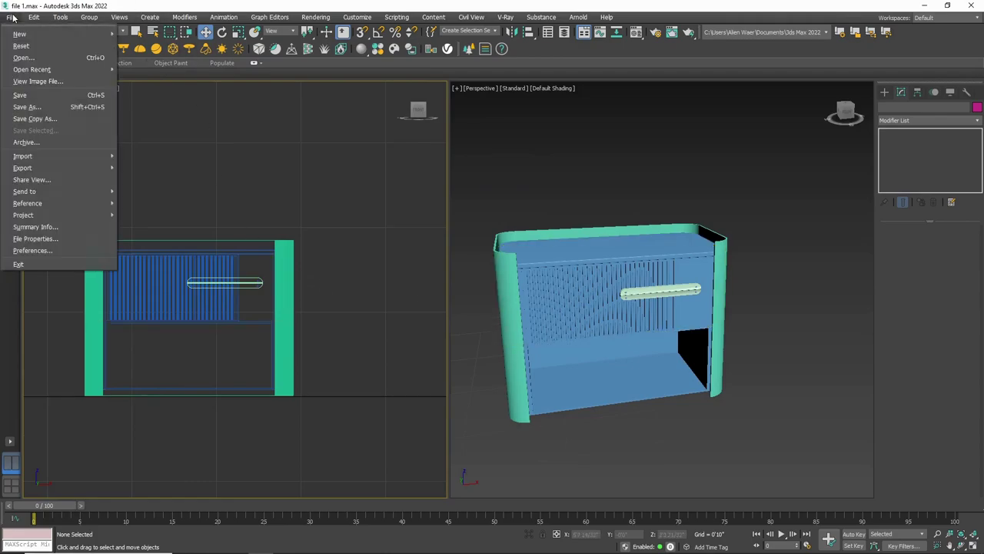
pyautogui.click(27, 88)
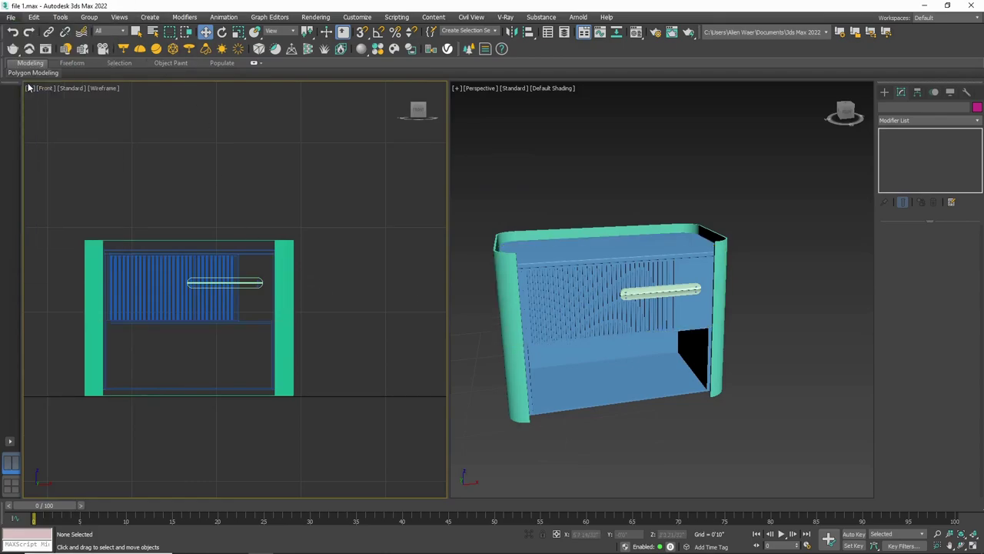
pyautogui.scroll(-3, 593, 284)
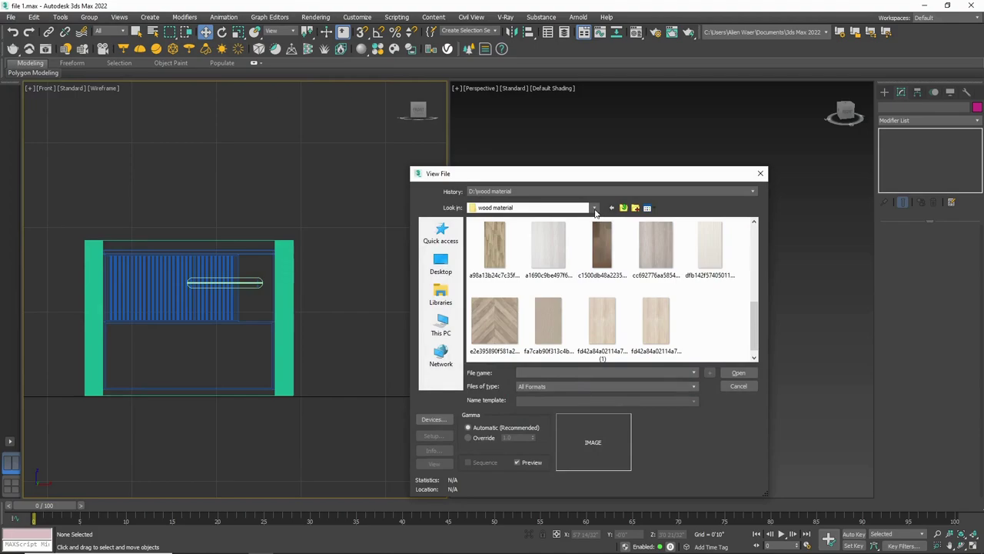
pyautogui.click(594, 209)
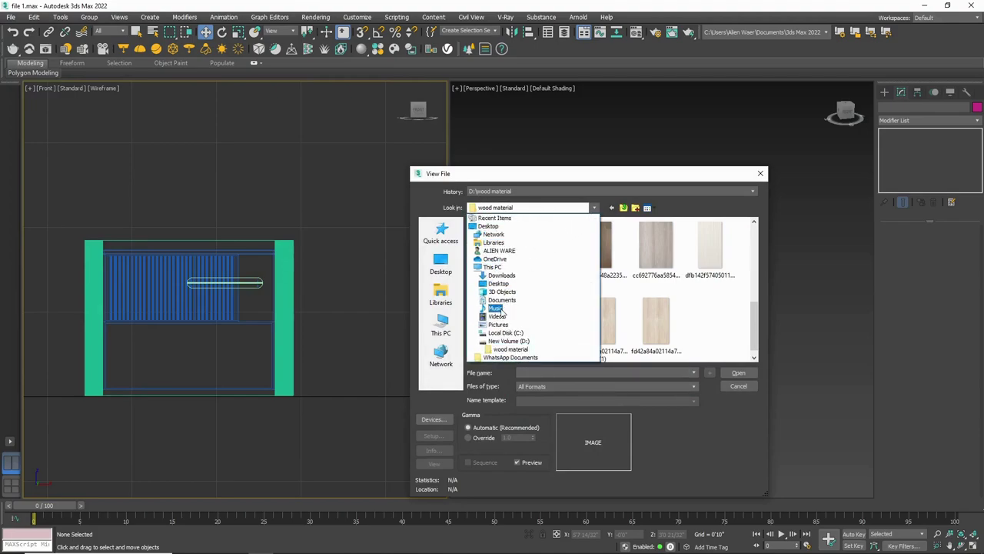
pyautogui.click(500, 341)
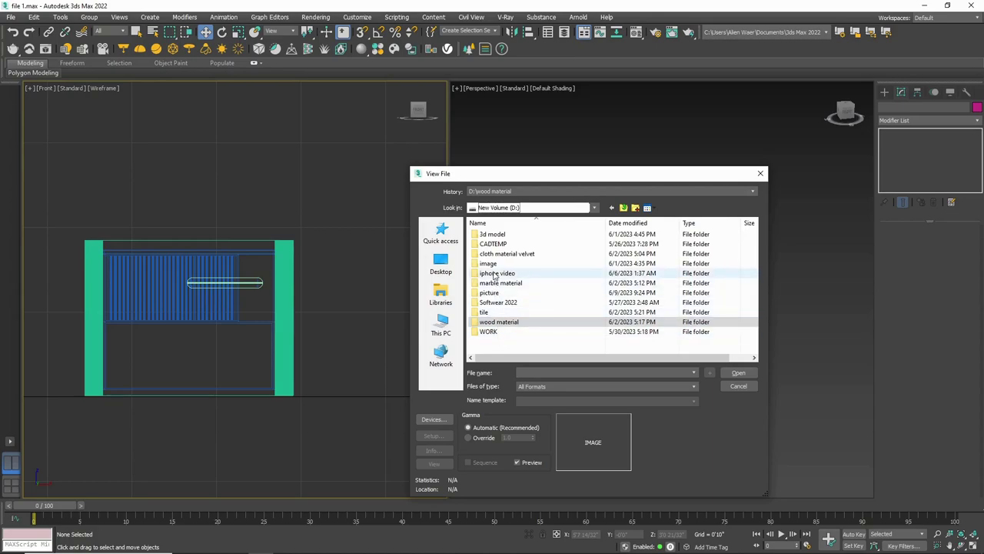
pyautogui.click(493, 264)
pyautogui.doubleClick(495, 266)
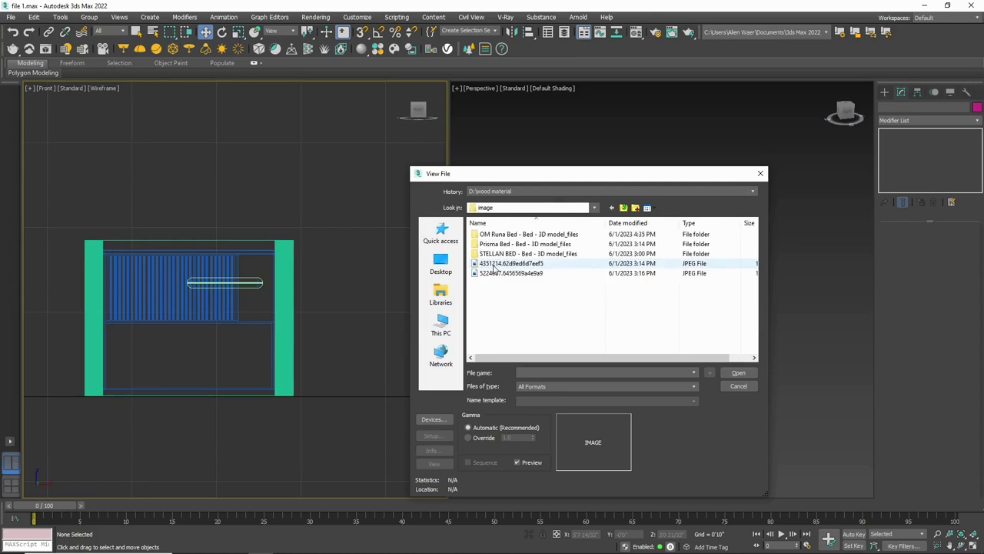
pyautogui.click(495, 266)
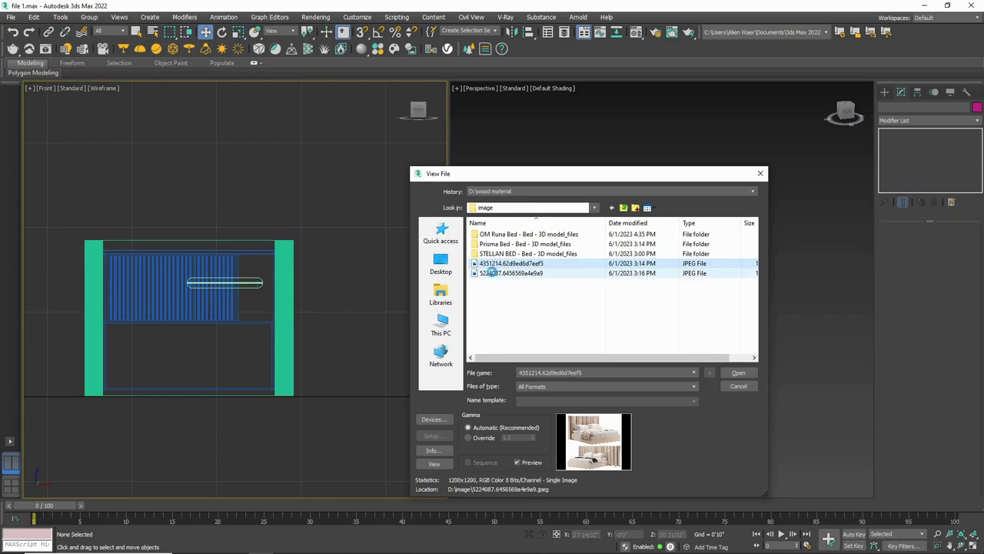
pyautogui.click(495, 276)
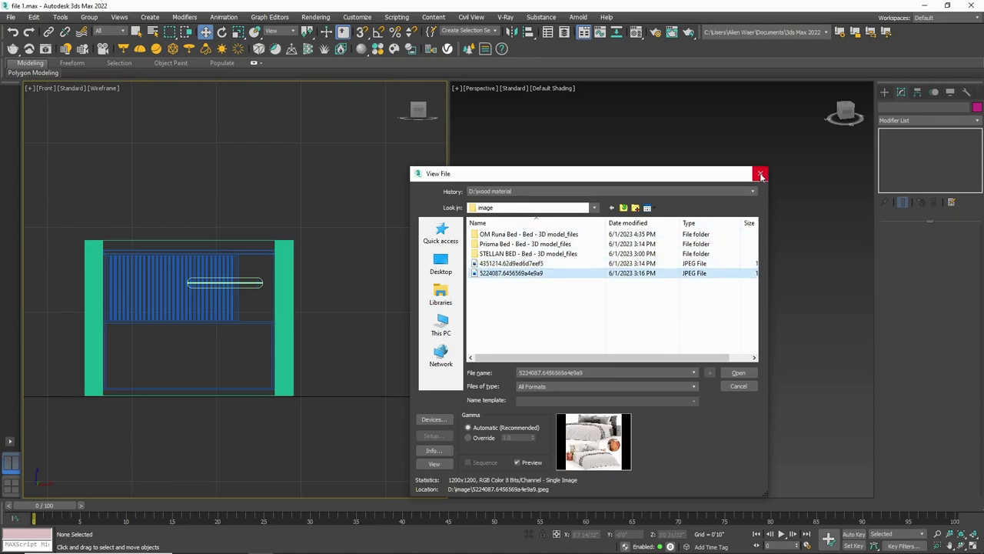
# Open the nightstand reference photo from D:\picture and place its window beside the model.
pyautogui.click(613, 208)
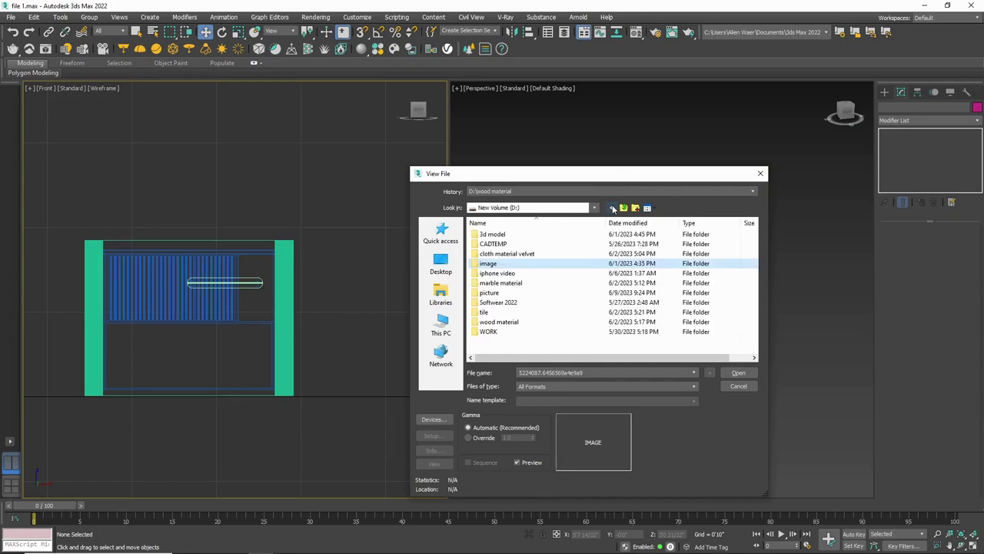
pyautogui.click(500, 295)
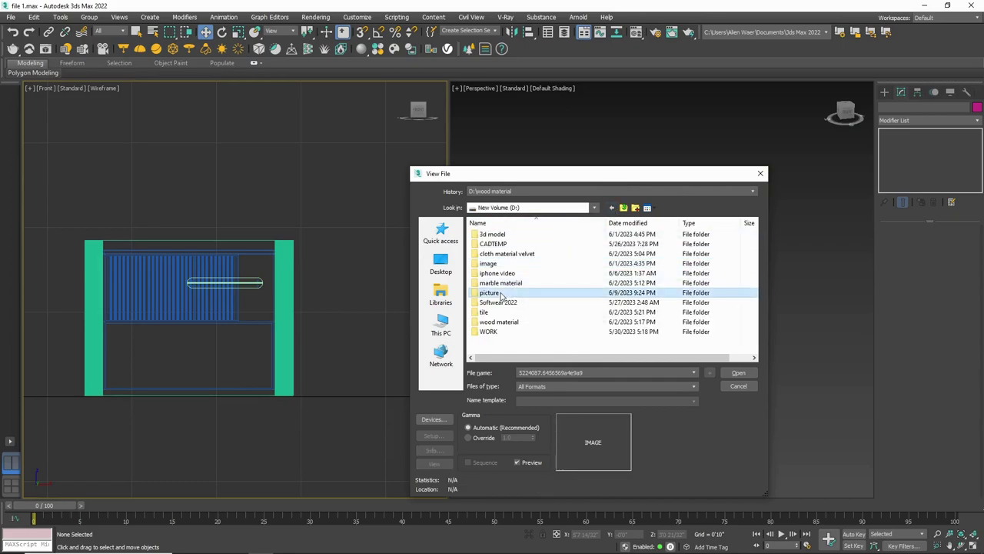
pyautogui.doubleClick(501, 295)
pyautogui.click(496, 265)
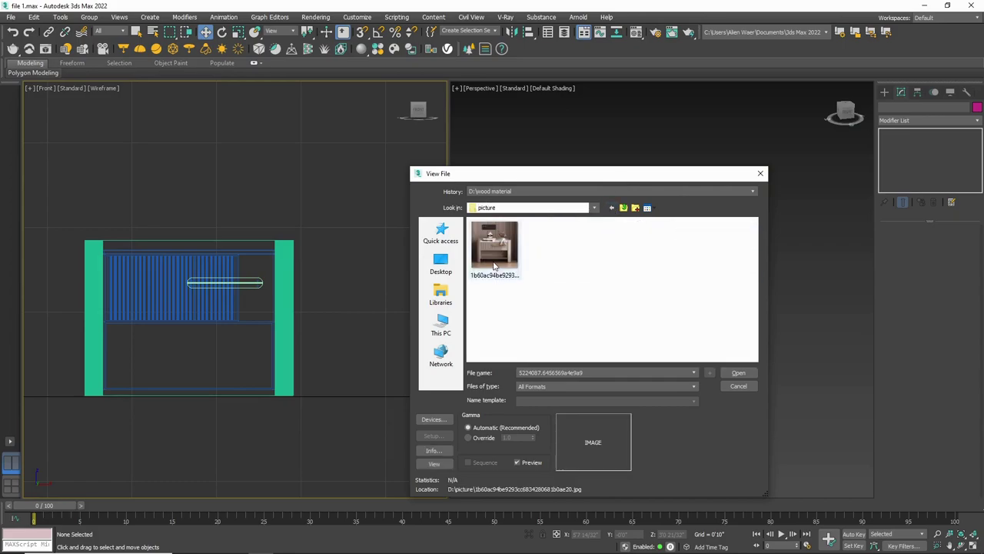
pyautogui.click(736, 373)
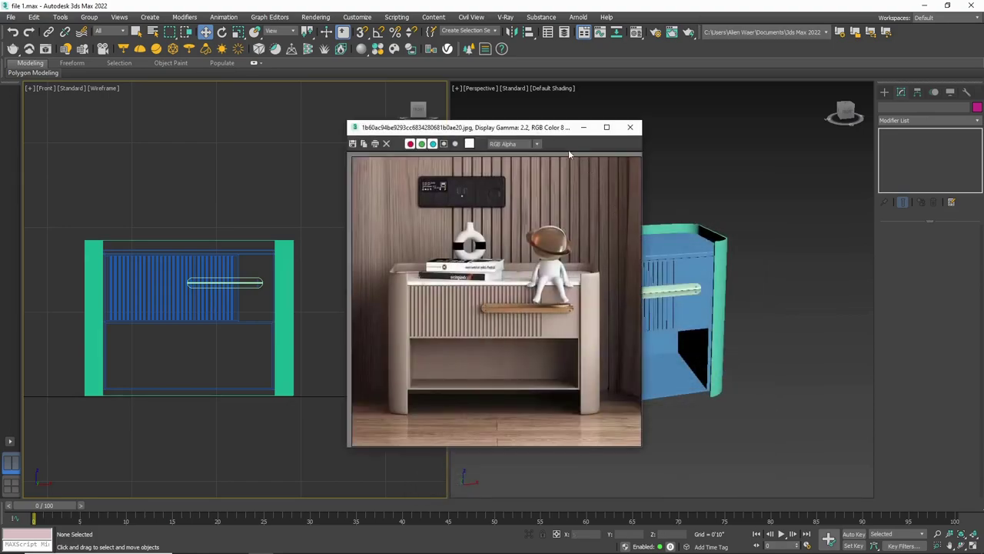
pyautogui.moveTo(515, 134)
pyautogui.mouseDown()
pyautogui.moveTo(326, 177)
pyautogui.moveTo(616, 194)
pyautogui.mouseUp()
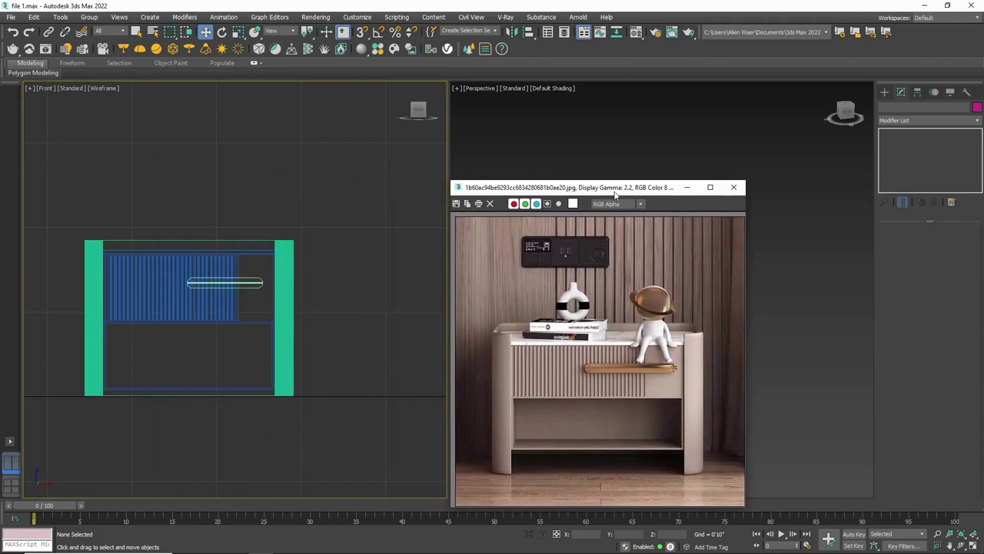
# Scale the handle group thinner vertically to match the reference photo.
pyautogui.scroll(3, 258, 264)
pyautogui.click(259, 285)
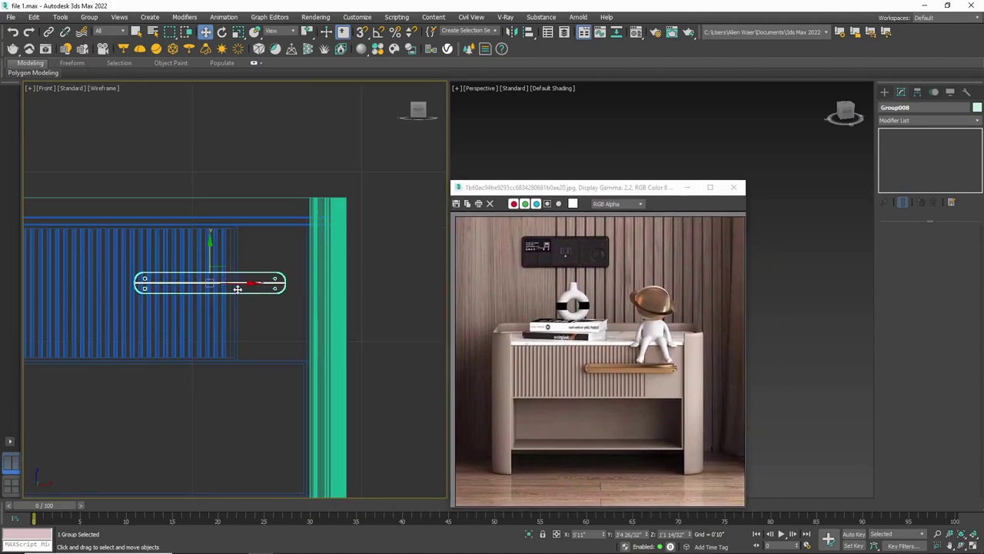
pyautogui.click(237, 32)
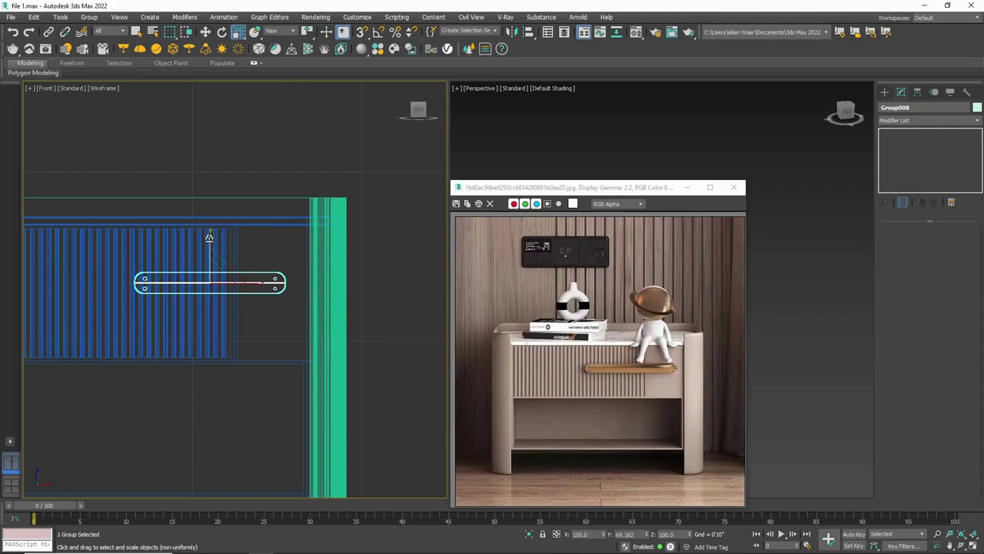
pyautogui.moveTo(209, 235); pyautogui.dragTo(209, 256)
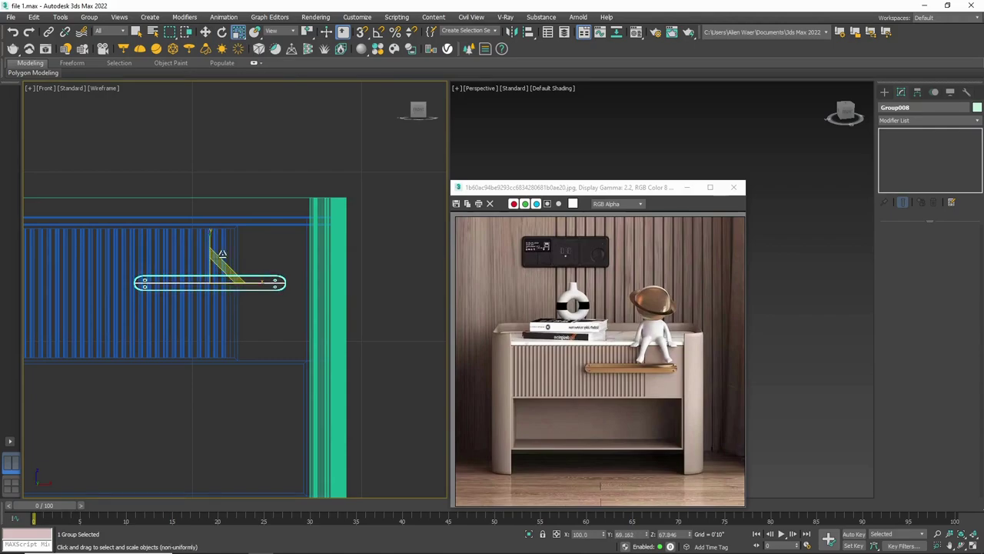
pyautogui.click(220, 269)
pyautogui.click(205, 31)
# Move the photo window aside, select all objects and orbit the Perspective view.
pyautogui.click(312, 135)
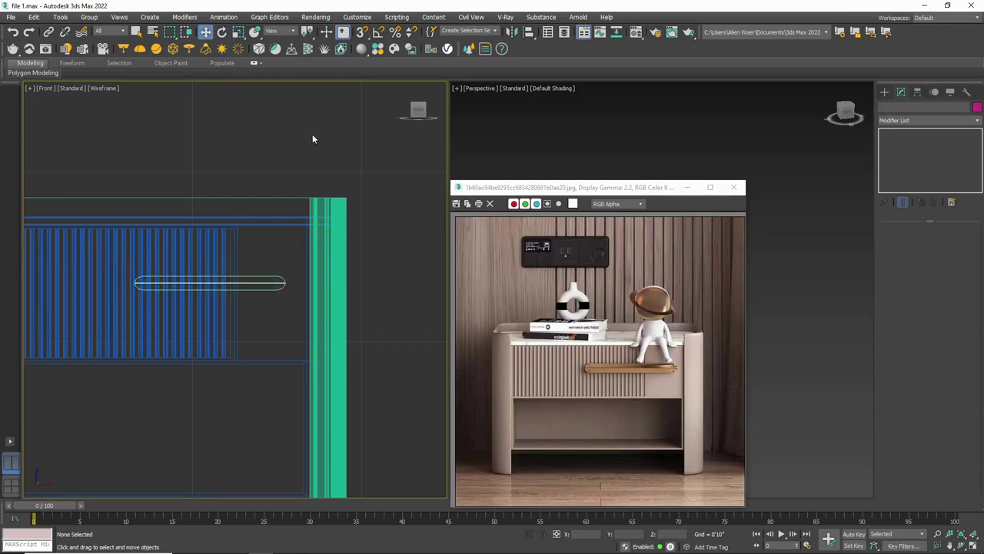
pyautogui.moveTo(528, 195); pyautogui.dragTo(173, 278)
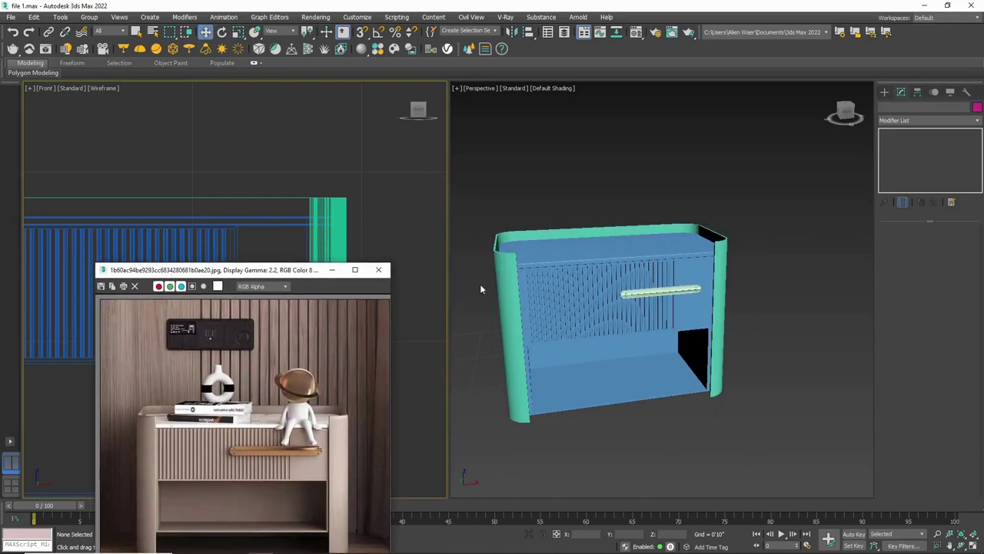
pyautogui.moveTo(254, 272); pyautogui.dragTo(153, 320)
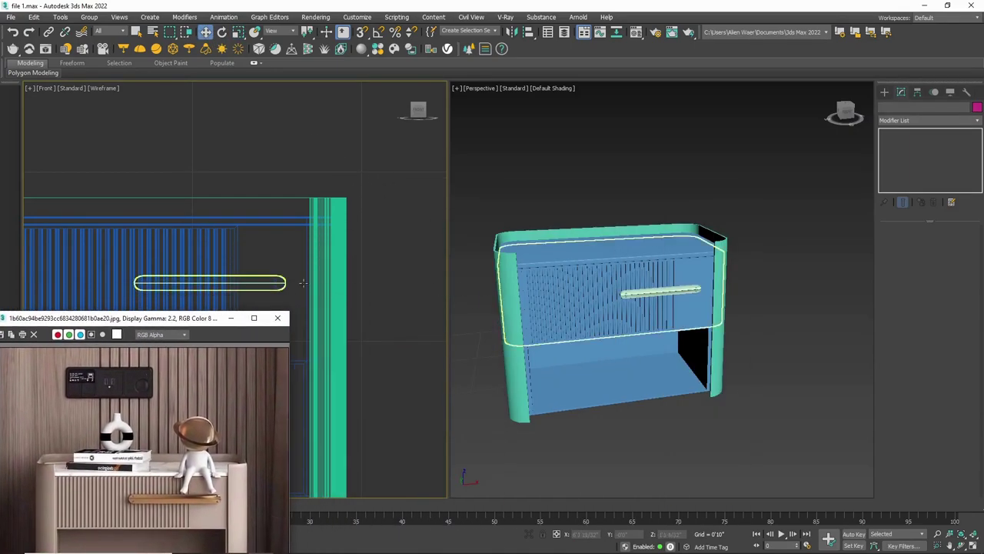
pyautogui.moveTo(728, 192)
pyautogui.mouseDown()
pyautogui.moveTo(667, 255)
pyautogui.moveTo(722, 260)
pyautogui.mouseUp()
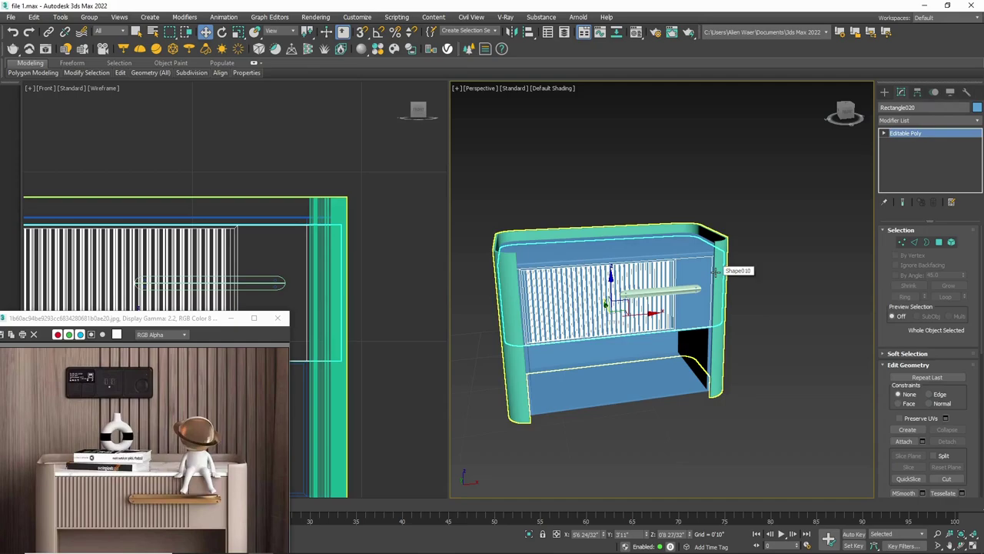
pyautogui.hotkey('ctrl', 'a')
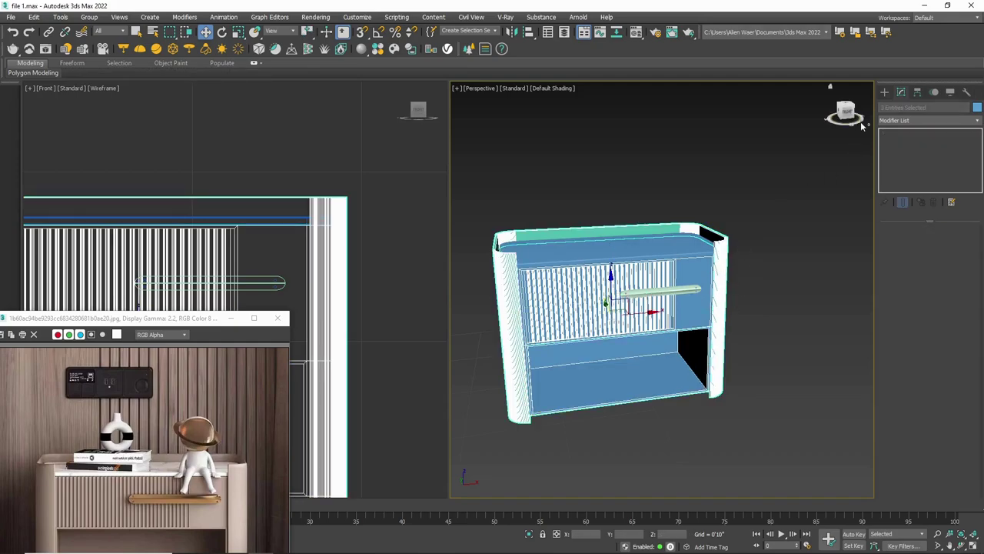
pyautogui.moveTo(846, 114); pyautogui.dragTo(834, 109)
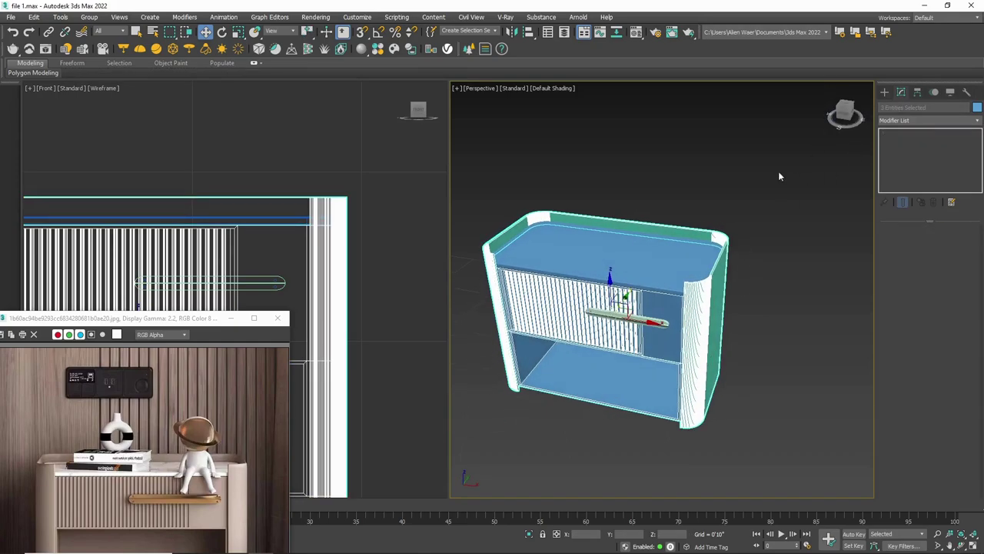
pyautogui.scroll(5, 743, 229)
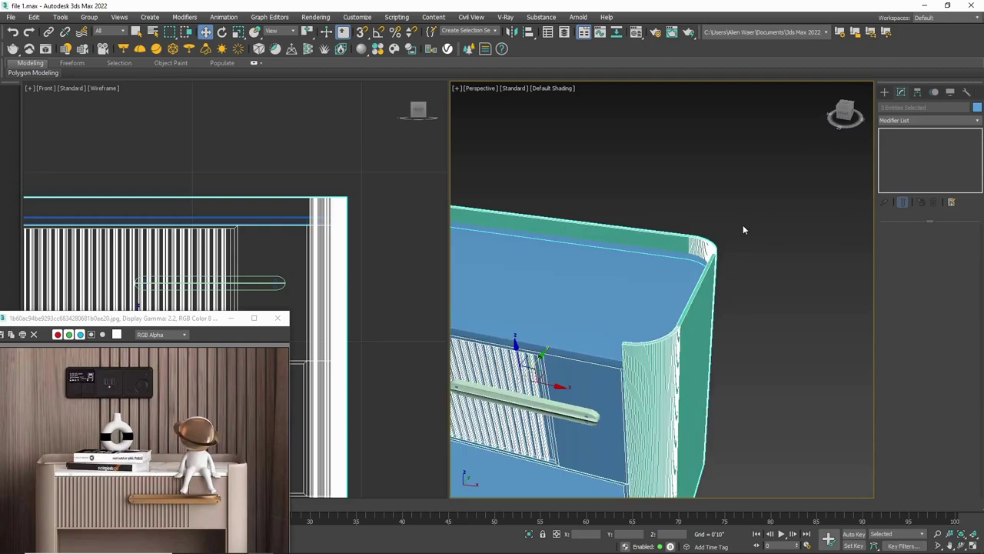
# Assign the beige 'table' material to the nightstand body.
pyautogui.click(637, 32)
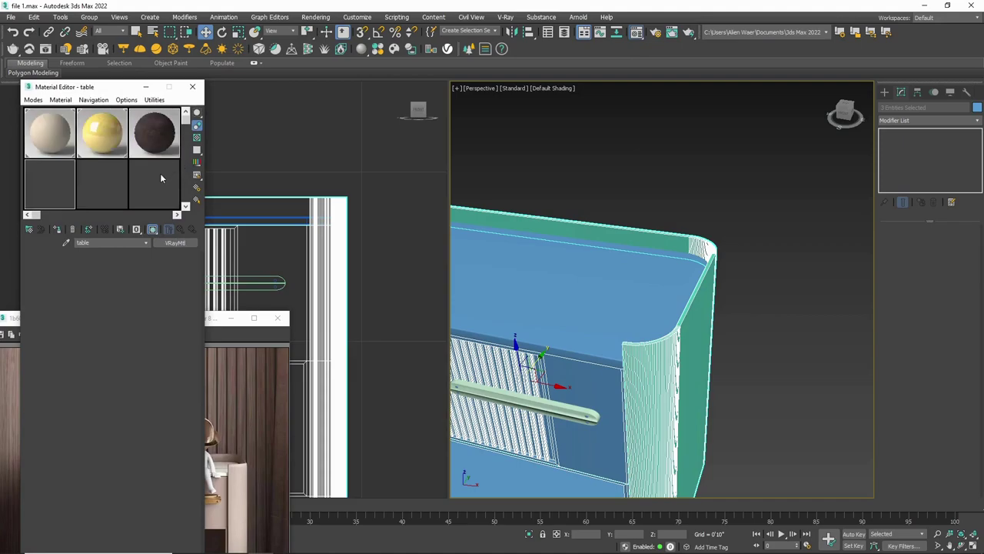
pyautogui.click(177, 215)
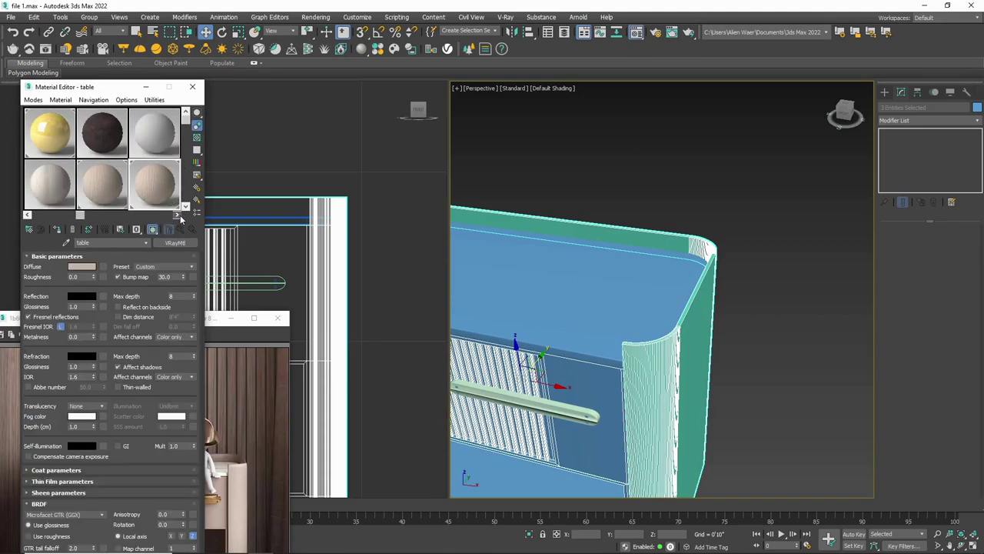
pyautogui.click(177, 215)
pyautogui.click(177, 215)
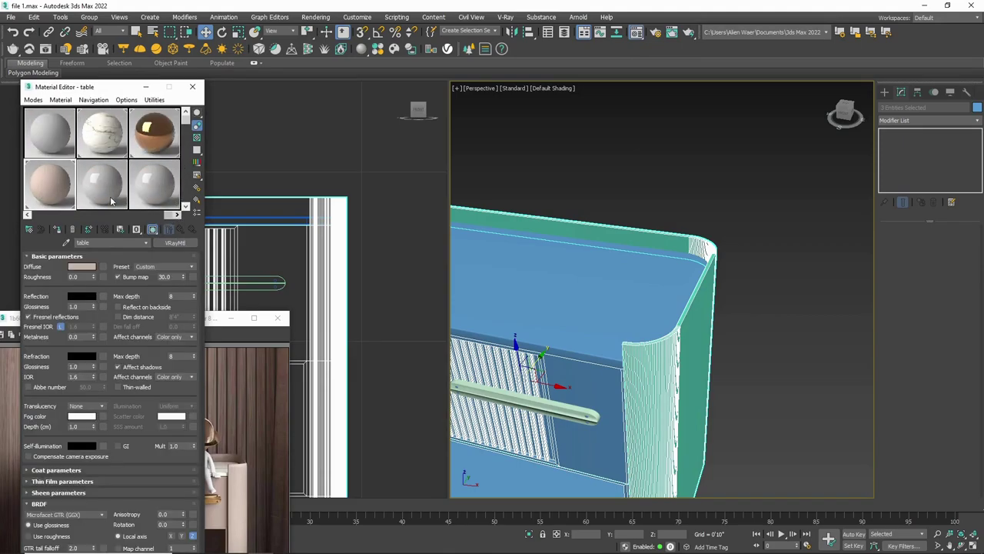
pyautogui.click(58, 231)
# Assign the copper '06 - Default' material to the bar handle.
pyautogui.scroll(-3, 774, 254)
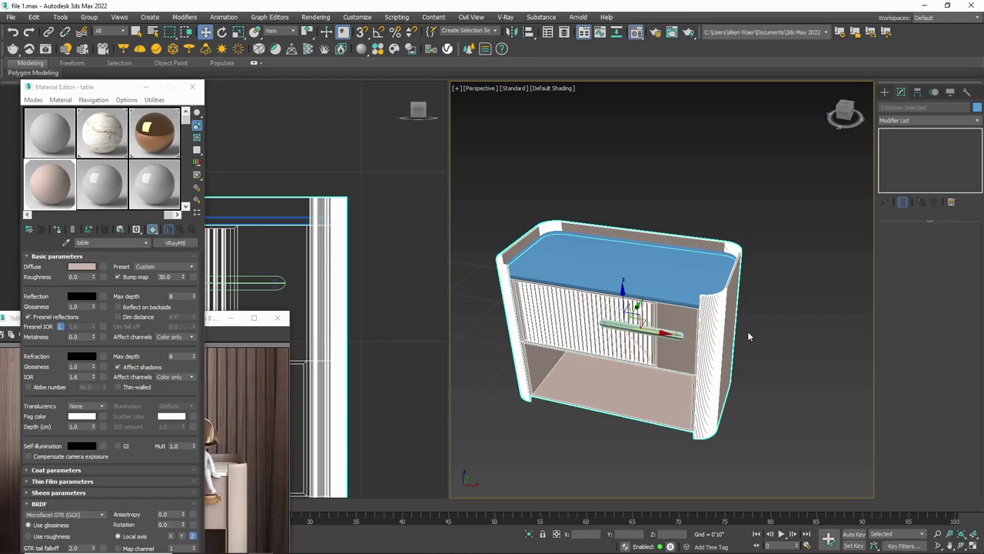
pyautogui.click(652, 329)
pyautogui.click(157, 134)
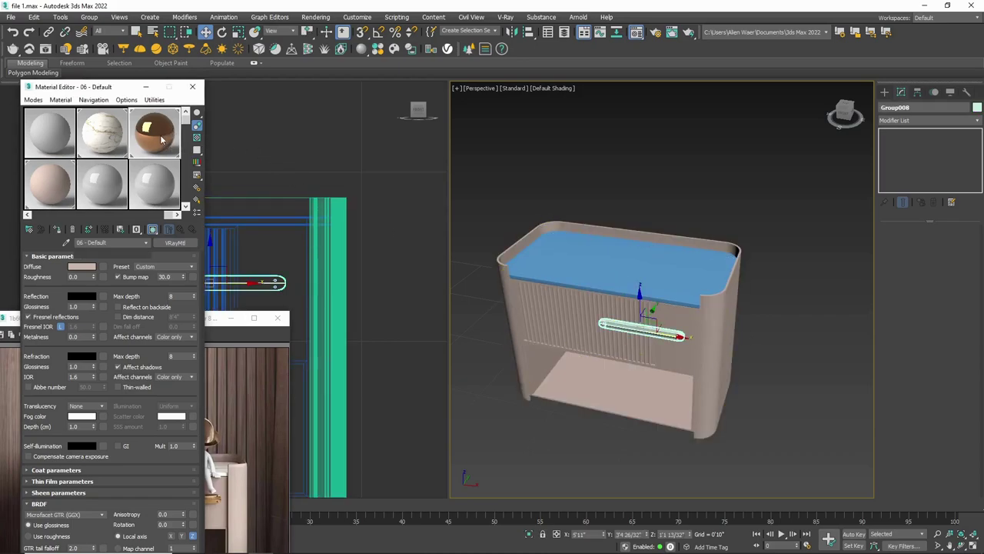
pyautogui.click(57, 229)
pyautogui.click(736, 206)
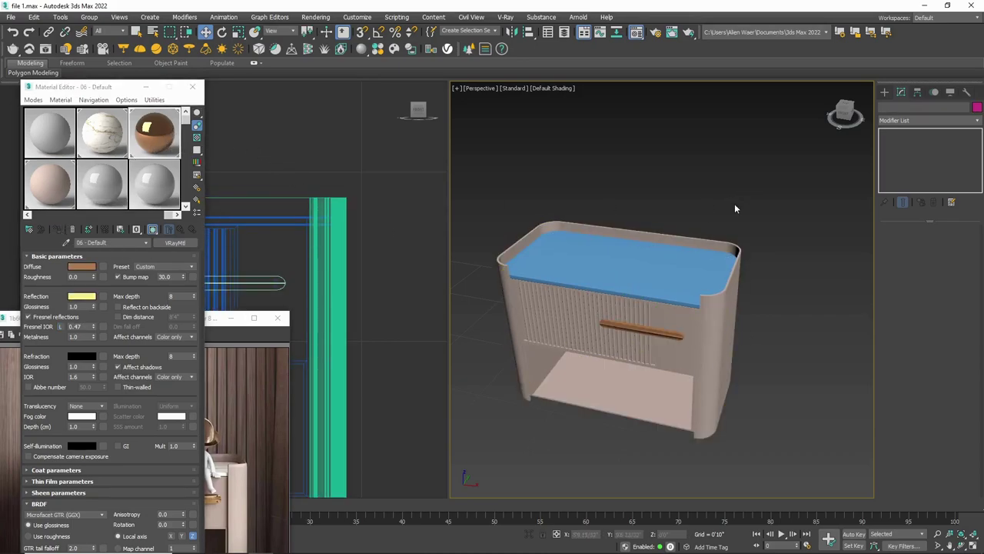
pyautogui.click(611, 256)
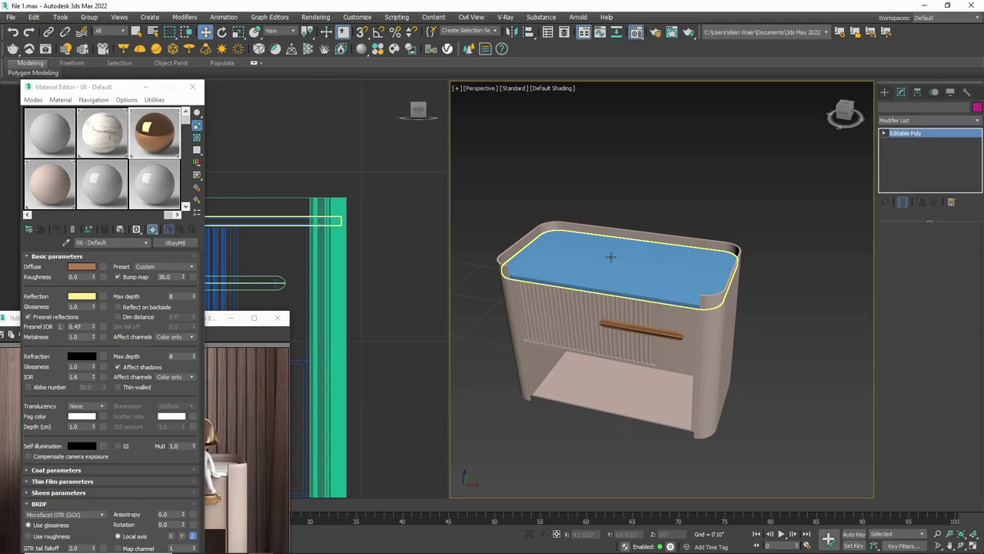
# Assign the white 'marble' material to the tabletop and close the Material Editor.
pyautogui.click(96, 150)
pyautogui.click(58, 230)
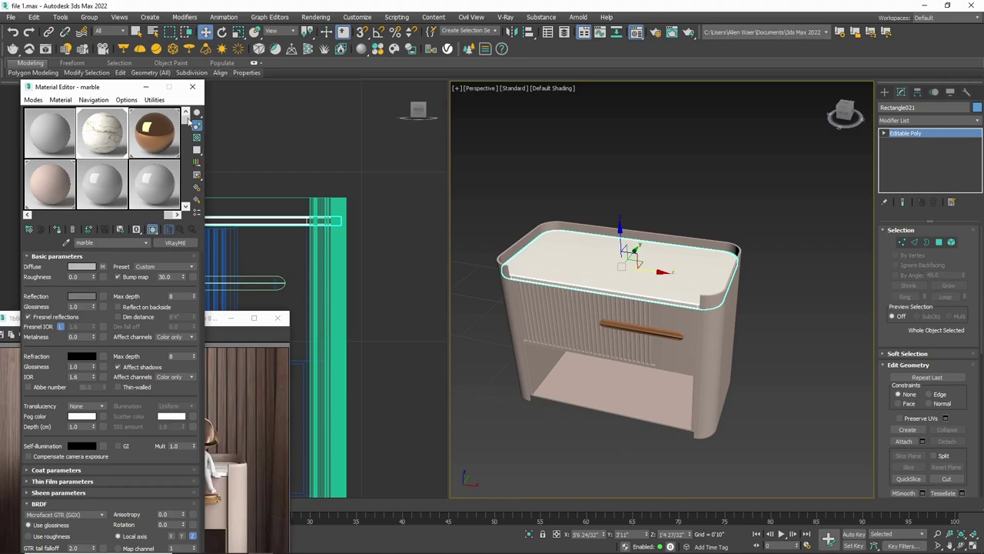
pyautogui.click(192, 86)
pyautogui.scroll(2, 585, 240)
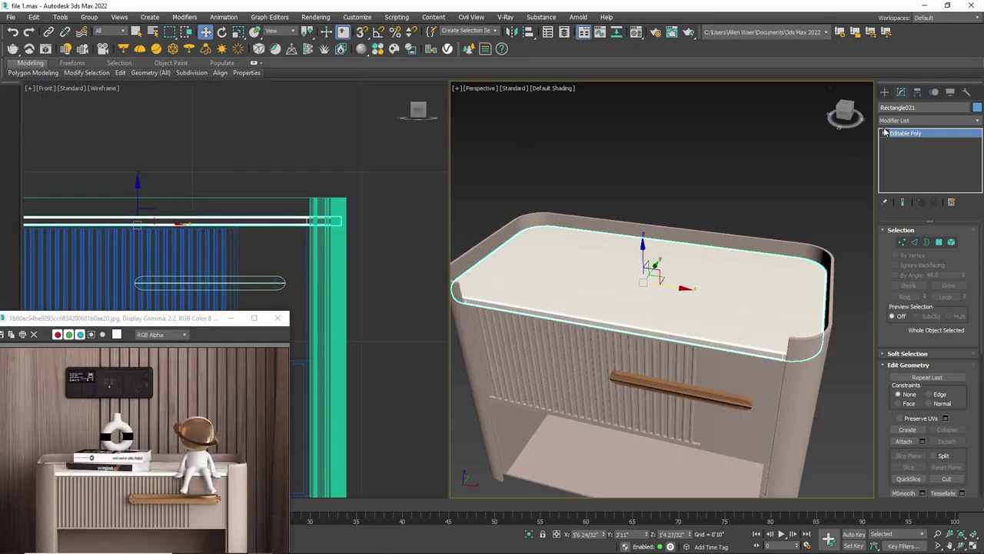
pyautogui.click(929, 115)
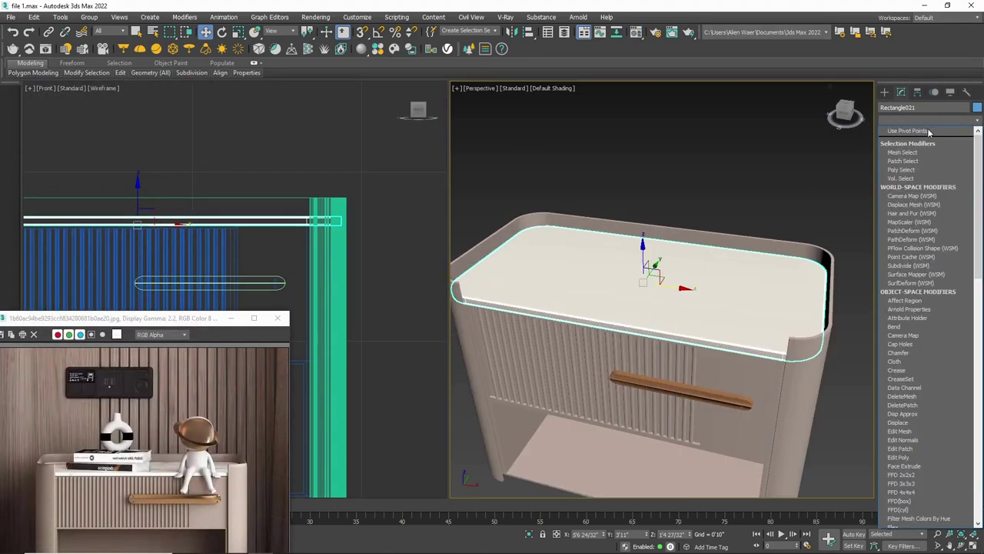
# Add a Box-mapped UVW Map modifier to the tabletop and lengthen the mapping.
pyautogui.press('u')
pyautogui.press('u')
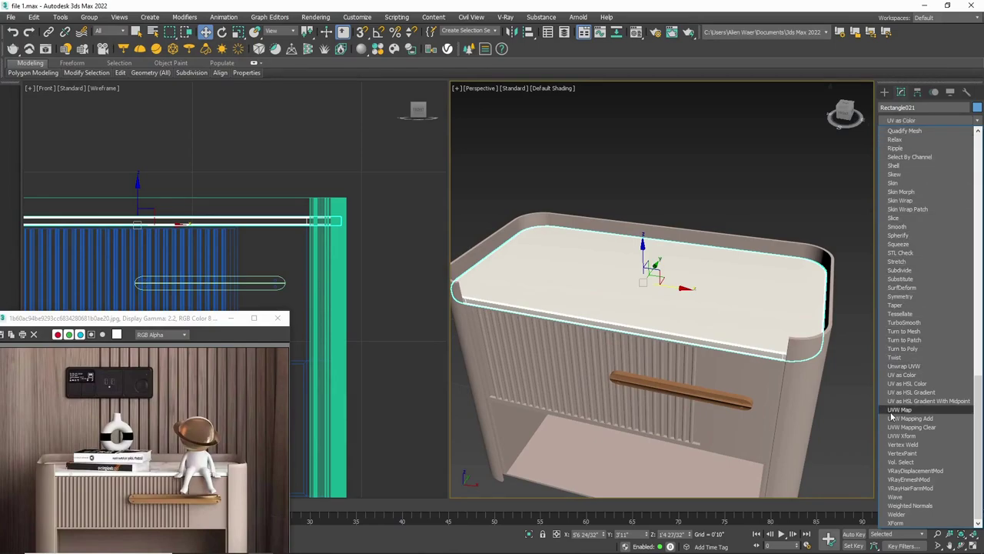
pyautogui.click(896, 410)
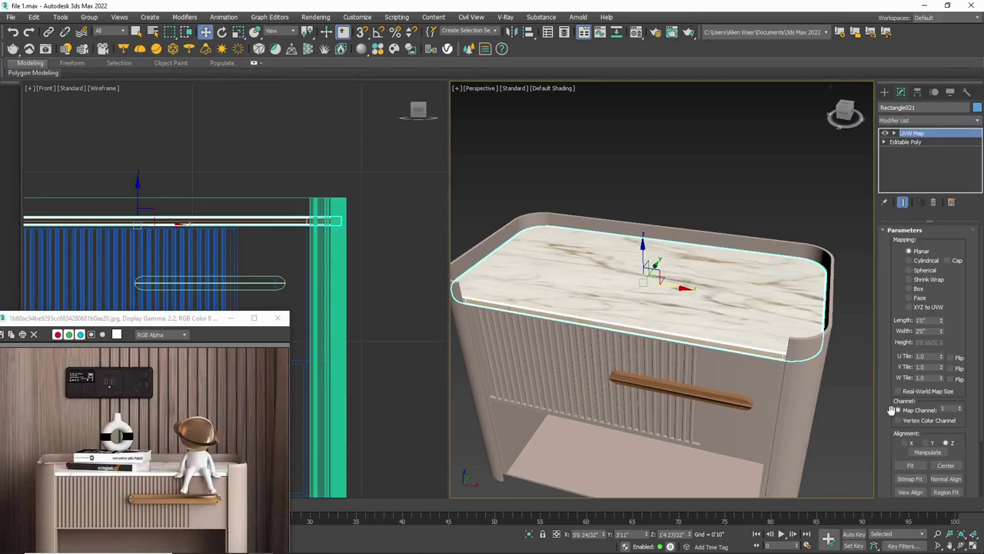
pyautogui.click(909, 289)
pyautogui.moveTo(942, 322); pyautogui.dragTo(948, 228)
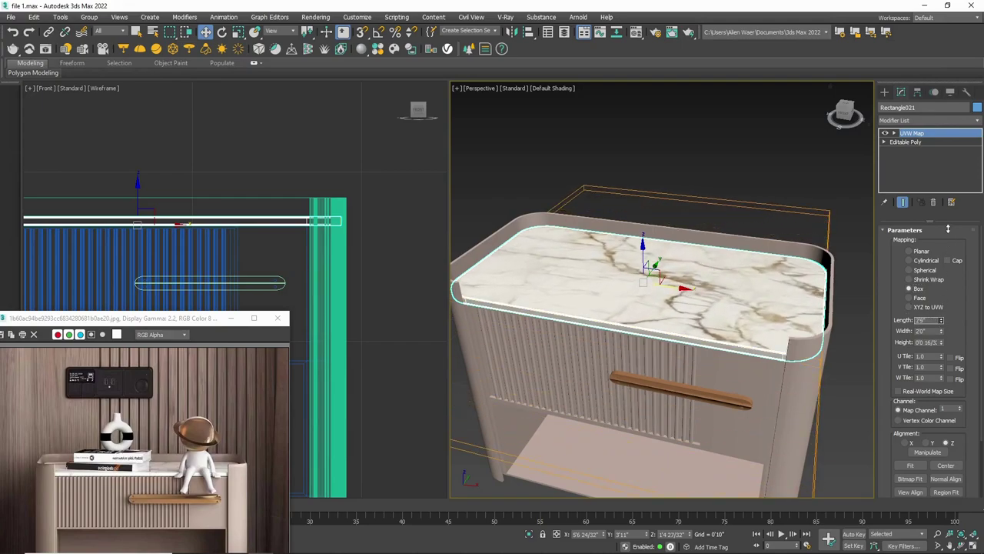
pyautogui.scroll(2, 769, 346)
pyautogui.scroll(1, 769, 365)
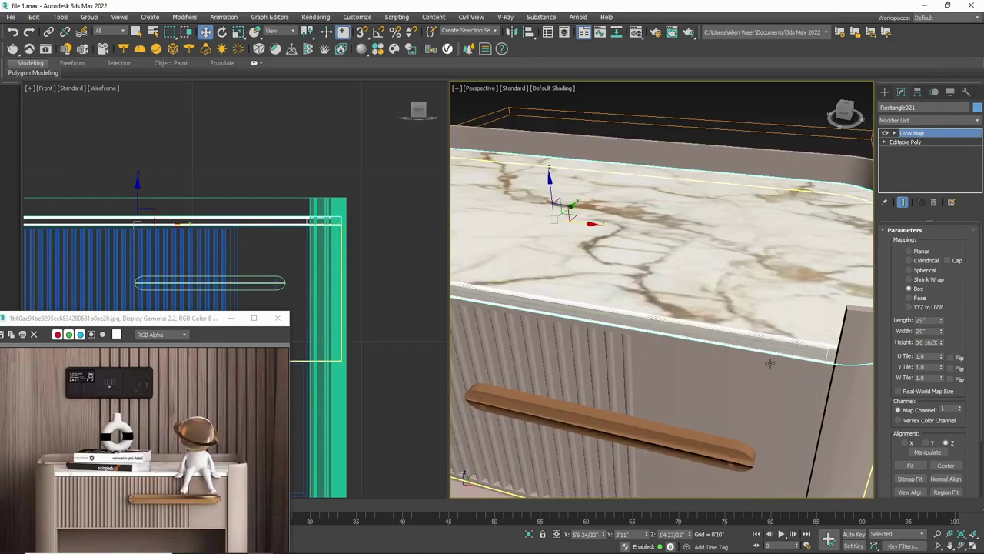
pyautogui.scroll(1, 769, 362)
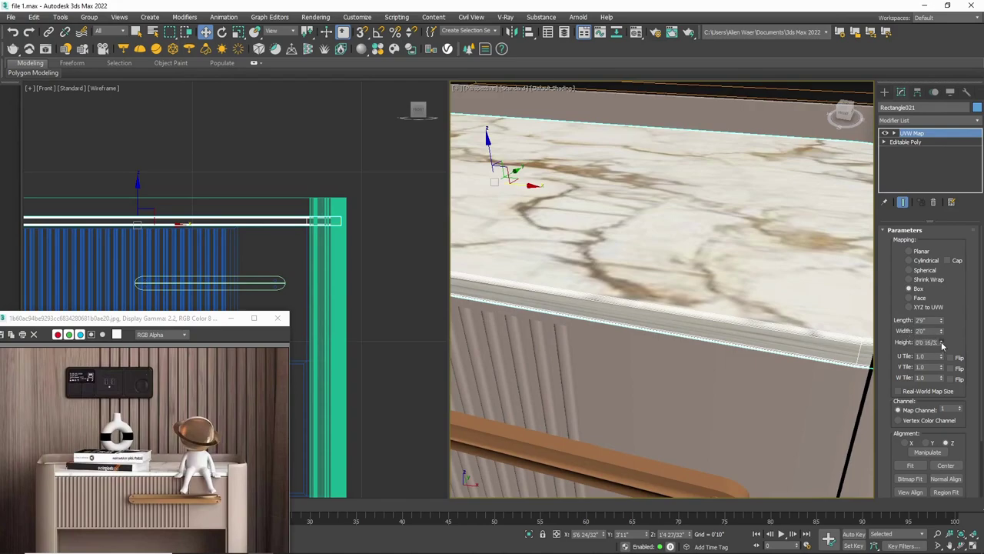
# Raise the mapping height to about 1'4" and length to about 3'5".
pyautogui.moveTo(942, 343)
pyautogui.mouseDown()
pyautogui.moveTo(909, 90)
pyautogui.moveTo(962, 339)
pyautogui.mouseUp()
pyautogui.scroll(-2, 759, 335)
pyautogui.scroll(-2, 758, 335)
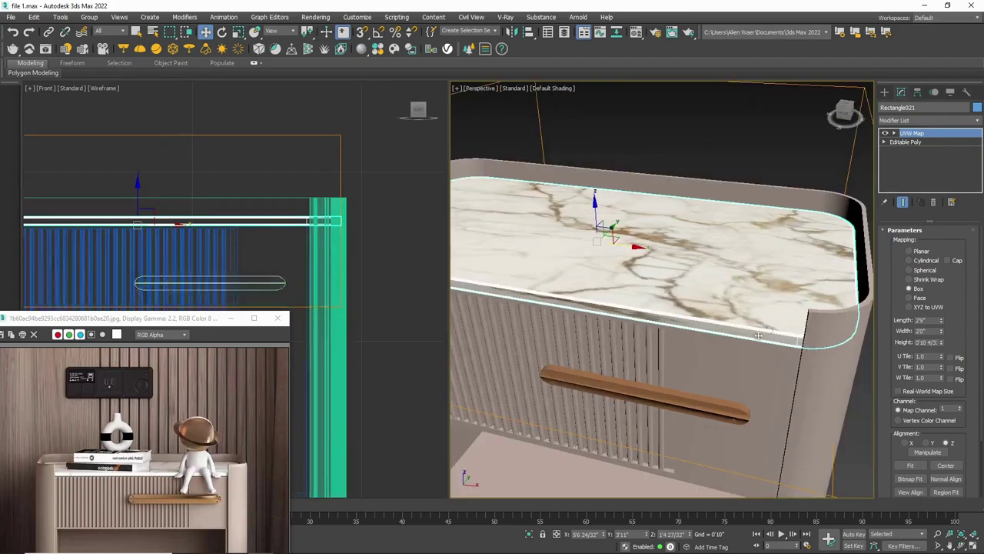
pyautogui.scroll(-2, 758, 336)
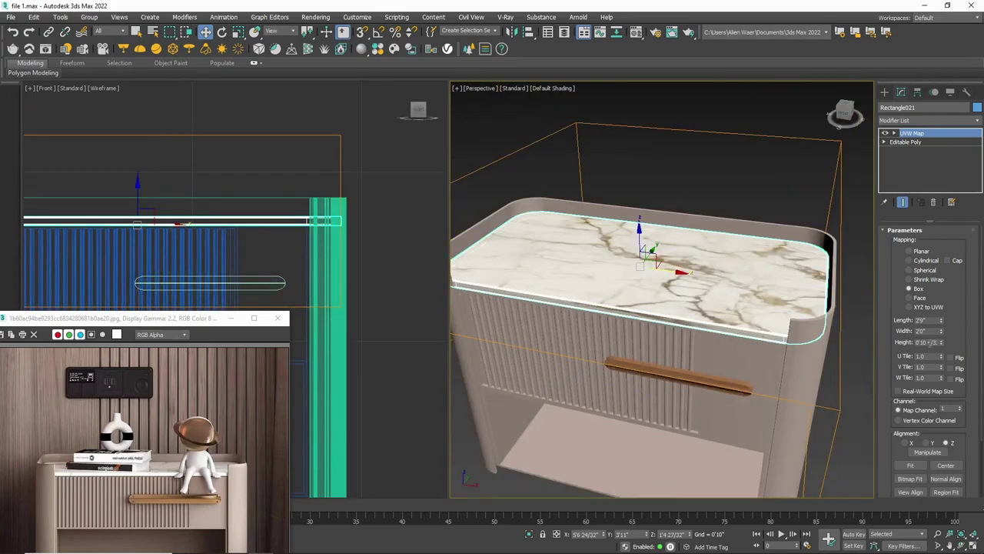
pyautogui.moveTo(942, 344); pyautogui.dragTo(941, 331)
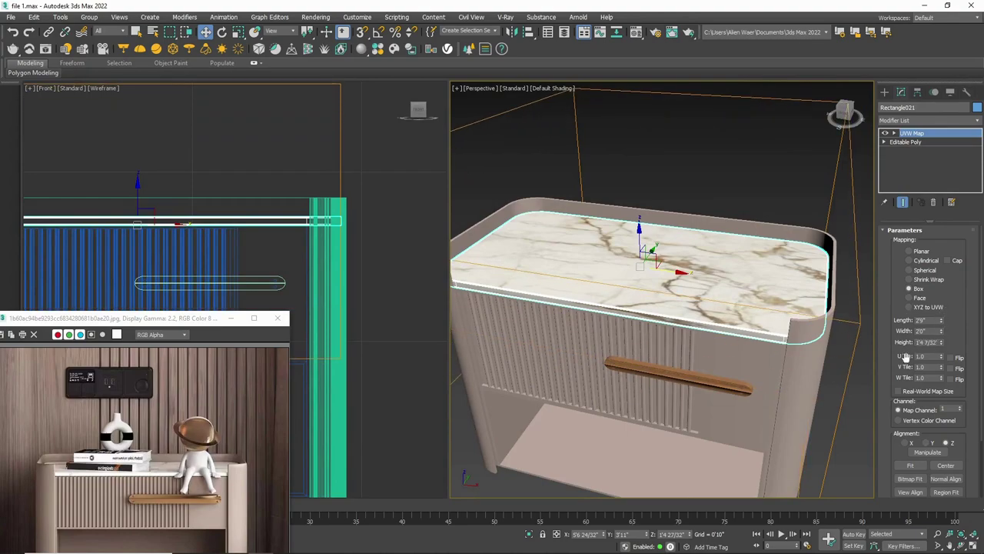
pyautogui.moveTo(944, 324); pyautogui.dragTo(940, 331)
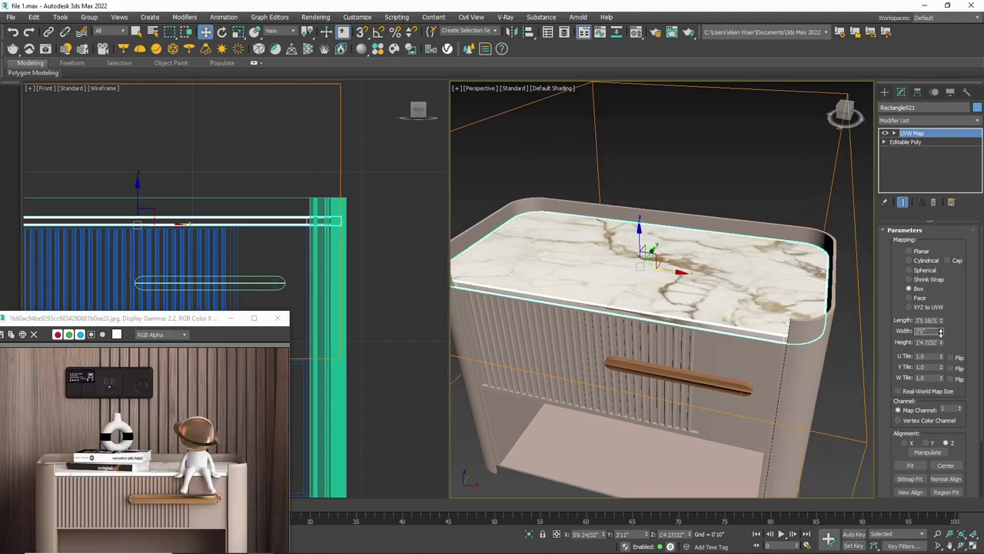
pyautogui.click(841, 386)
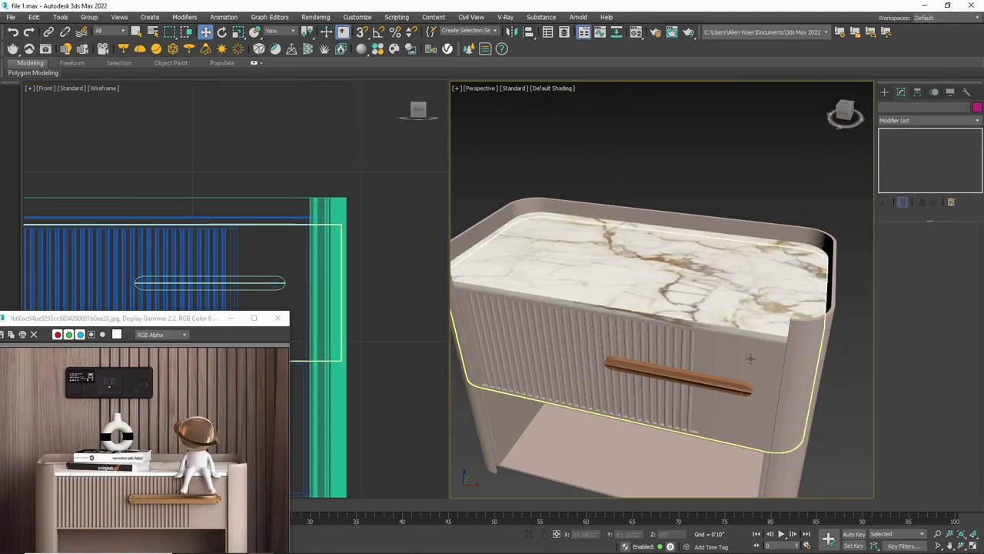
# Orbit the textured nightstand from several angles with the reference photo placed alongside.
pyautogui.scroll(-5, 750, 358)
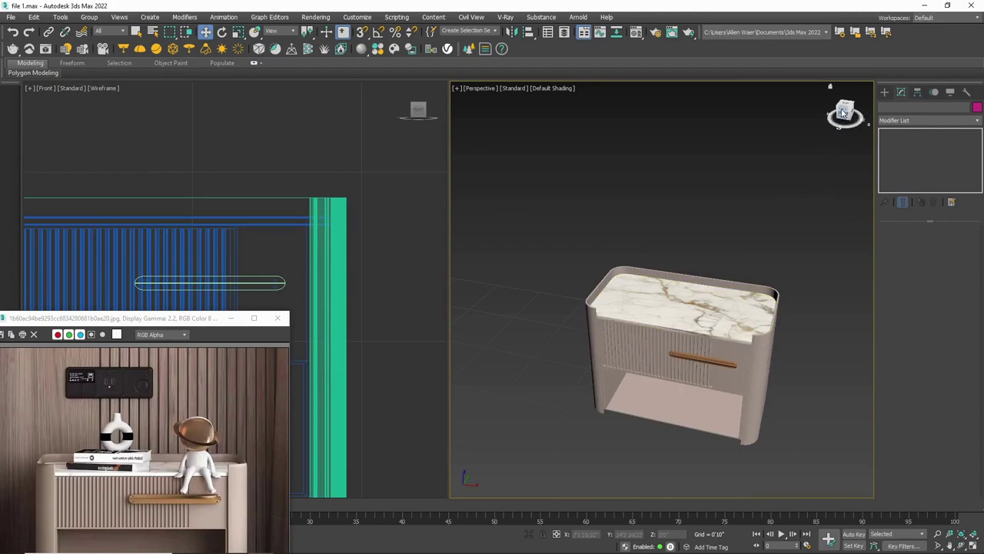
pyautogui.moveTo(843, 113); pyautogui.dragTo(844, 127)
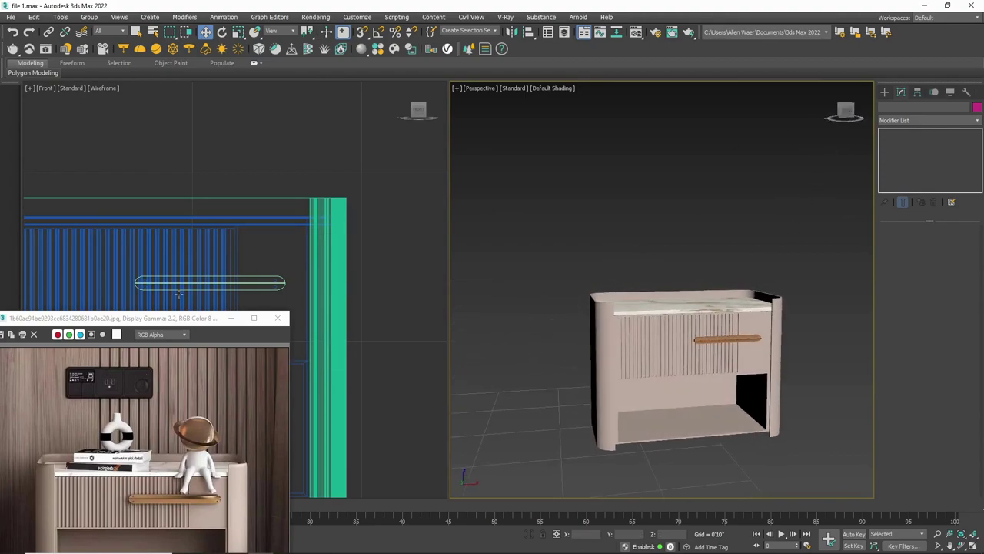
pyautogui.moveTo(133, 321); pyautogui.dragTo(242, 201)
pyautogui.moveTo(260, 155); pyautogui.dragTo(263, 140)
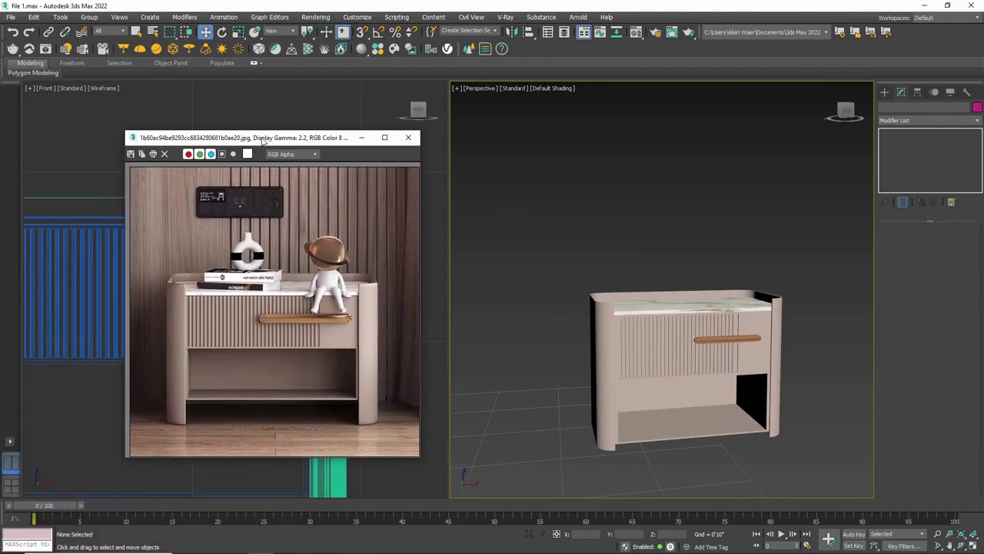
pyautogui.scroll(3, 684, 437)
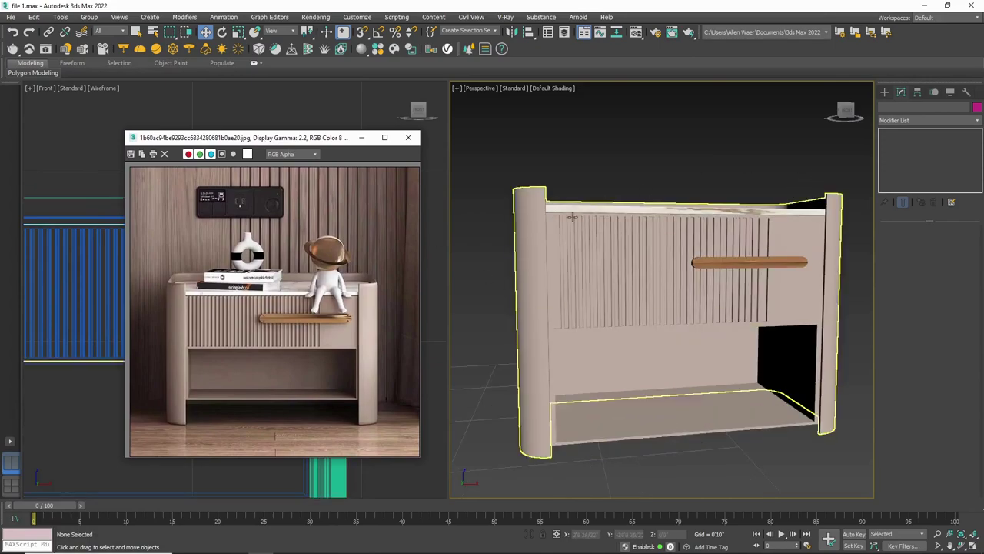
pyautogui.moveTo(856, 114); pyautogui.dragTo(846, 115)
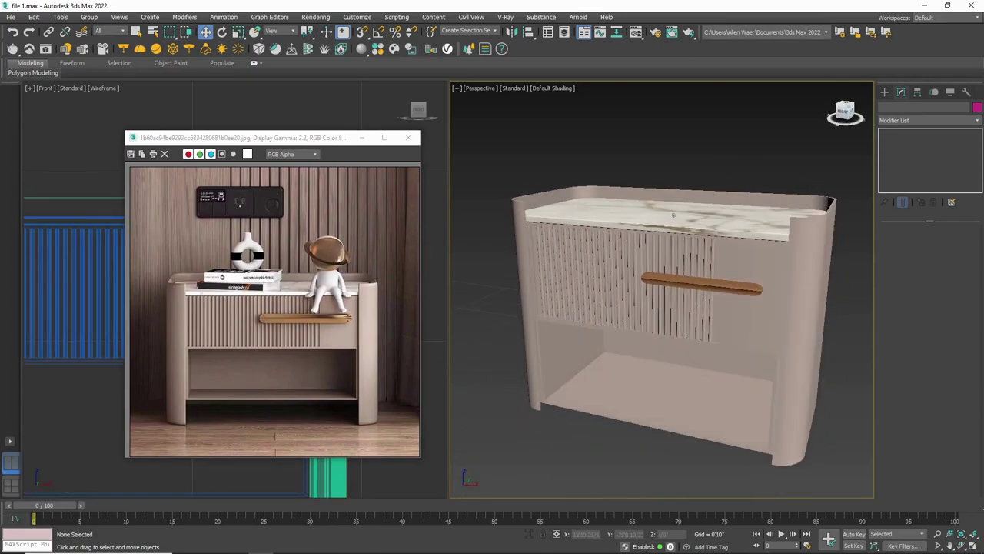
pyautogui.keyDown('alt'); pyautogui.moveTo(673, 215); pyautogui.dragTo(674, 215, button='middle'); pyautogui.keyUp('alt')
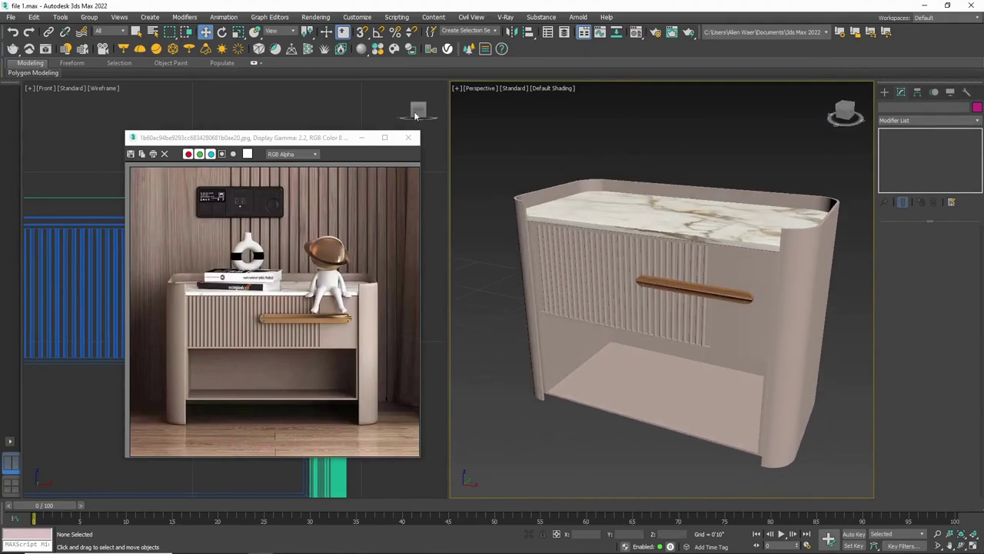
pyautogui.moveTo(294, 139); pyautogui.dragTo(280, 130)
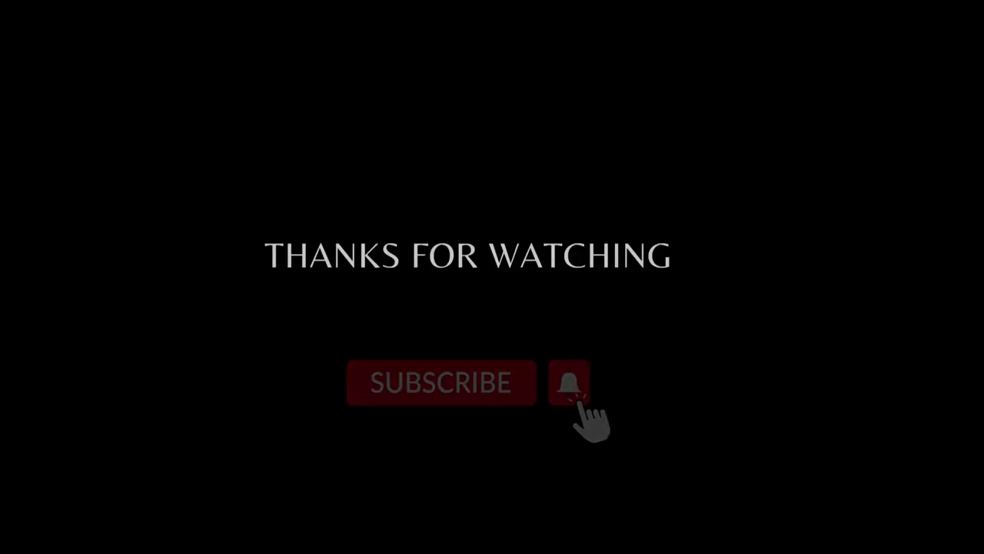